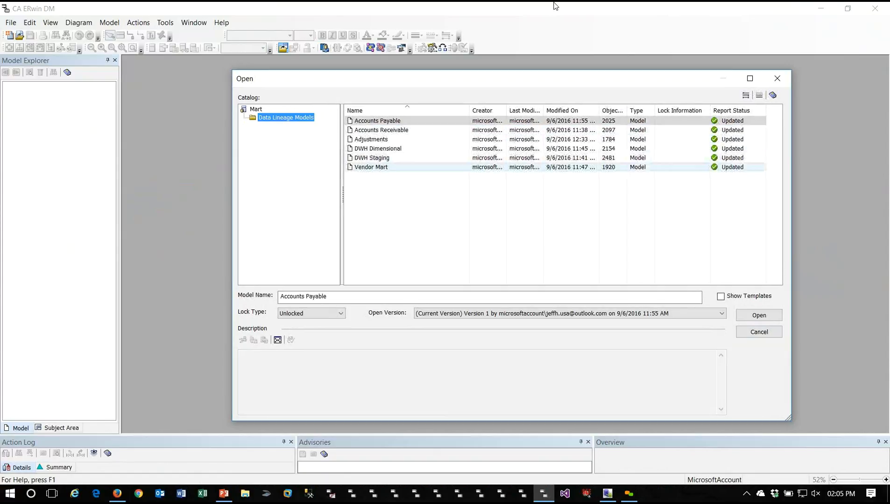
Step: Open the DWH Staging model from the Data Lineage Models catalog folder
{"action": "left_click", "coordinate": [372, 157]}
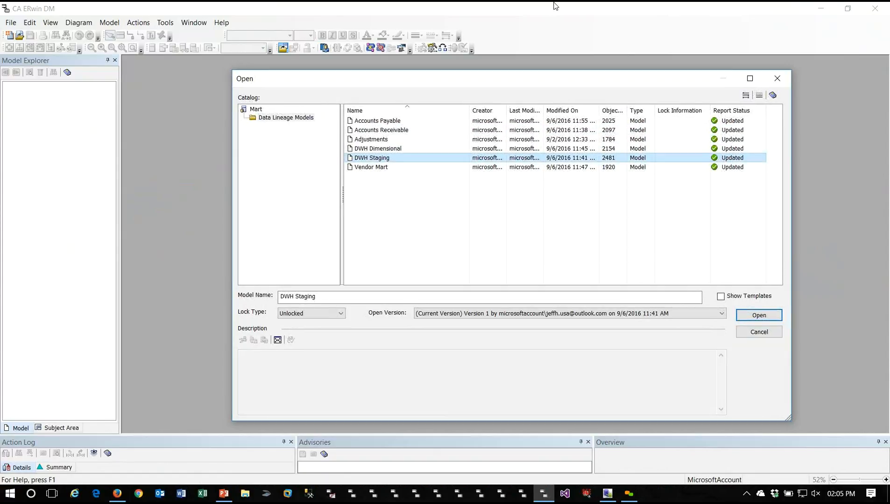
{"action": "key", "text": "Return"}
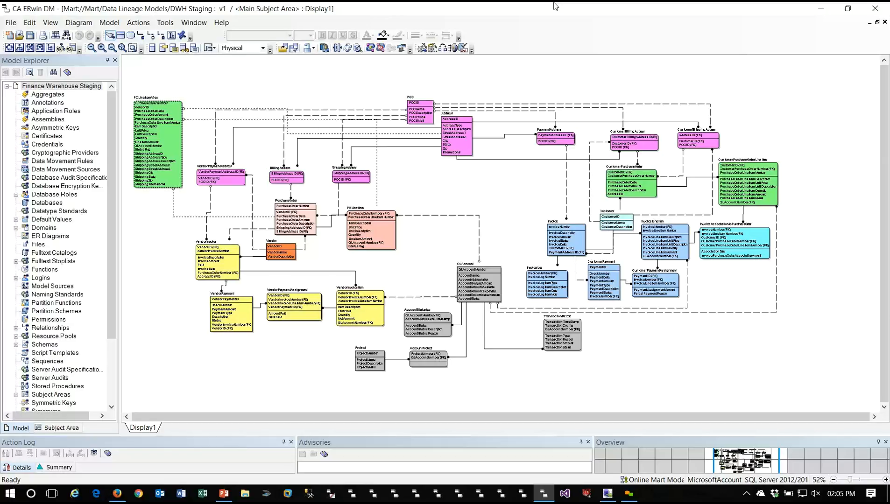
{"action": "right_click", "coordinate": [456, 133]}
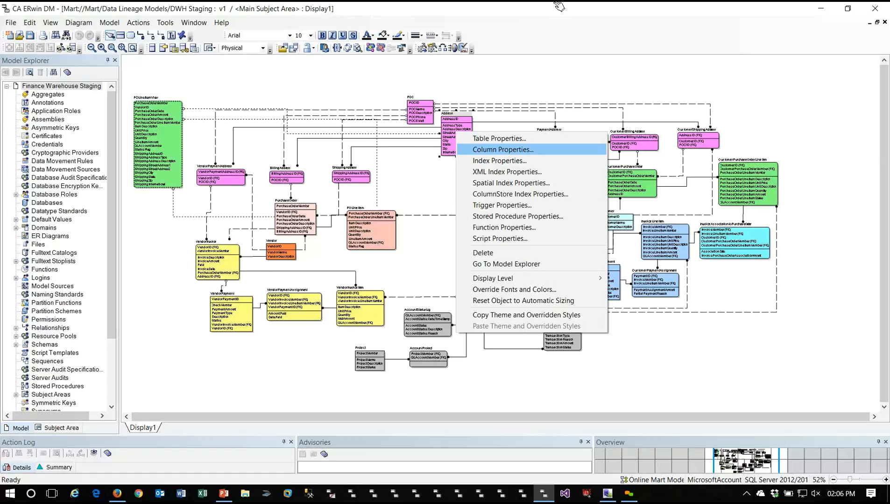
{"action": "key", "text": "Escape"}
Step: Enable the Data Movement modeling feature in the properties of the Finance Warehouse Staging model
{"action": "key", "text": "alt+m"}
{"action": "key", "text": "Up"}
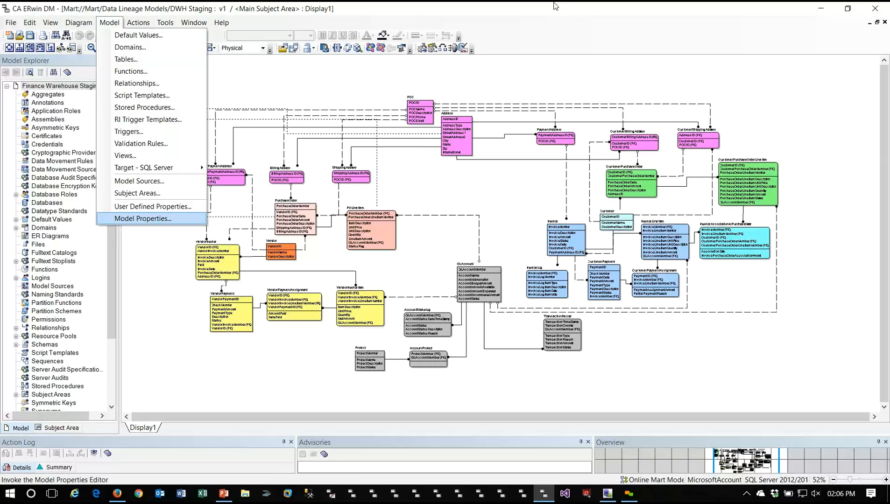
{"action": "key", "text": "Return"}
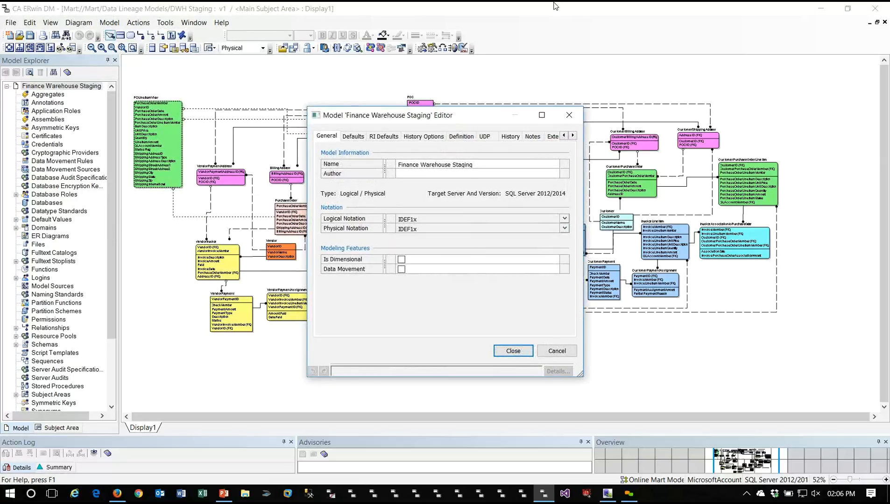
{"action": "key", "text": "space"}
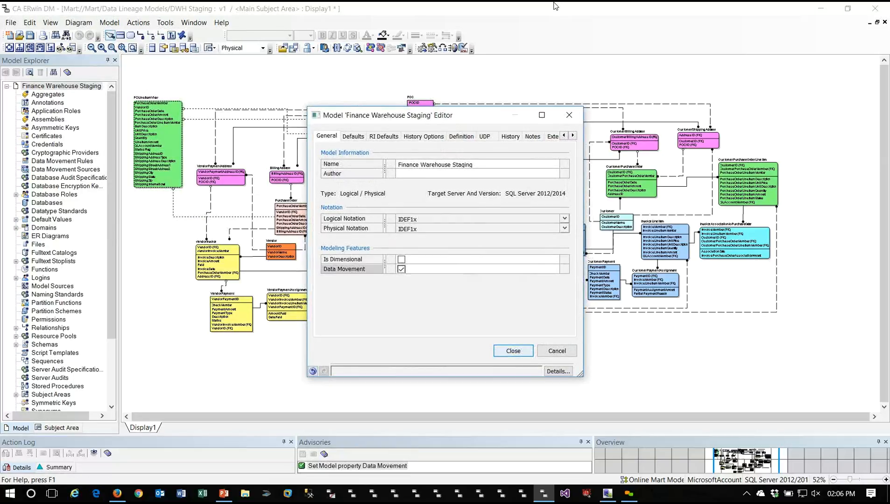
{"action": "key", "text": "Return"}
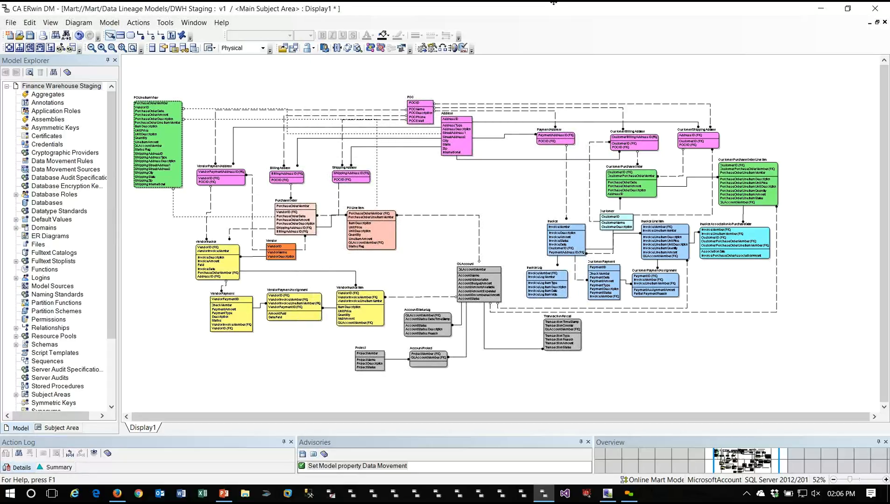
Step: Review the data source settings of the Address table's AddressDescription column, then close the column editor
{"action": "key", "text": "shift+F10"}
{"action": "key", "text": "Down"}
{"action": "key", "text": "Return"}
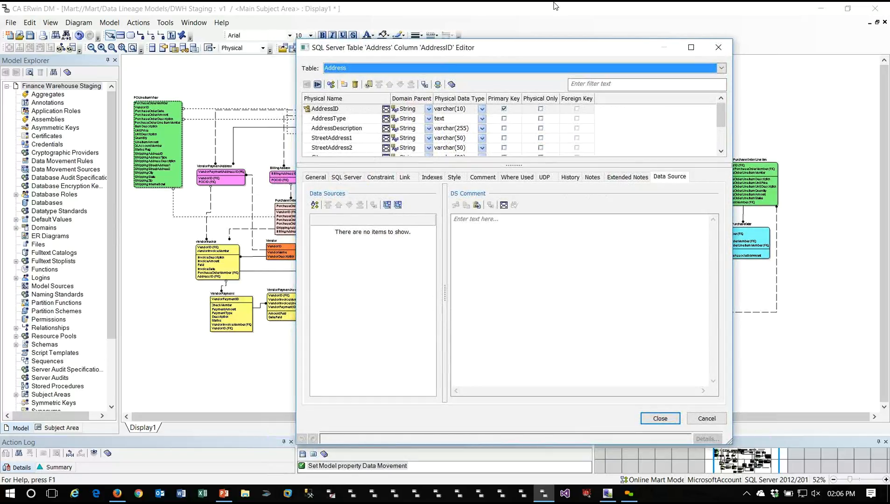
{"action": "key", "text": "Tab"}
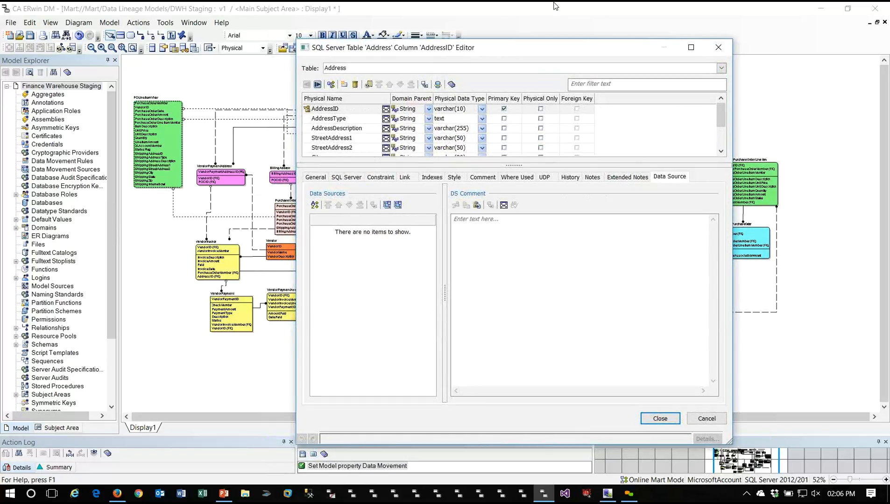
{"action": "key", "text": "Tab"}
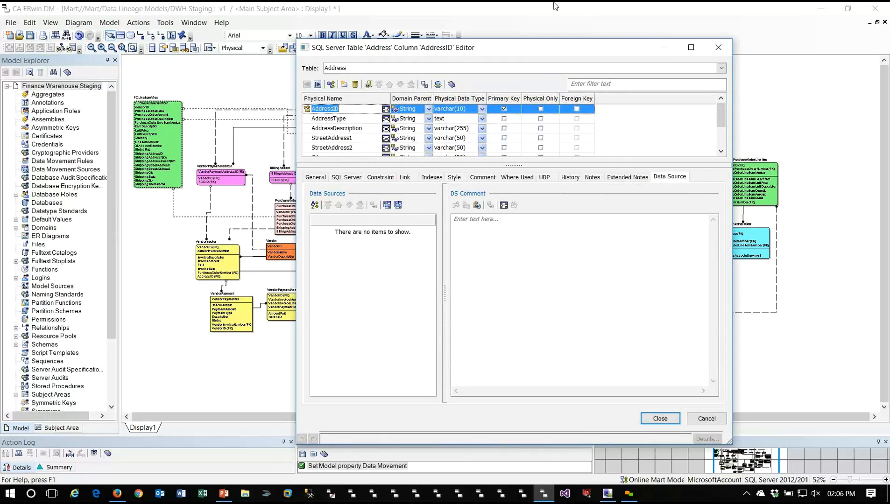
{"action": "key", "text": "Down"}
{"action": "key", "text": "Down"}
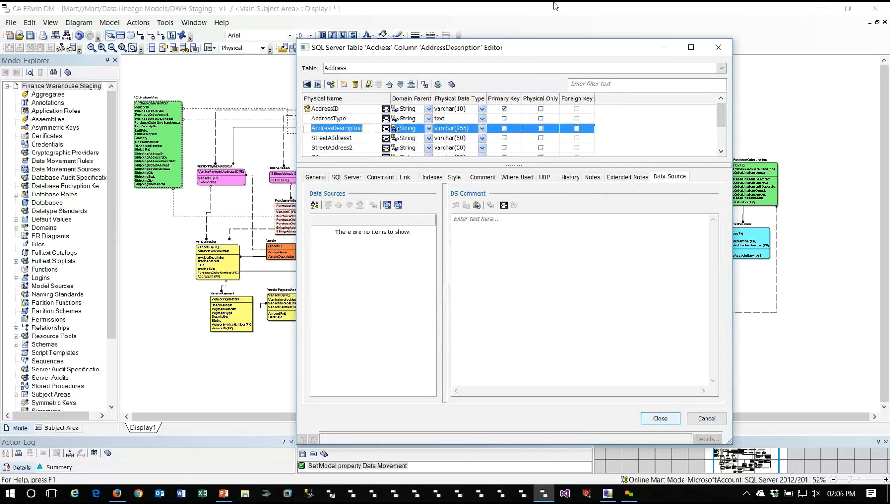
{"action": "key", "text": "Return"}
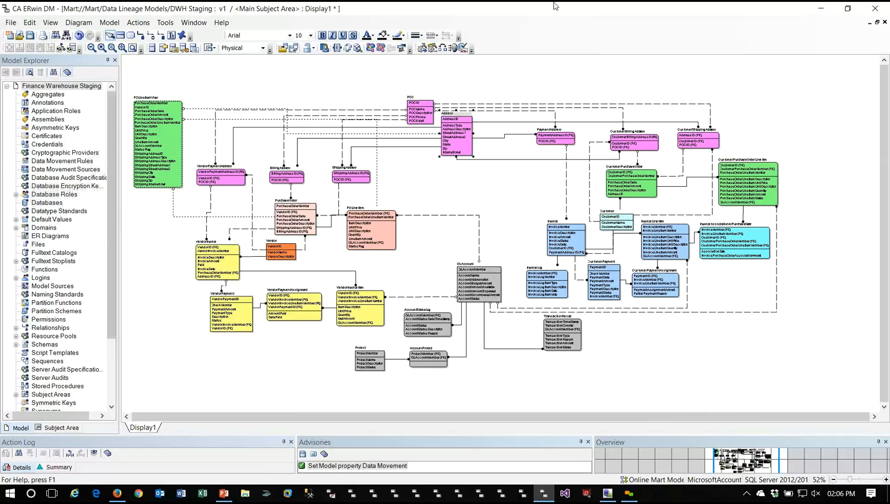
Step: Widen the Model Explorer and try to create a new data movement source for the model
{"action": "left_click_drag", "start_coordinate": [155, 245], "coordinate": [161, 245]}
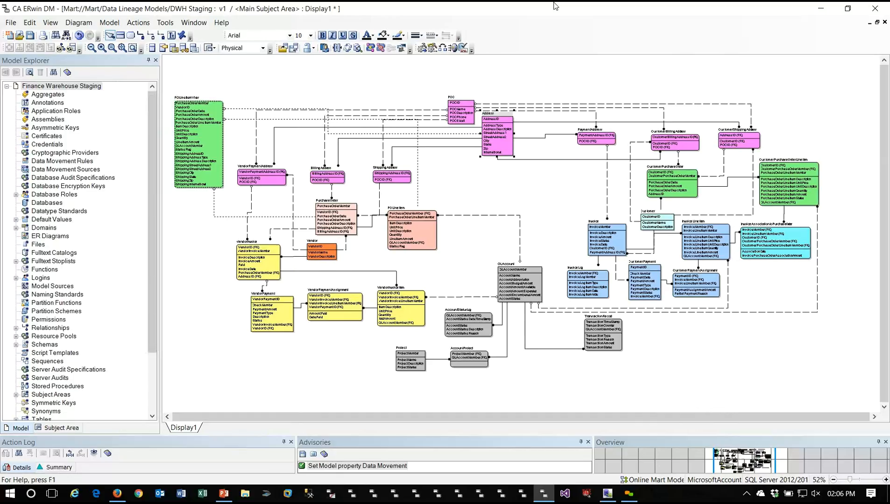
{"action": "left_click", "coordinate": [86, 170]}
{"action": "right_click", "coordinate": [86, 171]}
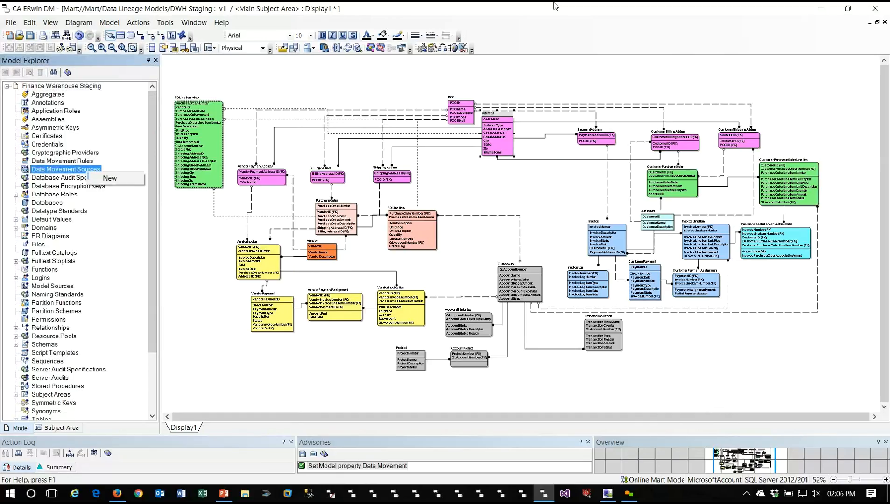
{"action": "left_click", "coordinate": [110, 178]}
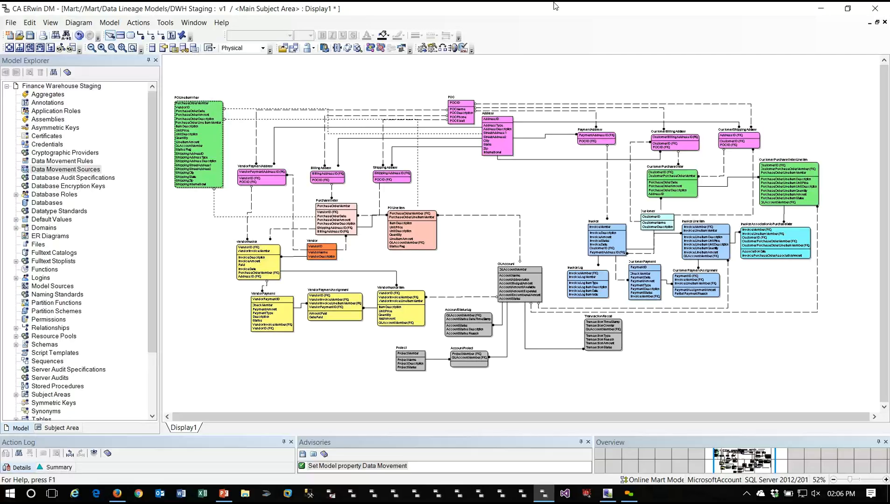
Step: Close the DWH Staging model by completing the Save Models and Mart Offline dialogs
{"action": "key", "text": "ctrl+s"}
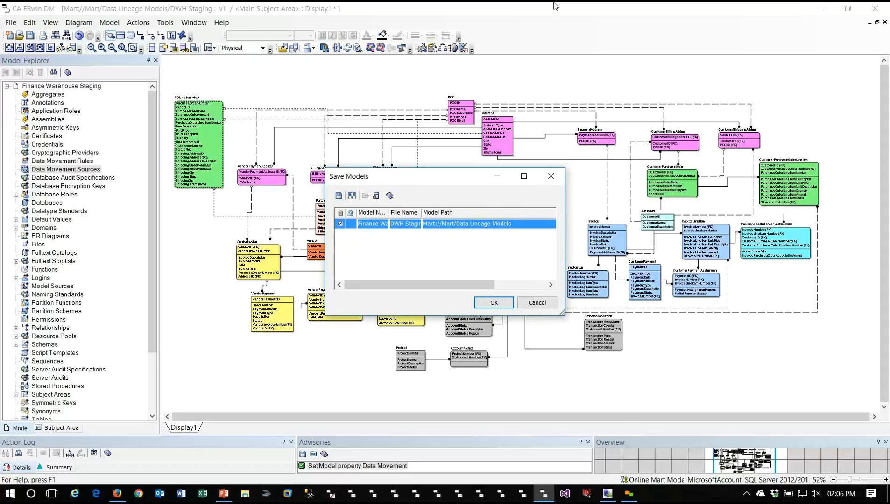
{"action": "key", "text": "Return"}
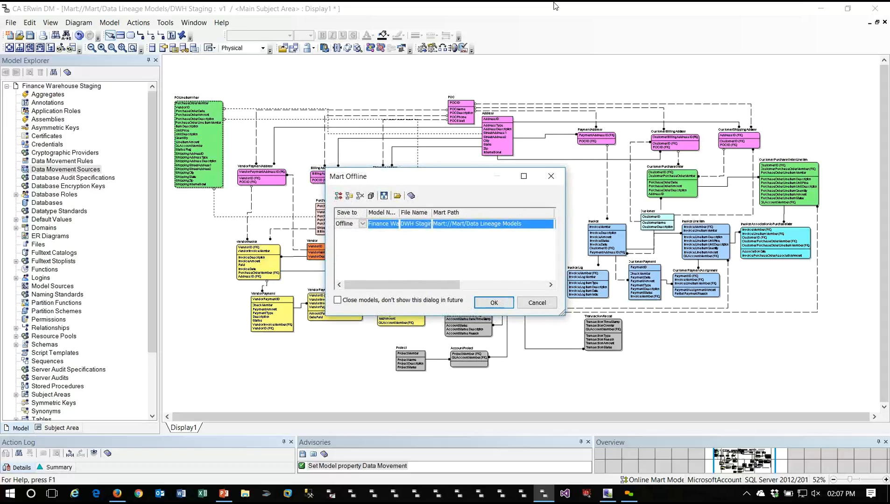
{"action": "key", "text": "alt+Down"}
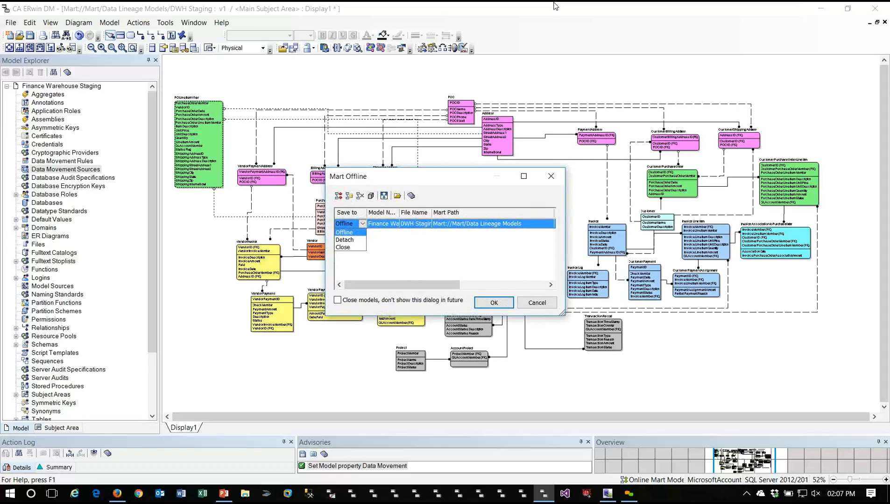
{"action": "key", "text": "Return"}
{"action": "key", "text": "Return"}
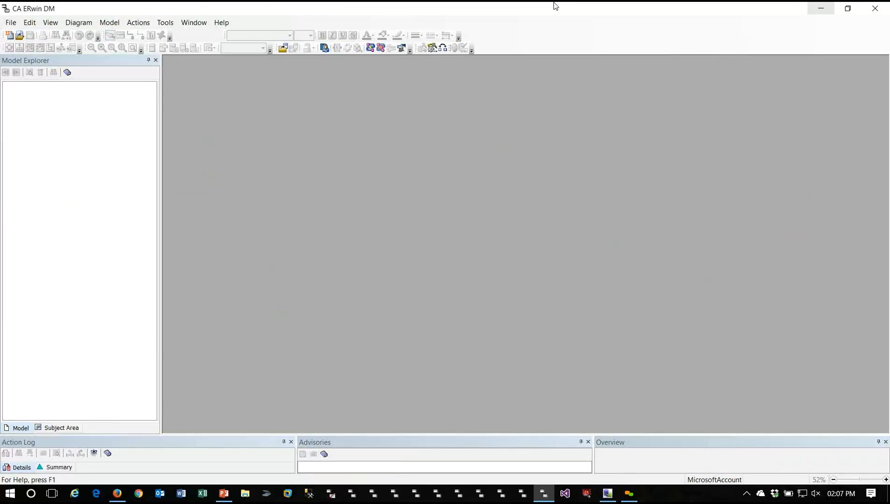
Step: Switch to the erwin Web Portal in the browser and log in with the account password
{"action": "left_click", "coordinate": [820, 8]}
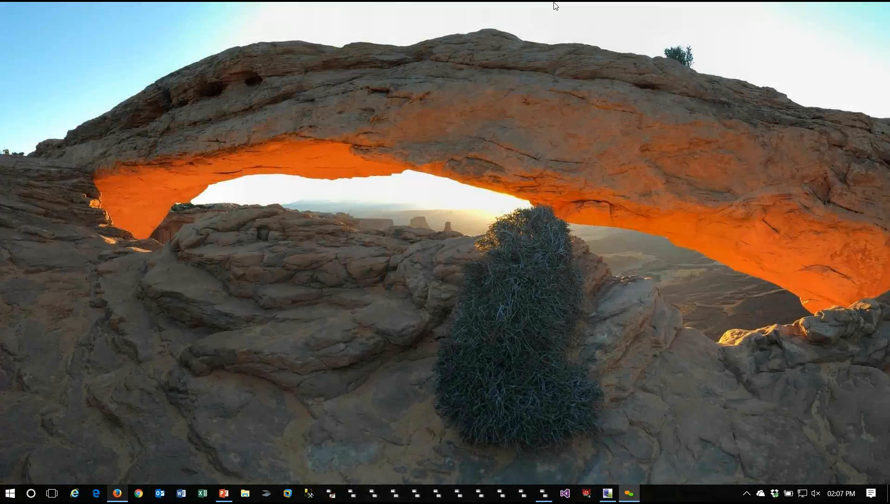
{"action": "key", "text": "alt+Tab"}
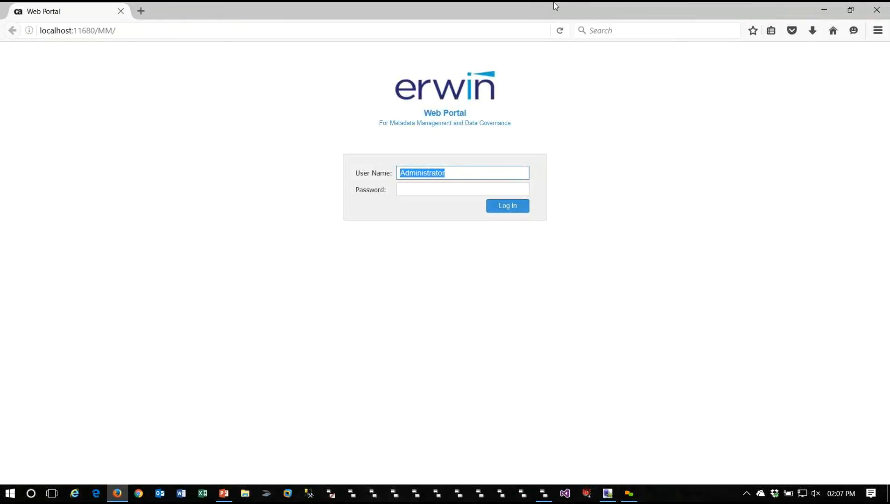
{"action": "key", "text": "Tab"}
{"action": "key", "text": "ctrl+v"}
{"action": "key", "text": "Return"}
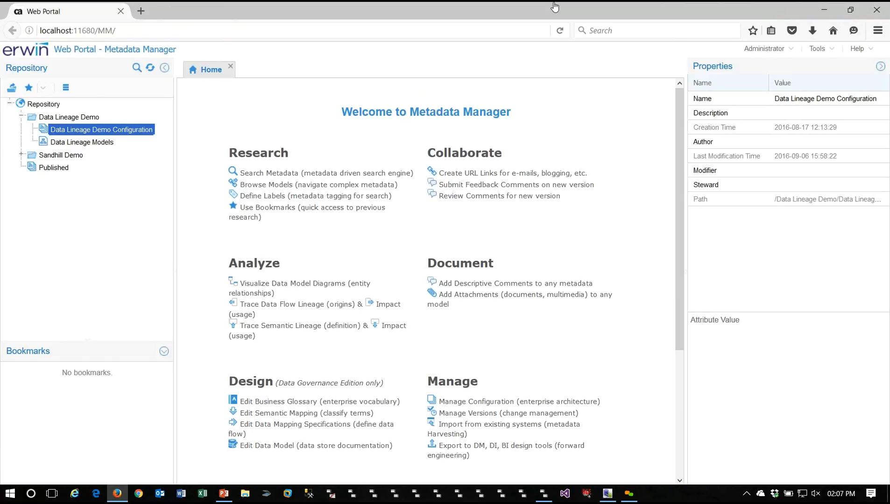
Step: Trace the data lineage of Vendor Mart's POVendorInvoiceItem table within Data Lineage Demo Configuration, displayed as Graph/Flow
{"action": "key", "text": "Down"}
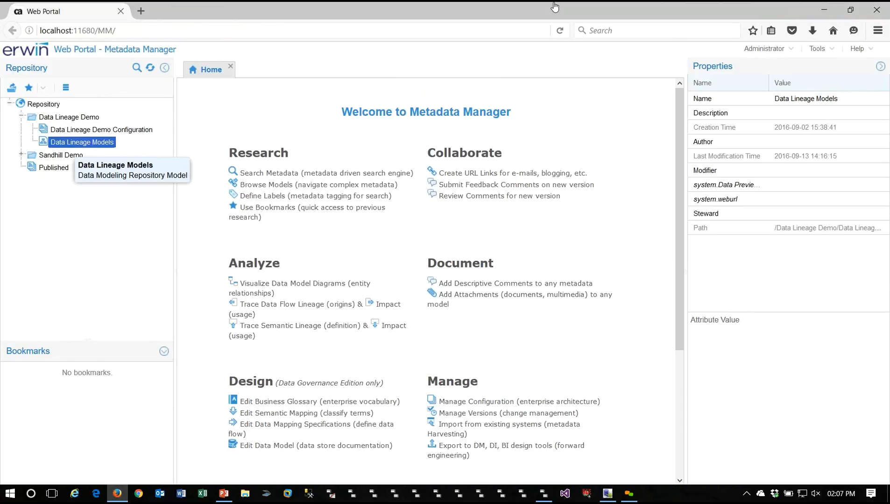
{"action": "key", "text": "Up"}
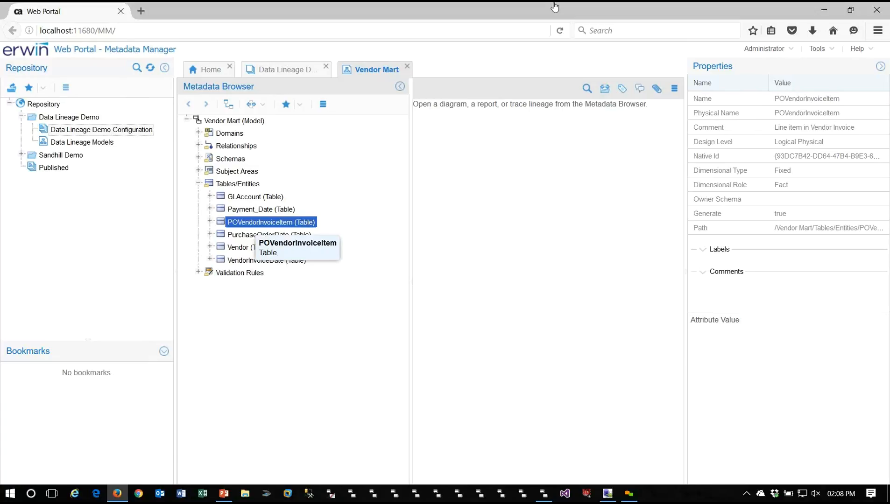
{"action": "key", "text": "shift+F10"}
{"action": "key", "text": "Down"}
{"action": "key", "text": "Down"}
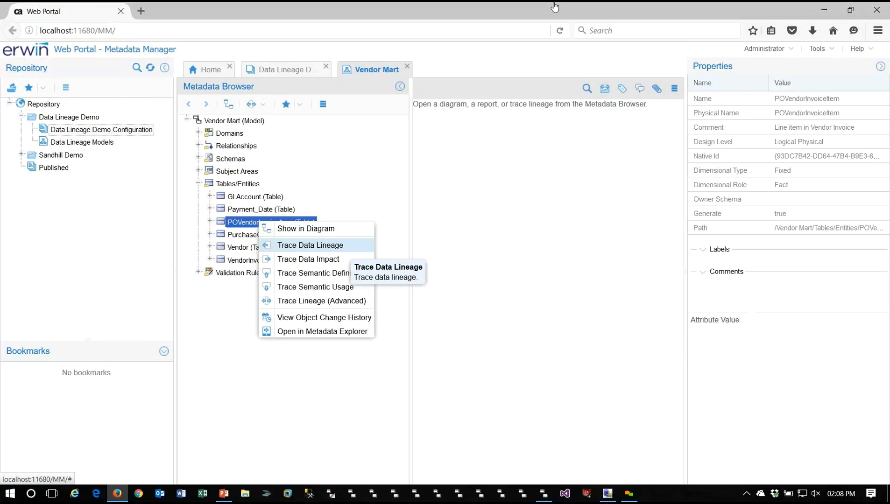
{"action": "key", "text": "Return"}
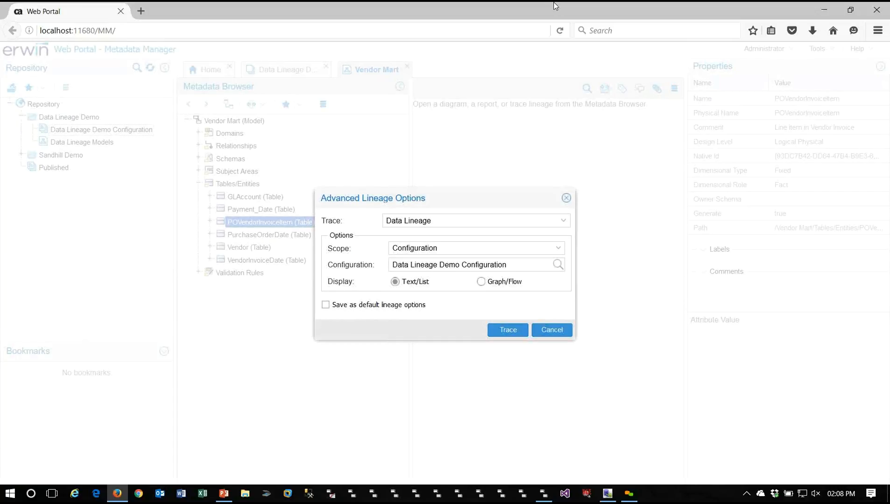
{"action": "key", "text": "Right"}
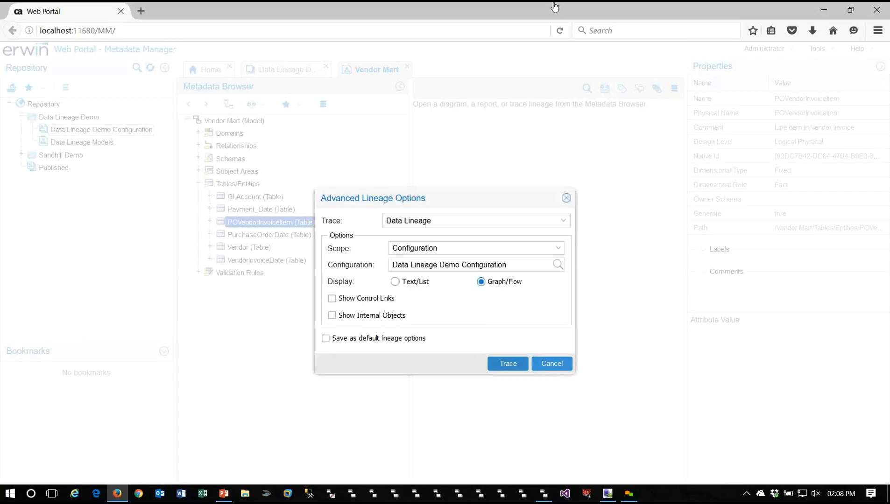
{"action": "key", "text": "Return"}
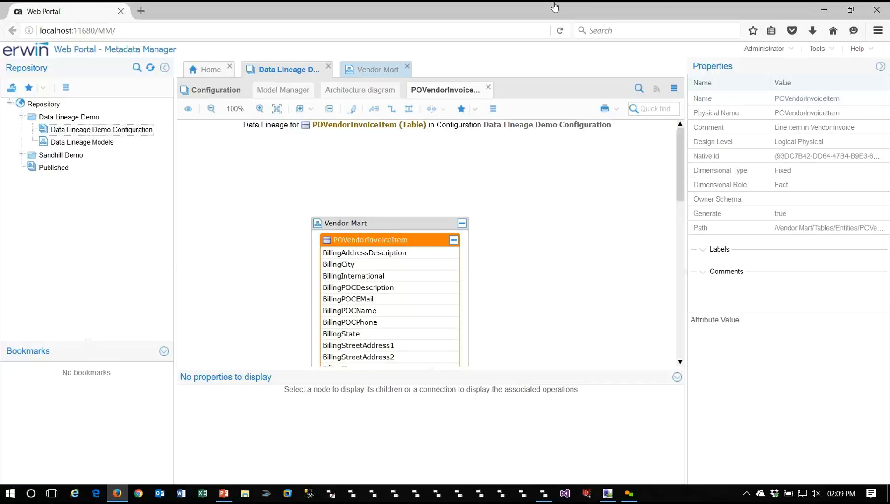
Step: Close the Vendor Mart model and the Data Lineage Demo Configuration, and minimize the browser
{"action": "left_click", "coordinate": [407, 67]}
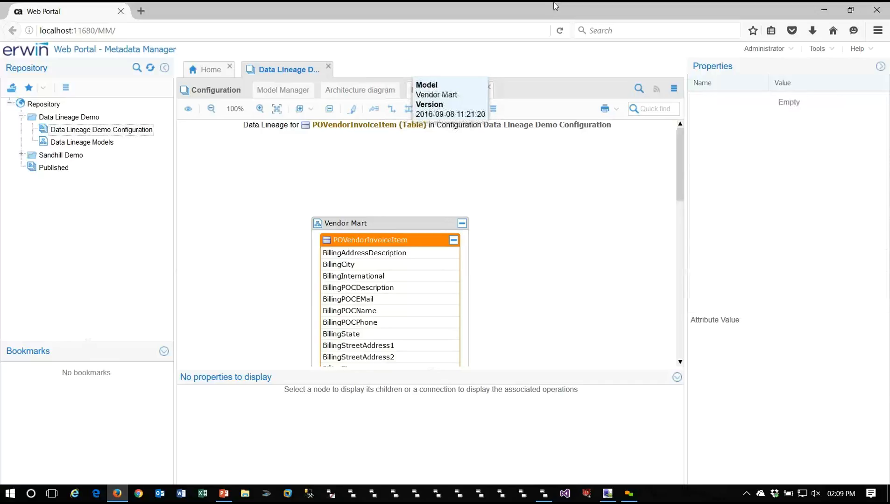
{"action": "left_click", "coordinate": [329, 66]}
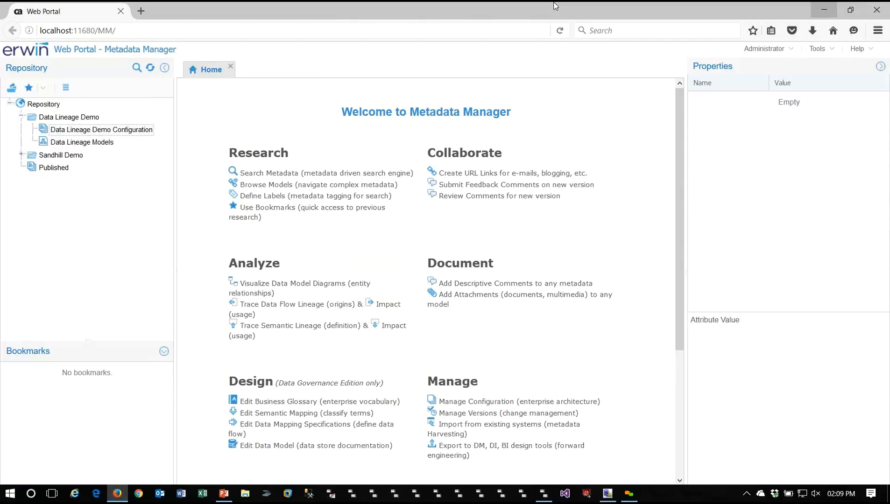
{"action": "left_click", "coordinate": [823, 10]}
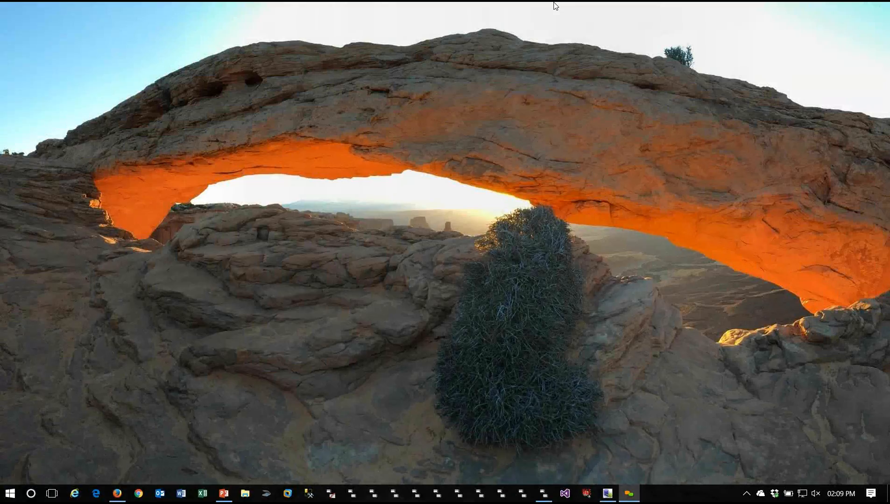
Step: Switch to Data Lineage Importer (For ERwin) and view its version and product description
{"action": "left_click", "coordinate": [607, 494]}
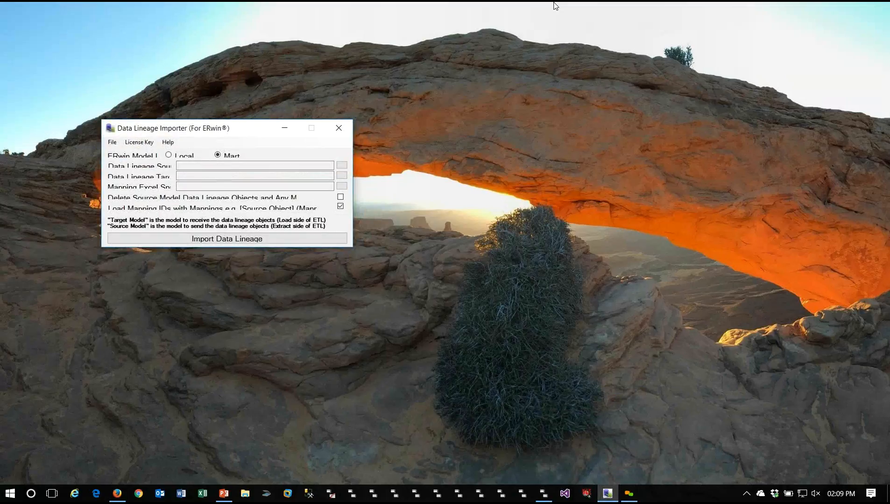
{"action": "key", "text": "alt+h"}
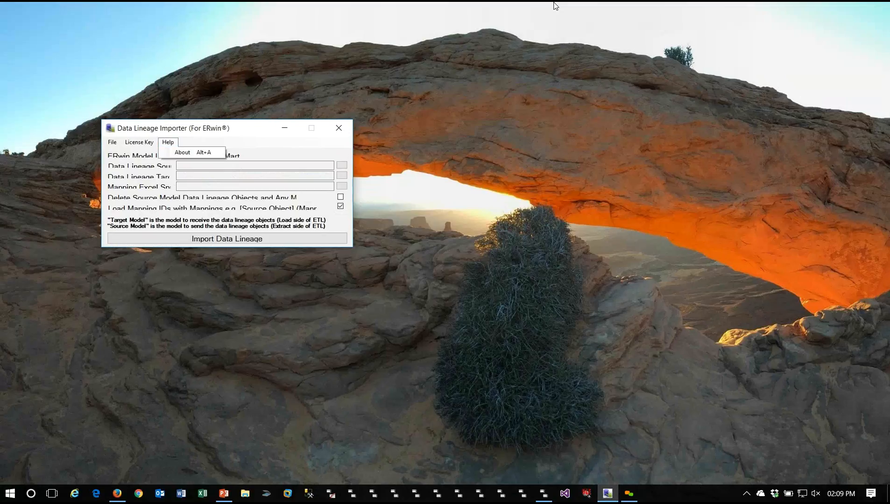
{"action": "key", "text": "Return"}
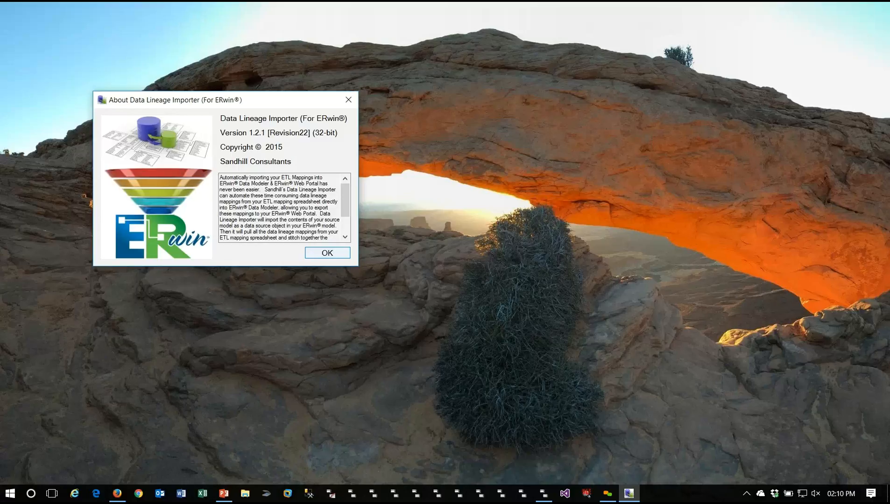
{"action": "key", "text": "Return"}
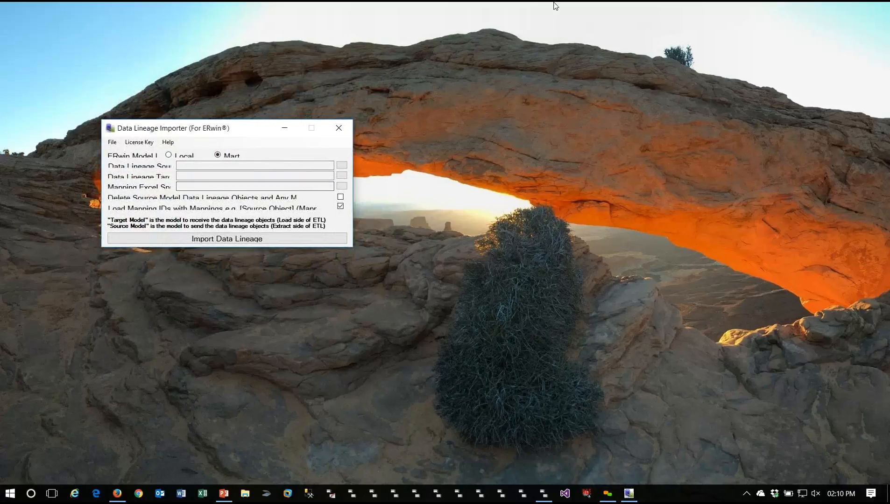
Step: Open the blank mapping spreadsheet template and review its source system fields and the Source DBMS Types sheet
{"action": "key", "text": "alt+f"}
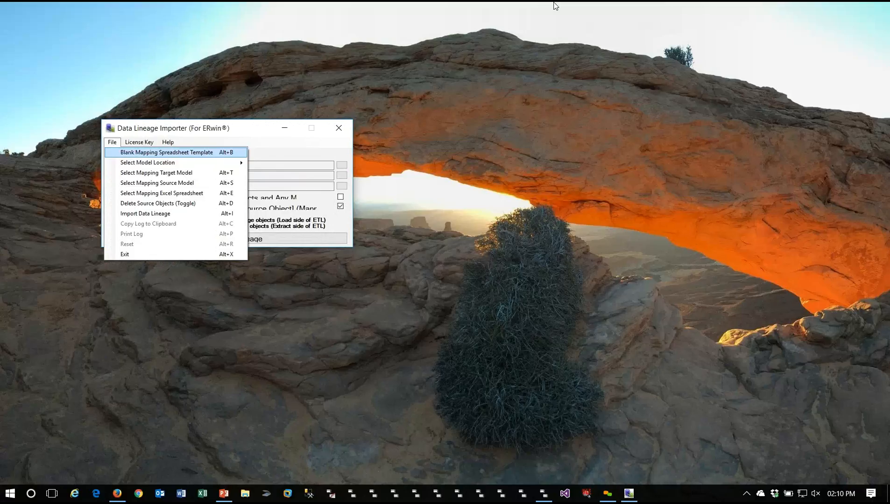
{"action": "key", "text": "Return"}
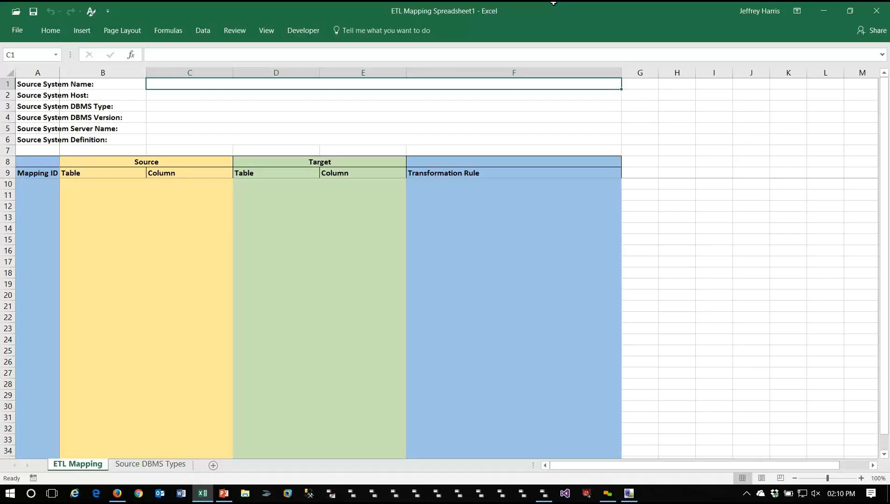
{"action": "key", "text": "Down"}
{"action": "key", "text": "Down"}
{"action": "key", "text": "Down"}
{"action": "key", "text": "Down"}
{"action": "key", "text": "Down"}
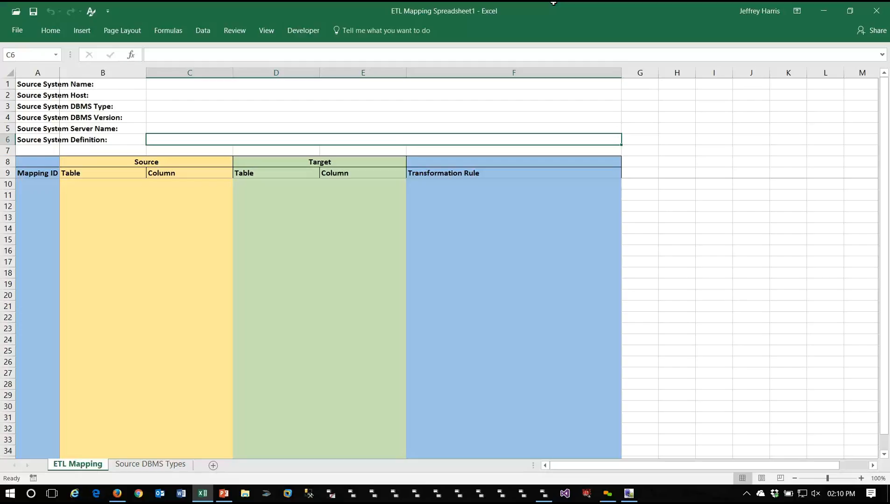
{"action": "key", "text": "ctrl+Page_Down"}
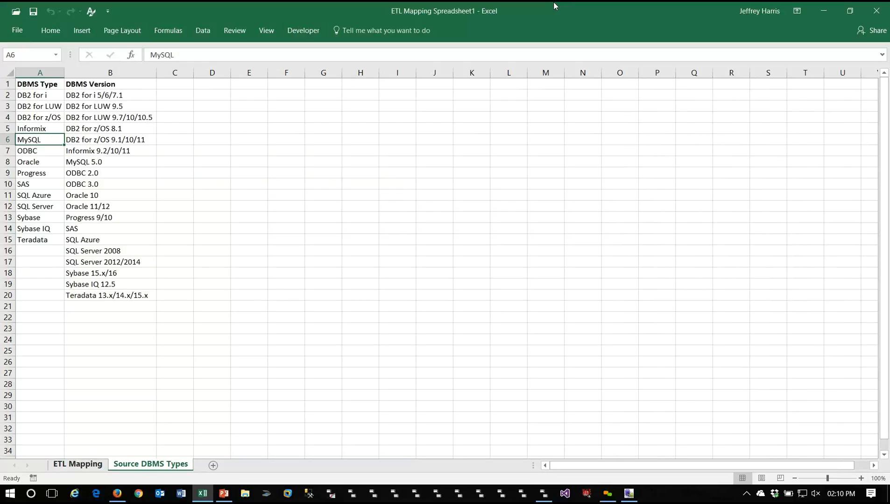
{"action": "key", "text": "ctrl+Page_Up"}
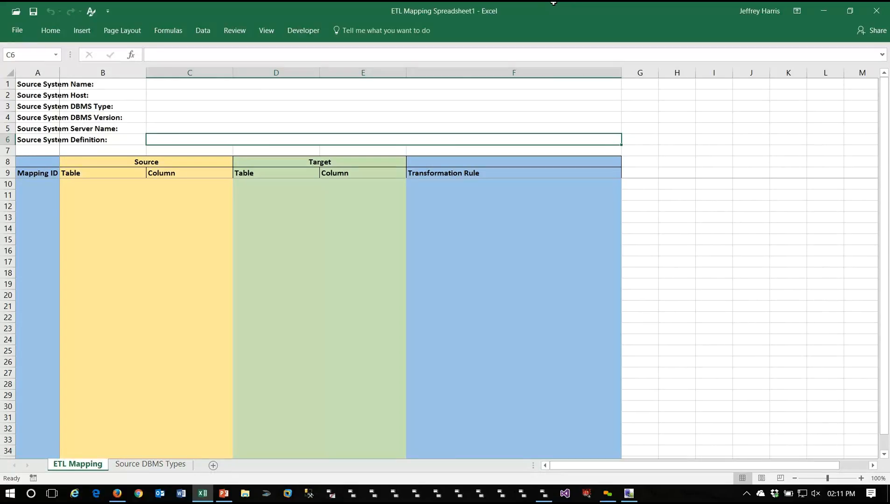
Step: Review the ETL Mapping sheet's columns from Mapping ID through Source and Target to Transformation Rule, and close the spreadsheet
{"action": "left_click", "coordinate": [38, 173]}
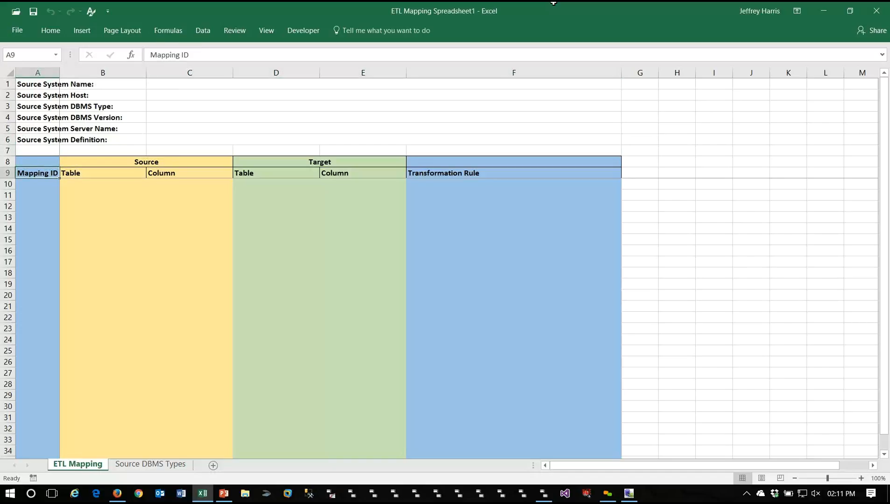
{"action": "key", "text": "Down"}
{"action": "key", "text": "Right"}
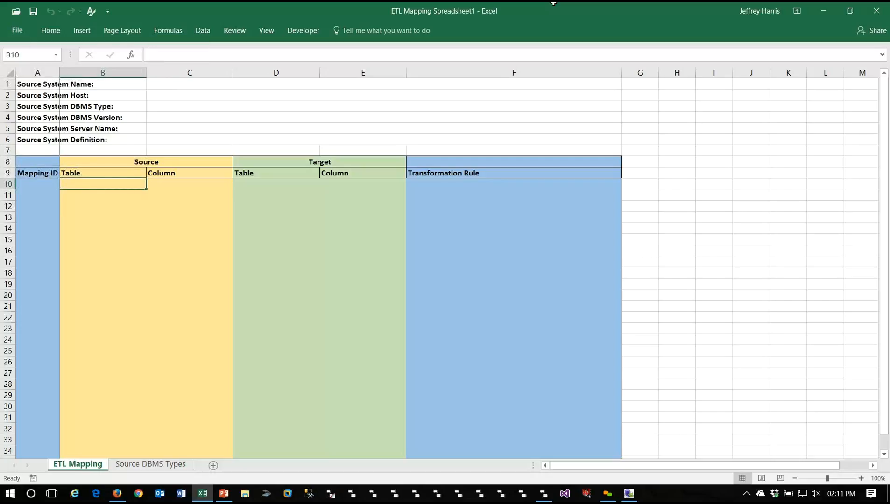
{"action": "key", "text": "Right"}
{"action": "key", "text": "Right"}
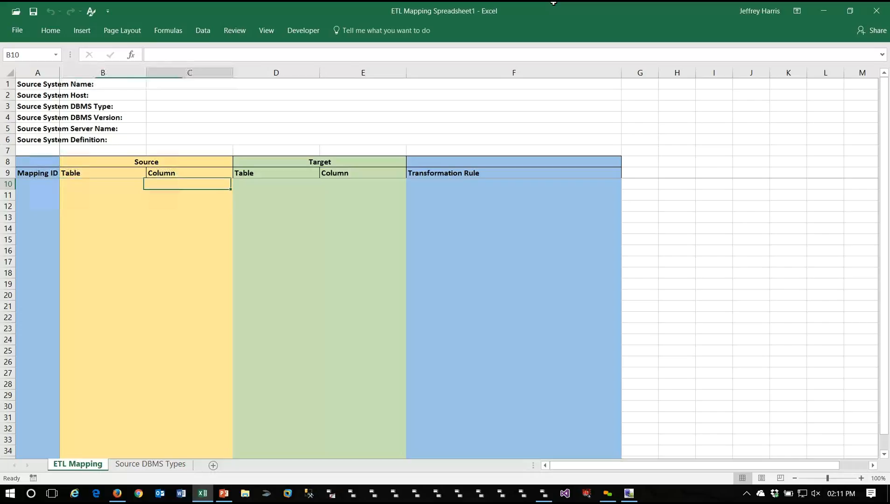
{"action": "key", "text": "Right"}
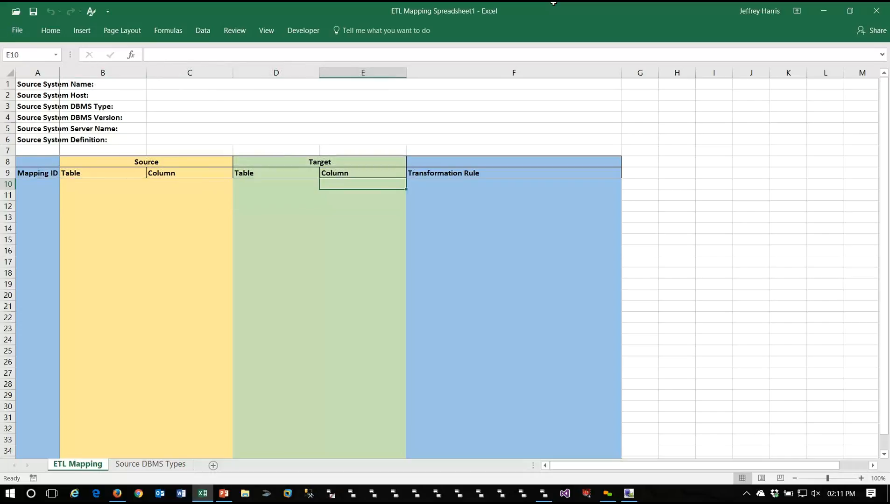
{"action": "key", "text": "Right"}
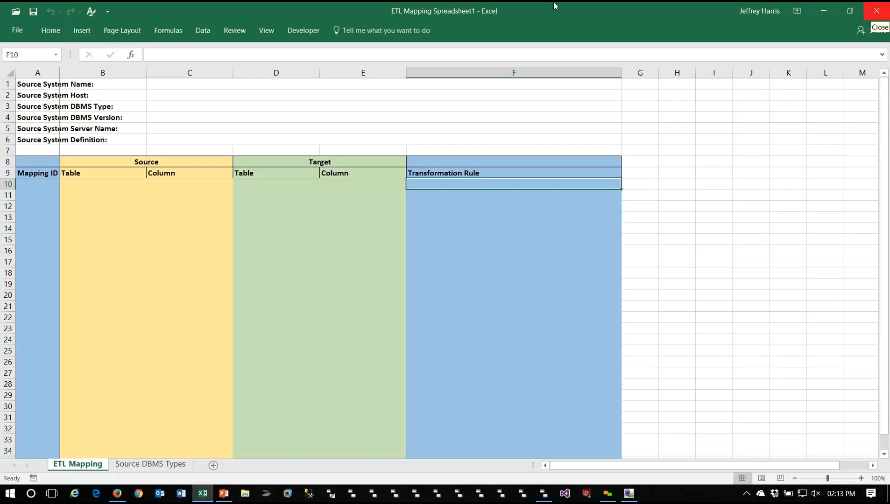
{"action": "left_click", "coordinate": [876, 10]}
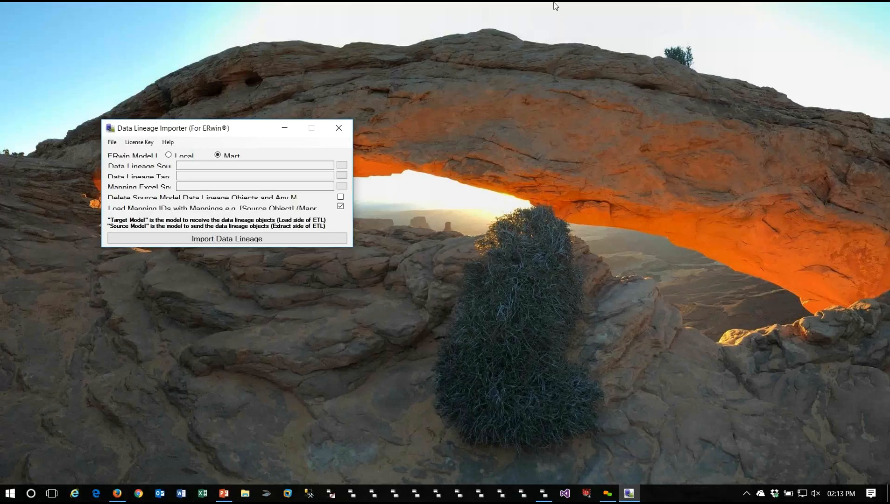
Step: Set the mart's Accounts Payable model from Data Lineage Models as the data lineage source model
{"action": "left_click_drag", "start_coordinate": [253, 128], "coordinate": [257, 108]}
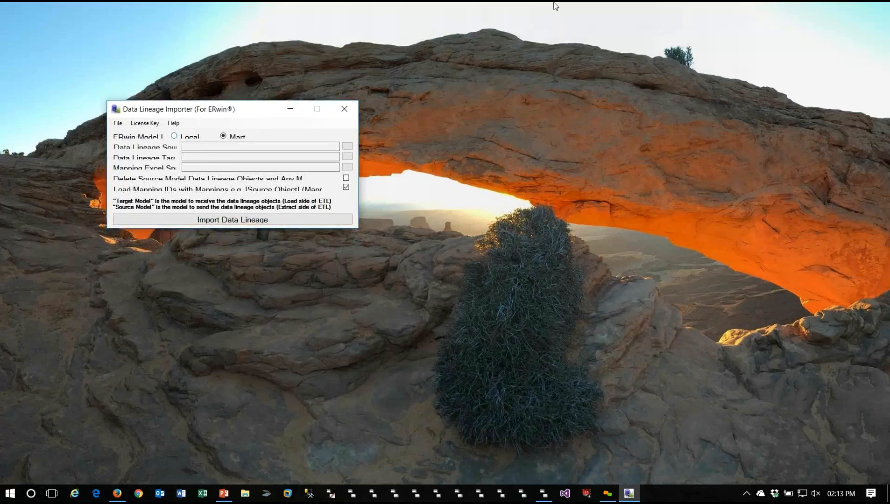
{"action": "left_click", "coordinate": [174, 136]}
{"action": "key", "text": "space"}
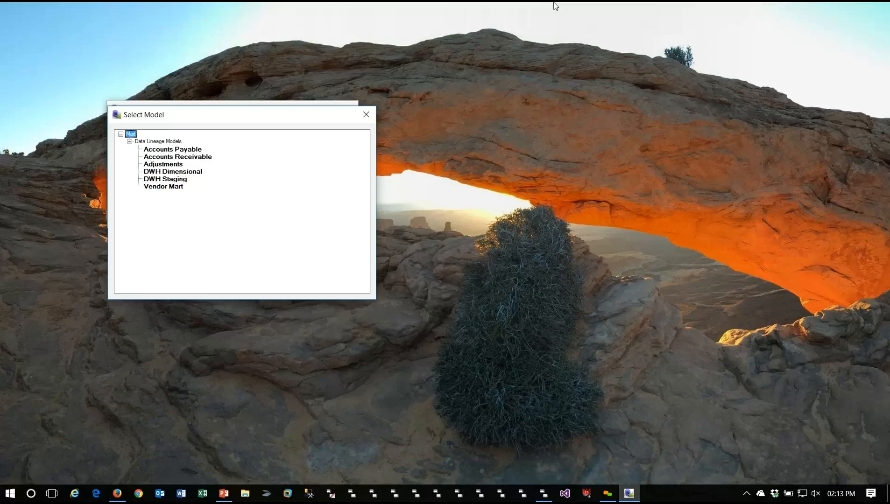
{"action": "left_click_drag", "start_coordinate": [242, 114], "coordinate": [550, 100]}
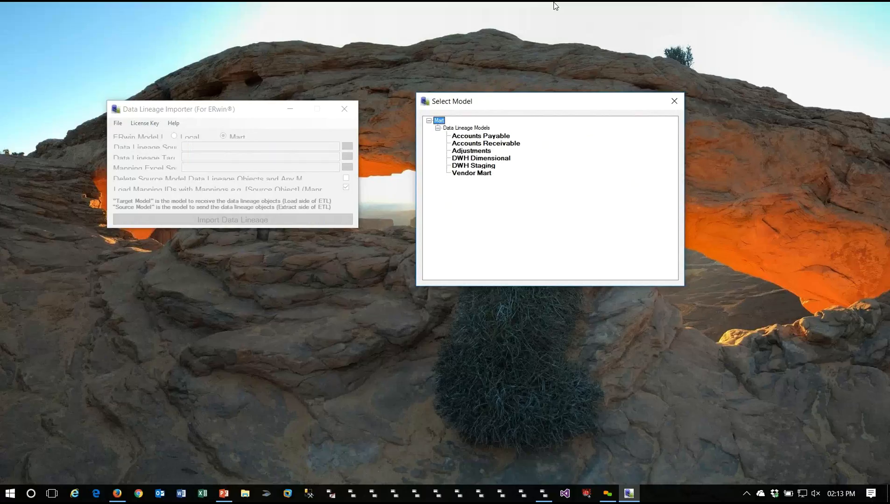
{"action": "left_click", "coordinate": [481, 136]}
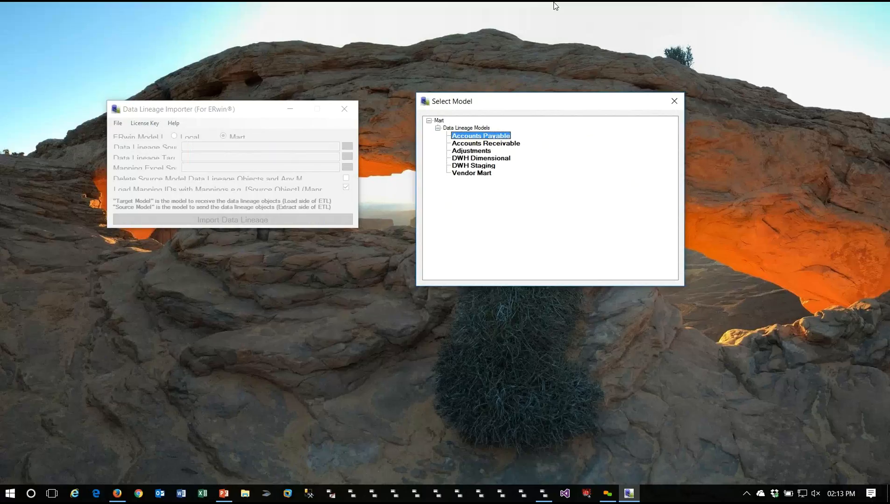
{"action": "key", "text": "Return"}
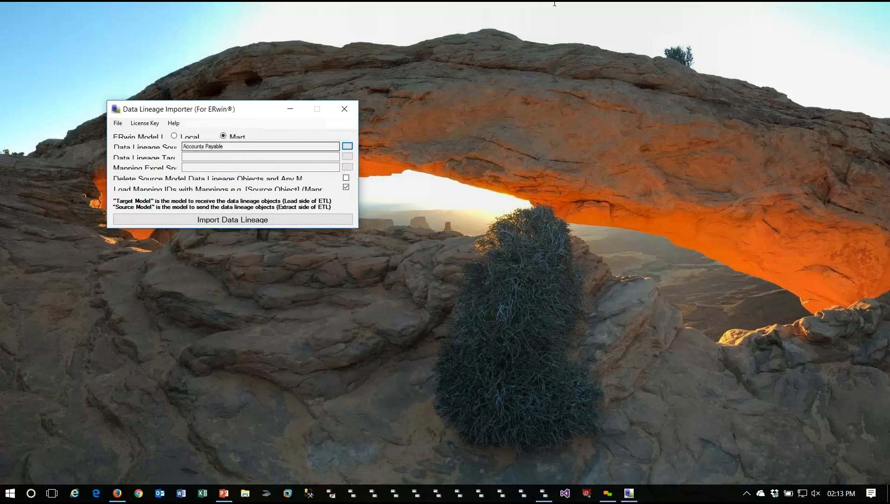
Step: Set the mart's DWH Staging model as the data lineage target model
{"action": "key", "text": "Tab"}
{"action": "key", "text": "Return"}
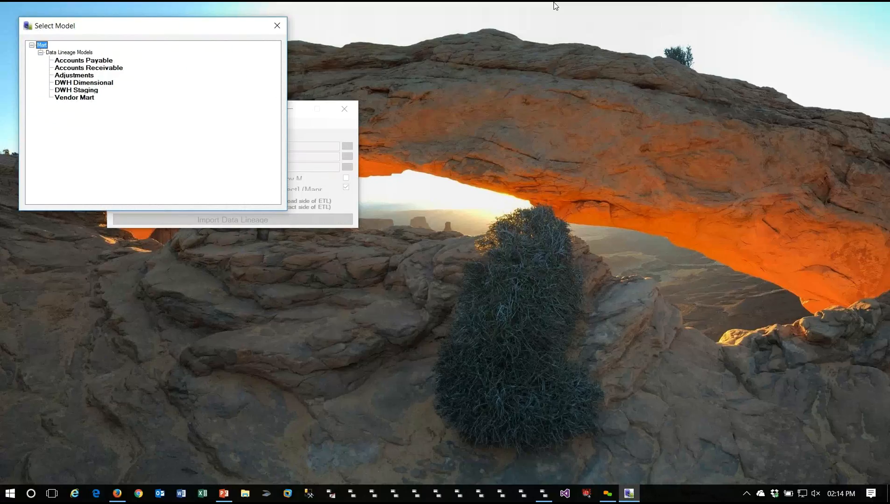
{"action": "key", "text": "Down"}
{"action": "key", "text": "Down"}
{"action": "key", "text": "Down"}
{"action": "key", "text": "Down"}
{"action": "key", "text": "Down"}
{"action": "key", "text": "Down"}
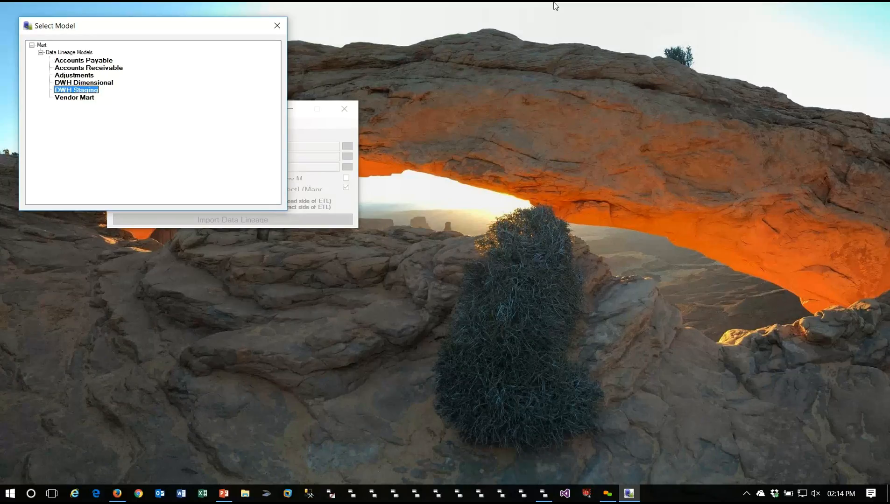
{"action": "key", "text": "Return"}
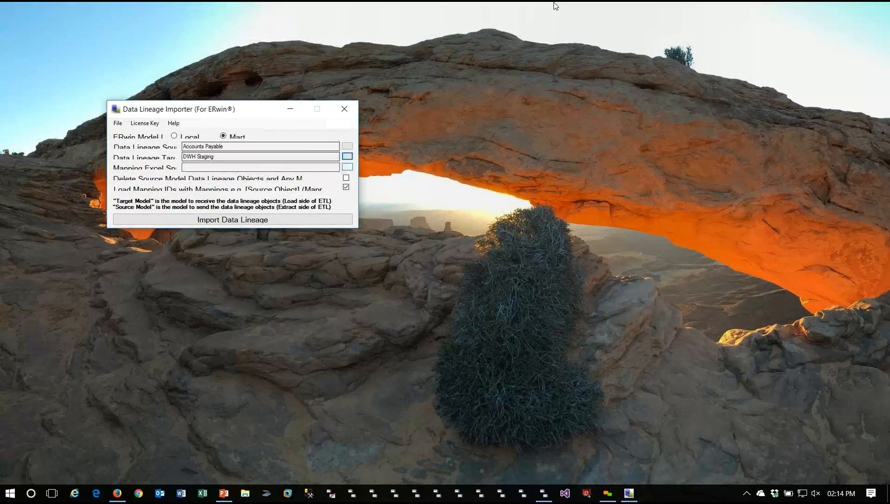
Step: Choose ETL Mapping - Accounts Payable to Staging.xlsx as the mapping Excel spreadsheet
{"action": "key", "text": "Tab"}
{"action": "key", "text": "Return"}
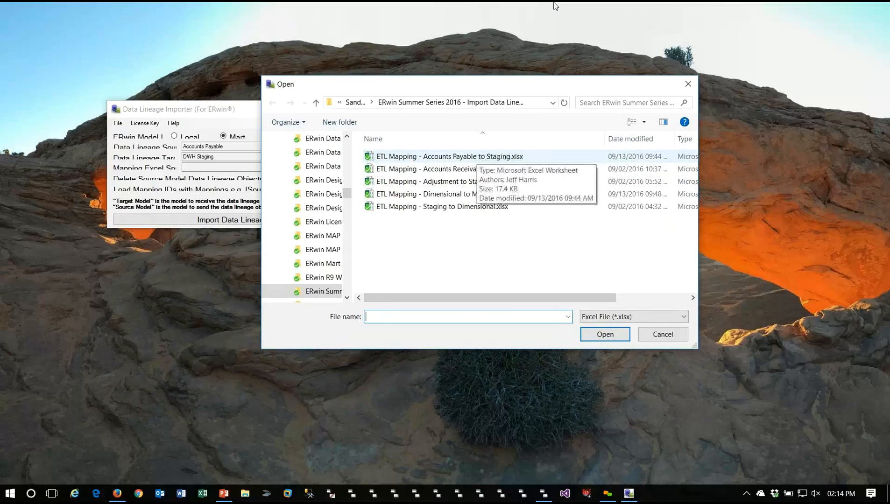
{"action": "left_click", "coordinate": [475, 157]}
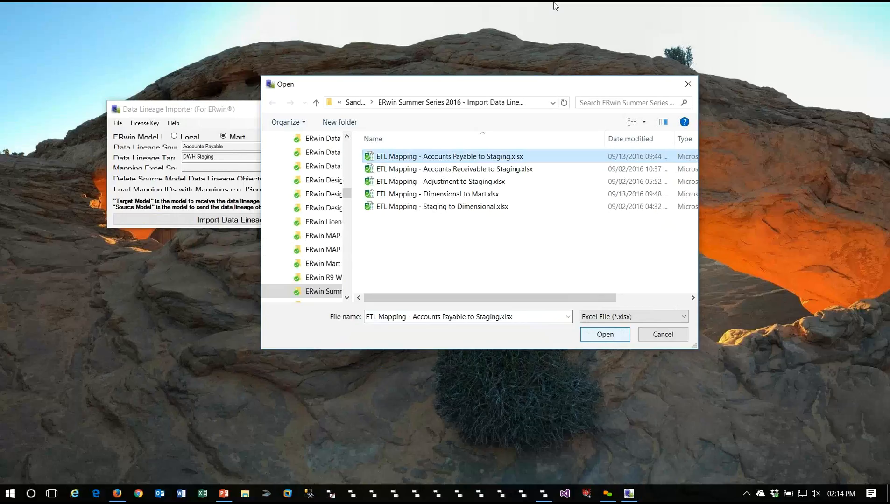
{"action": "key", "text": "Return"}
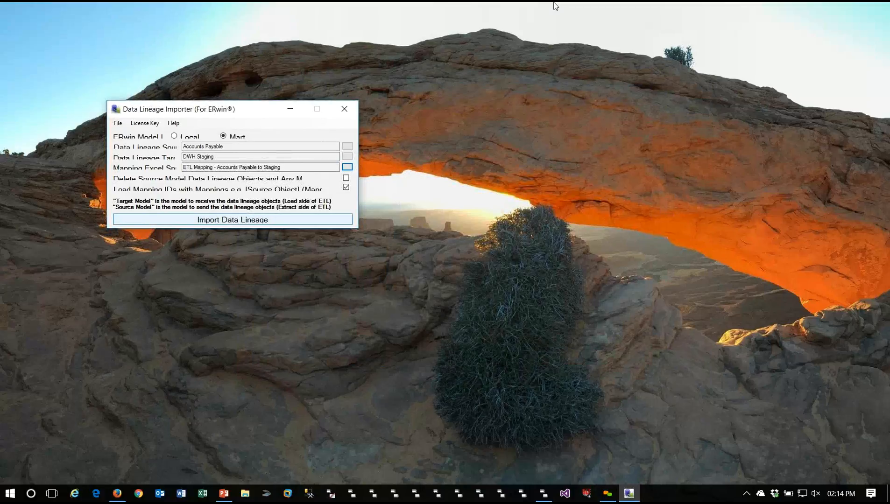
Step: Try to import the Accounts Payable to DWH Staging data lineage, and close the importer
{"action": "key", "text": "Return"}
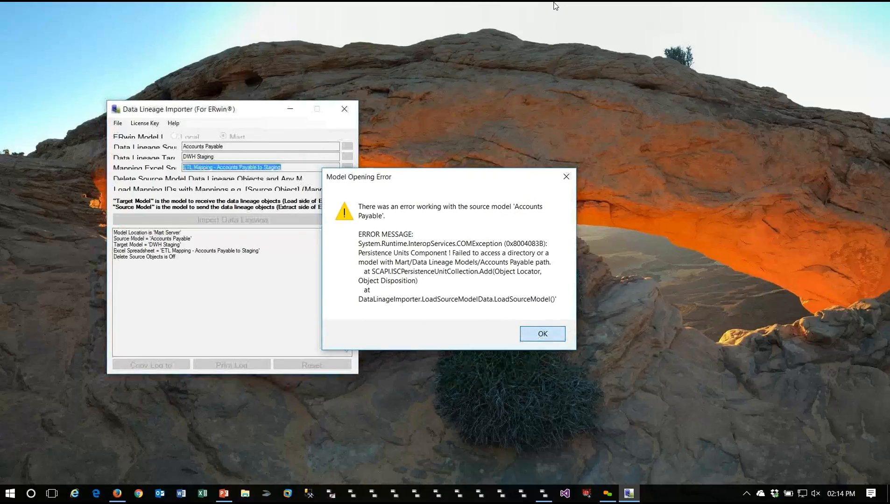
{"action": "key", "text": "Return"}
{"action": "key", "text": "alt+F4"}
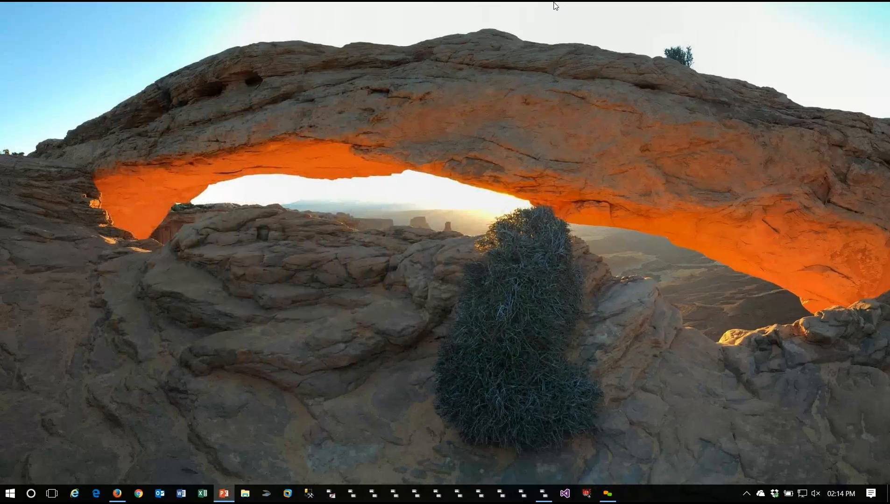
Step: Relaunch Data Lineage Importer and set the ERwin model location to Mart Server
{"action": "key", "text": "super"}
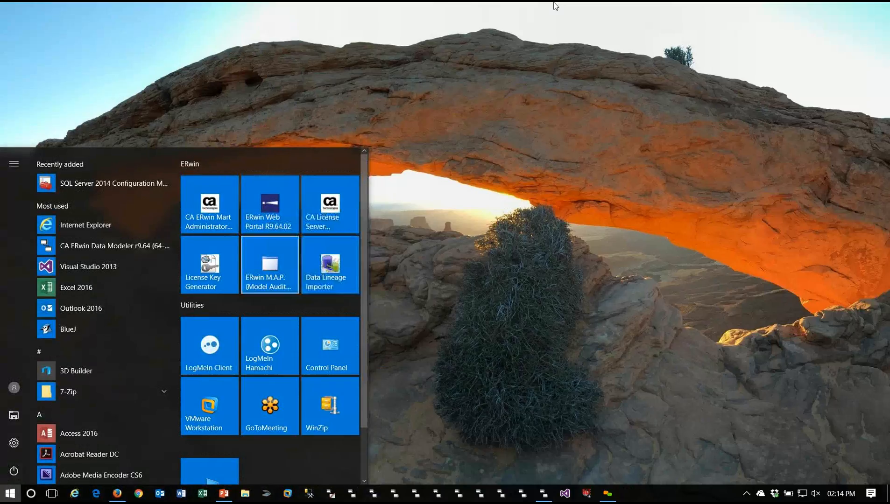
{"action": "key", "text": "Escape"}
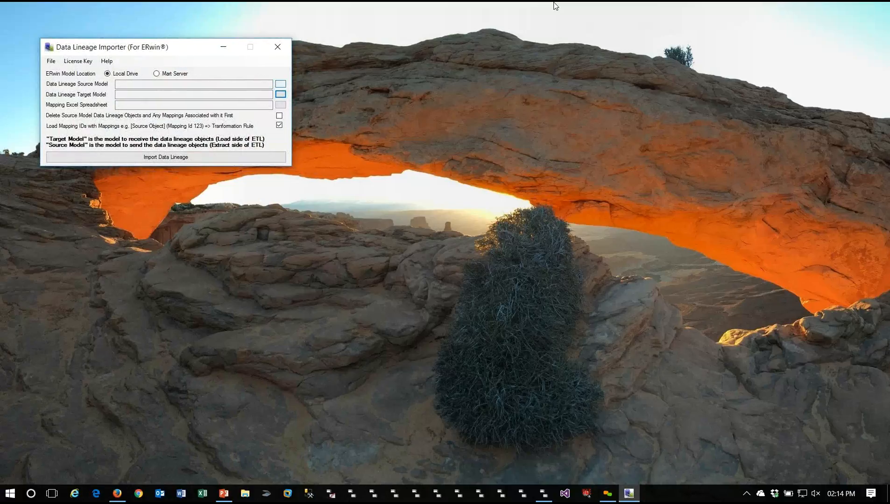
{"action": "key", "text": "Down"}
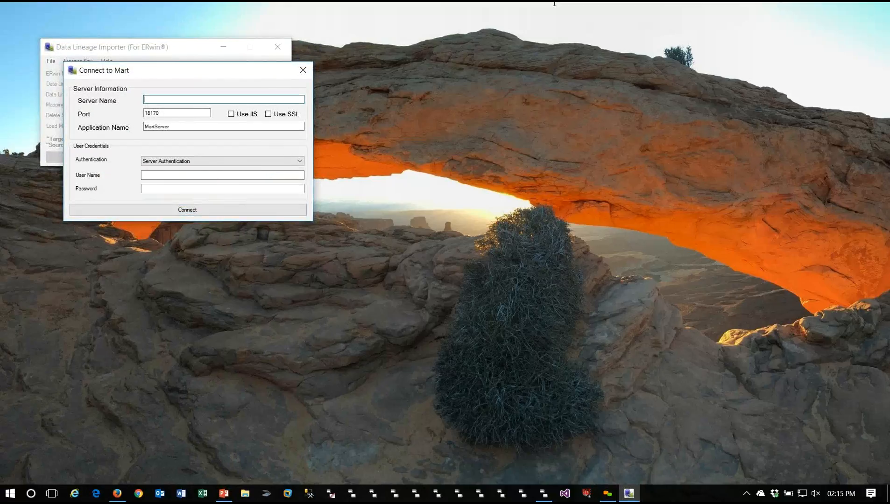
Step: Try to connect to the mart with a local server name and a different authentication option
{"action": "type", "text": "local"}
{"action": "key", "text": "Tab"}
{"action": "key", "text": "Tab"}
{"action": "key", "text": "alt+Down"}
{"action": "key", "text": "Down"}
{"action": "key", "text": "Return"}
{"action": "key", "text": "Tab"}
{"action": "key", "text": "Return"}
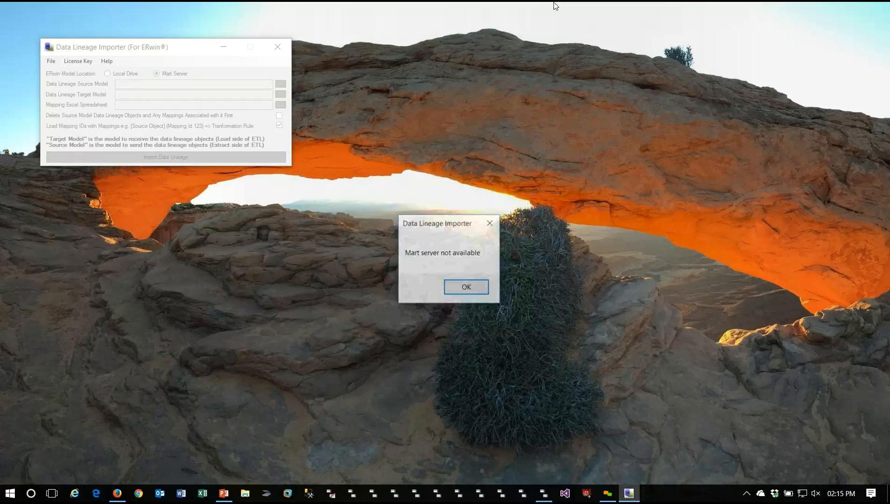
{"action": "key", "text": "Return"}
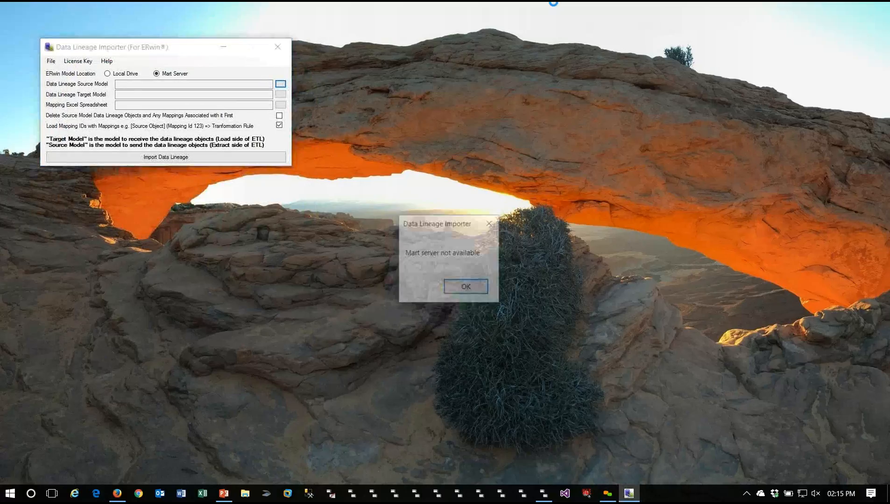
{"action": "key", "text": "Return"}
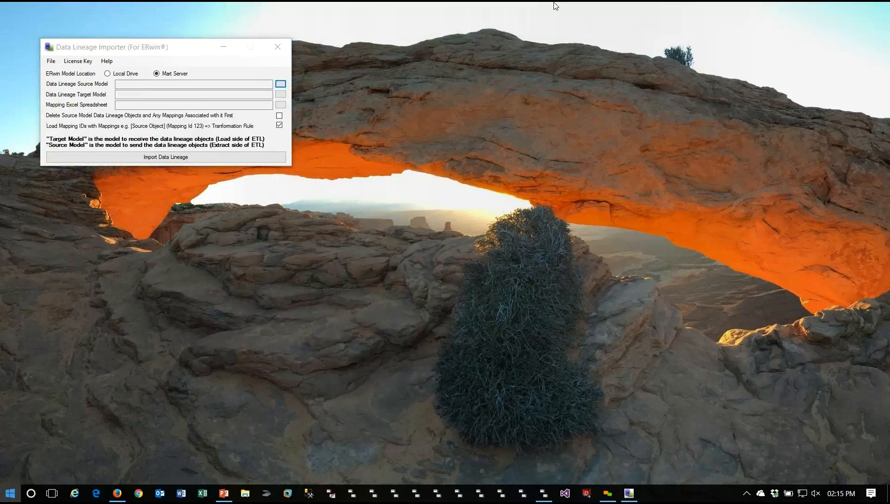
Step: Open the Windows Services console from the Control Panel's Administrative Tools
{"action": "key", "text": "super"}
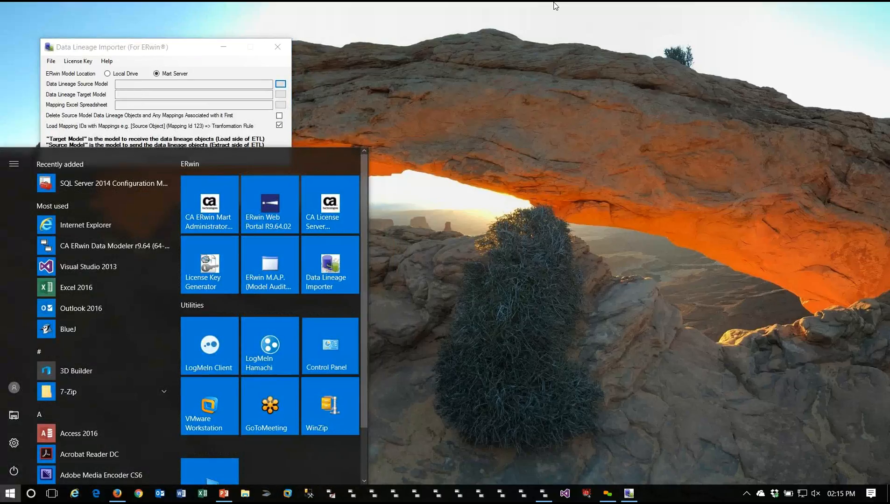
{"action": "key", "text": "Return"}
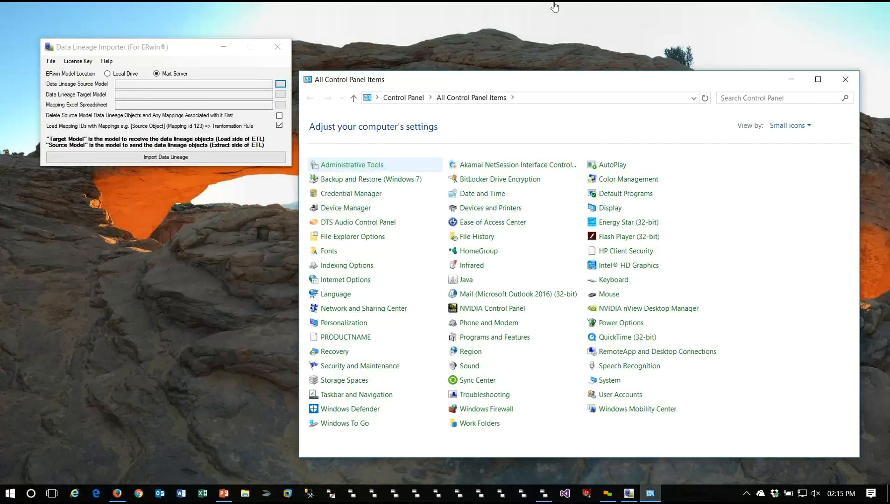
{"action": "key", "text": "Return"}
{"action": "type", "text": "s"}
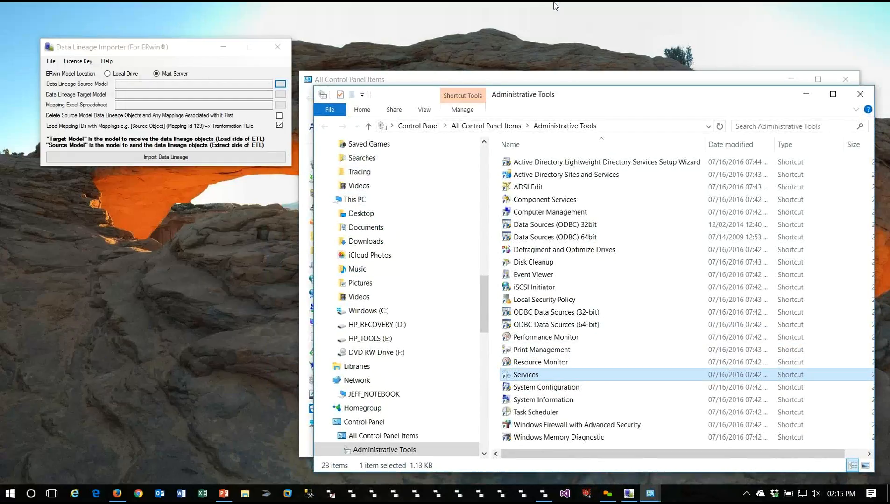
{"action": "key", "text": "Return"}
Step: Restart the CA ERwin Mart Server service
{"action": "scroll", "coordinate": [378, 229], "scroll_direction": "down", "scroll_amount": 6}
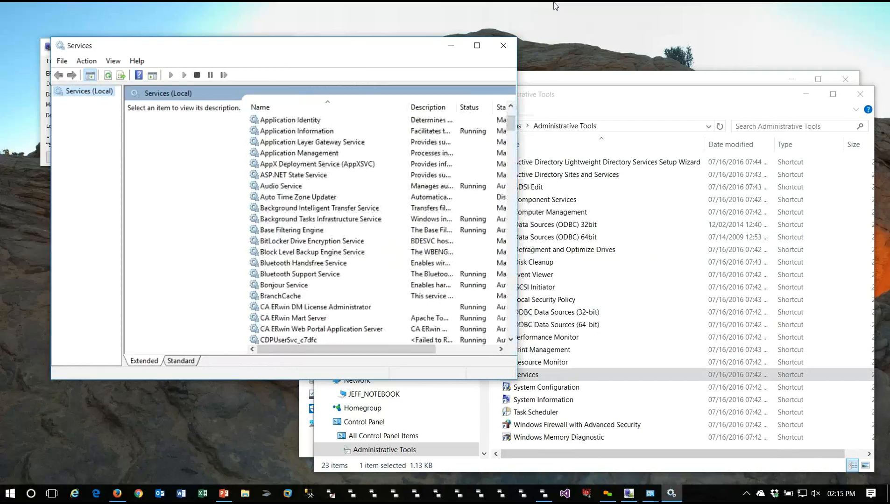
{"action": "scroll", "coordinate": [378, 228], "scroll_direction": "up", "scroll_amount": 1}
{"action": "left_click", "coordinate": [293, 230]}
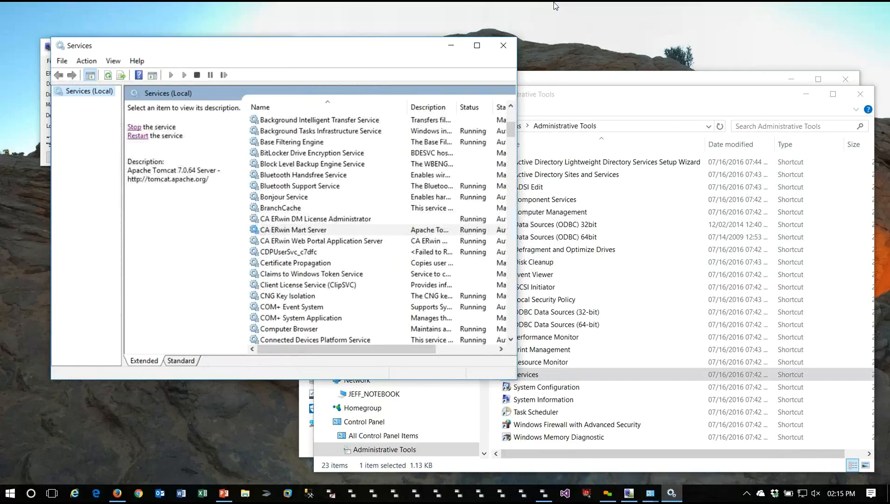
{"action": "left_click", "coordinate": [137, 136]}
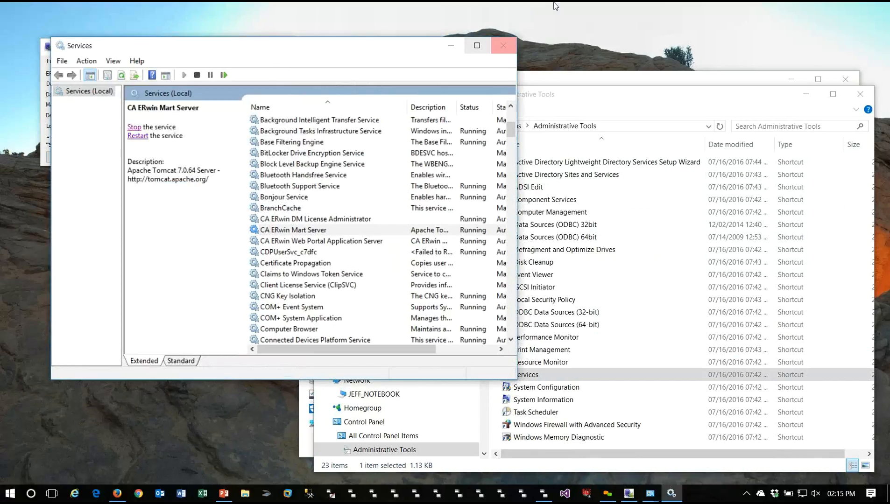
Step: Close the Services, Administrative Tools and Control Panel windows and the open Data Lineage Importer
{"action": "left_click", "coordinate": [503, 45]}
{"action": "left_click", "coordinate": [860, 94]}
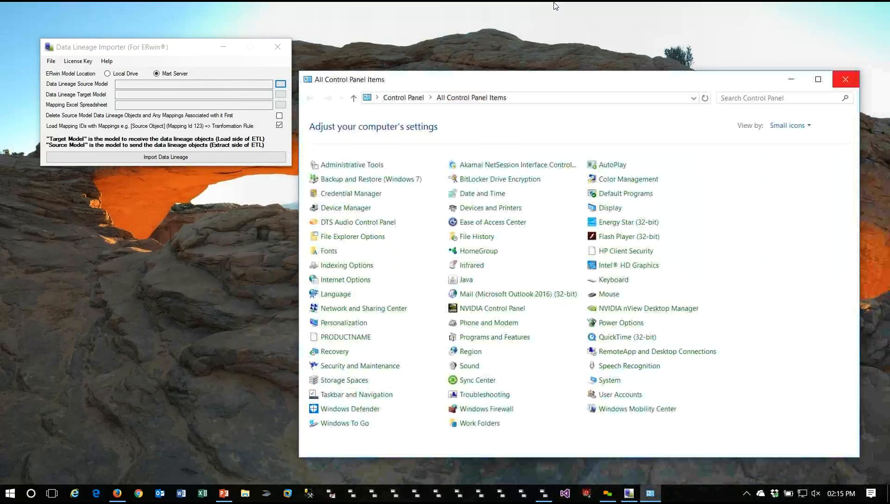
{"action": "left_click", "coordinate": [845, 79]}
{"action": "left_click", "coordinate": [277, 46]}
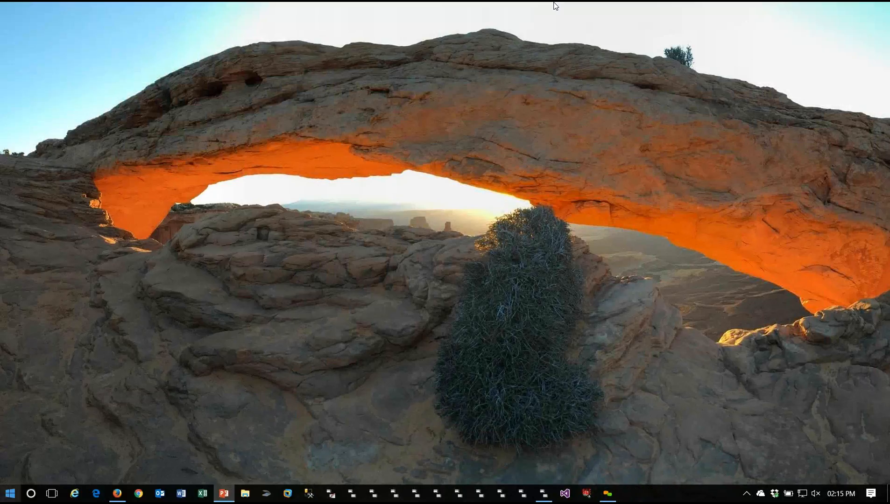
Step: Launch Data Lineage Importer again and set the ERwin model location to Mart Server
{"action": "key", "text": "super"}
{"action": "key", "text": "Up"}
{"action": "key", "text": "Right"}
{"action": "key", "text": "Up"}
{"action": "key", "text": "Up"}
{"action": "key", "text": "Right"}
{"action": "key", "text": "Return"}
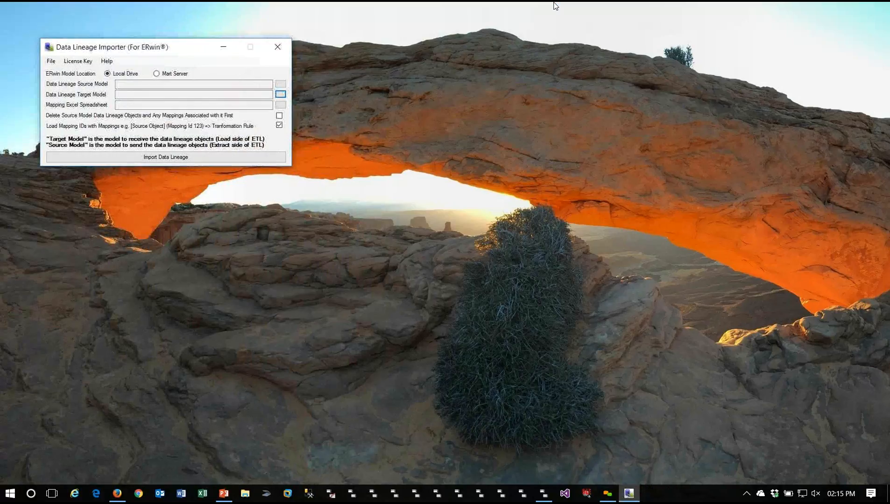
{"action": "left_click", "coordinate": [156, 74]}
Step: Start choosing the source model and connect to the mart with localhost as the server name
{"action": "left_click", "coordinate": [280, 84]}
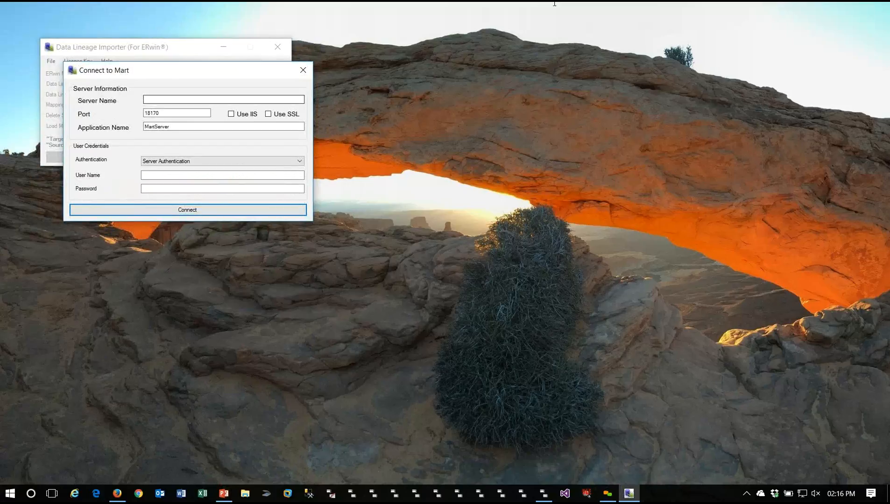
{"action": "type", "text": "local"}
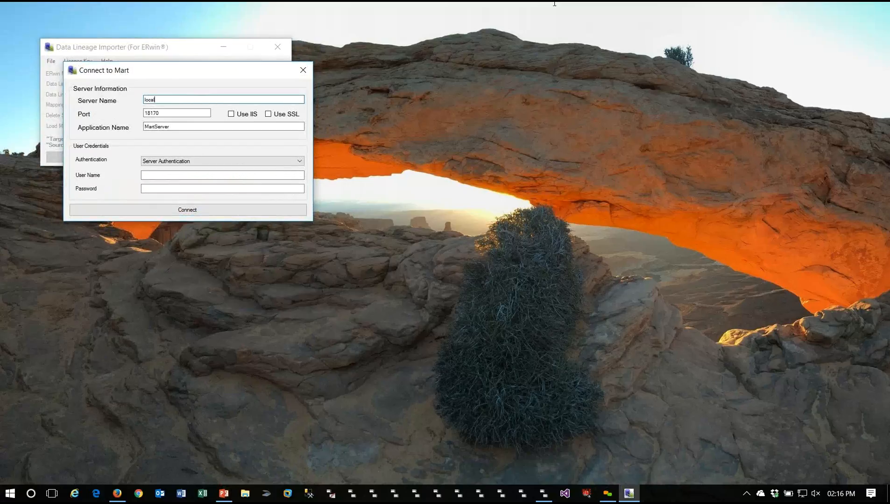
{"action": "type", "text": "host"}
{"action": "left_click", "coordinate": [300, 161]}
{"action": "left_click", "coordinate": [169, 176]}
{"action": "left_click", "coordinate": [187, 210]}
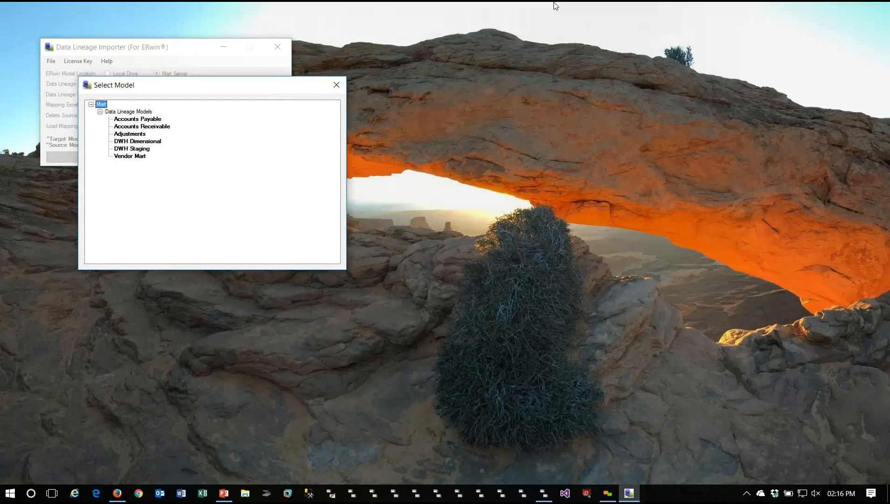
Step: Choose Accounts Payable as the data lineage source model and DWH Staging as the target model
{"action": "mouse_move", "coordinate": [140, 85]}
{"action": "left_mouse_down"}
{"action": "mouse_move", "coordinate": [314, 70]}
{"action": "mouse_move", "coordinate": [369, 53]}
{"action": "left_mouse_up"}
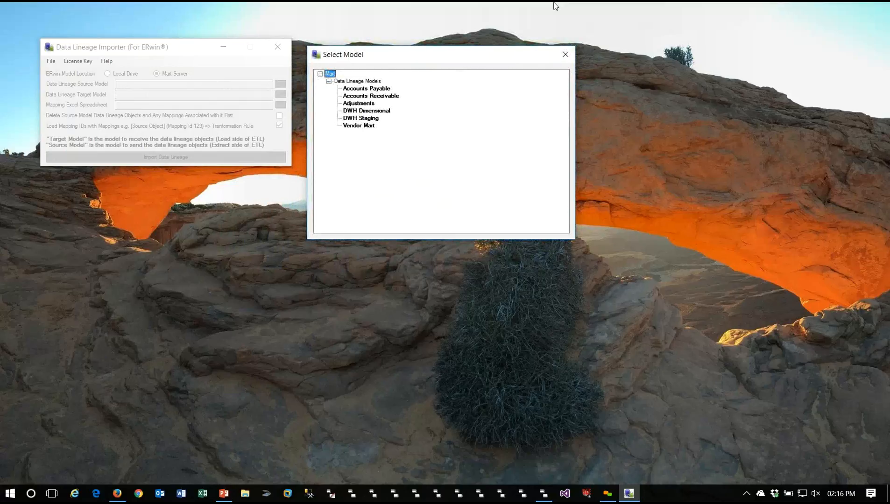
{"action": "left_click", "coordinate": [367, 88]}
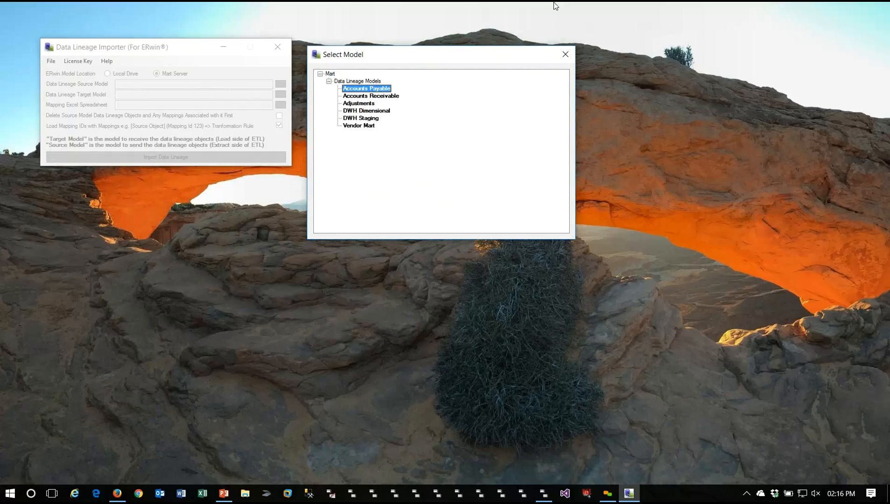
{"action": "key", "text": "Return"}
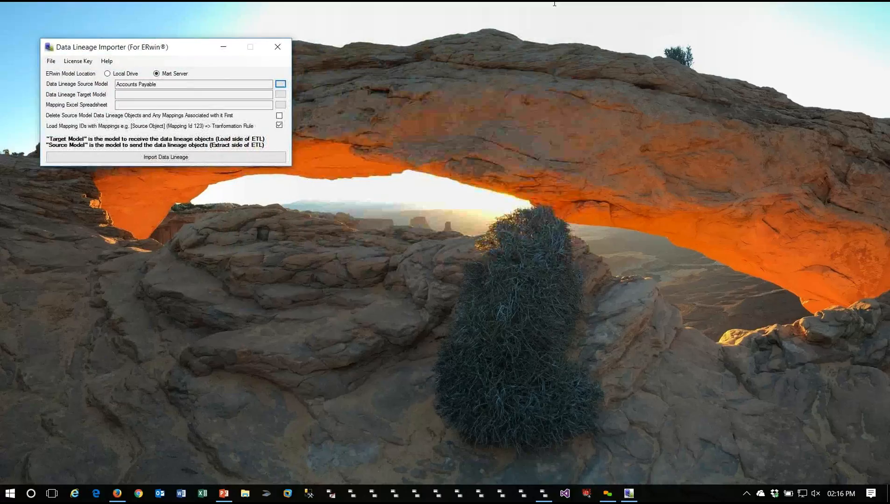
{"action": "left_click", "coordinate": [280, 94]}
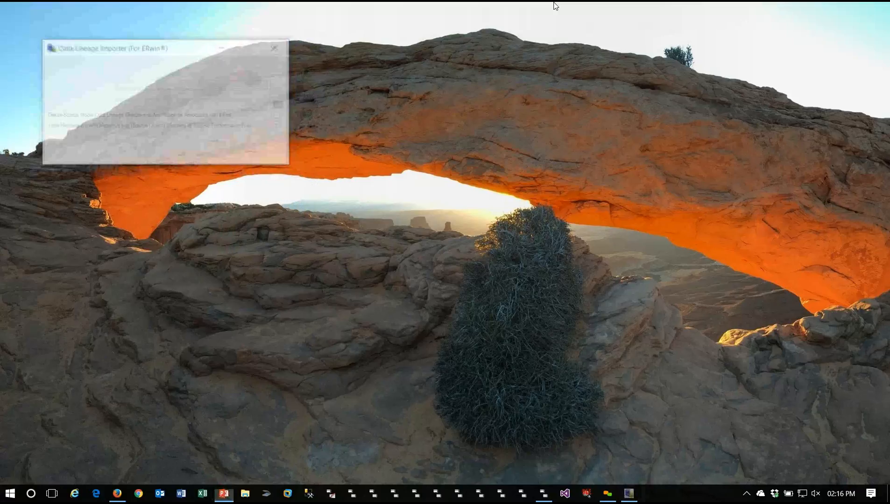
{"action": "double_click", "coordinate": [146, 164]}
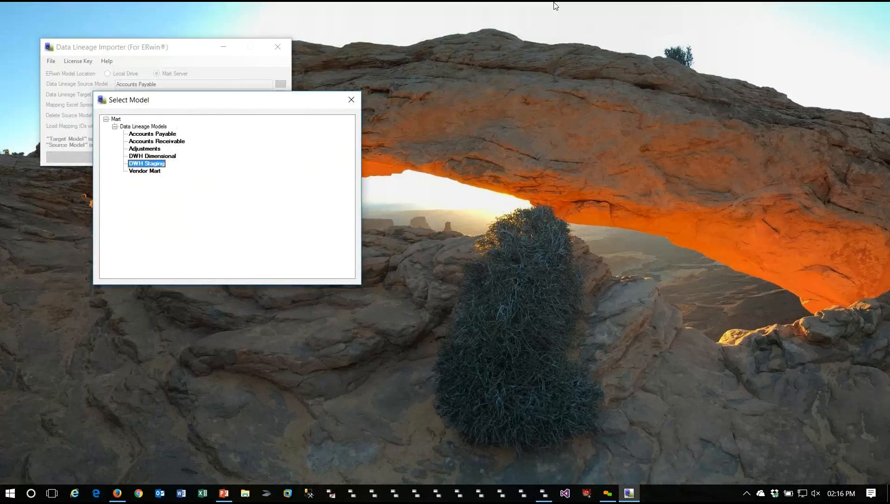
Step: Import the lineage from ETL Mapping - Accounts Payable to Staging.xlsx and highlight the loaded mapping totals in the log
{"action": "left_click", "coordinate": [280, 105]}
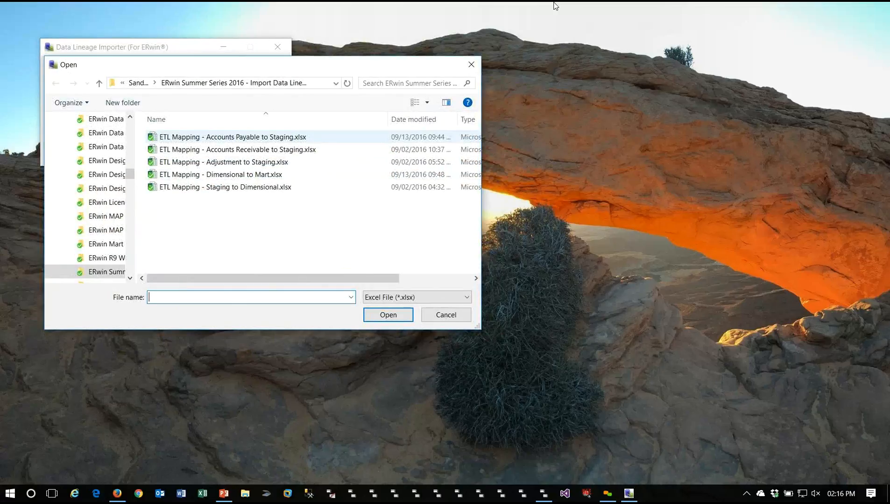
{"action": "left_click", "coordinate": [239, 137]}
{"action": "key", "text": "Return"}
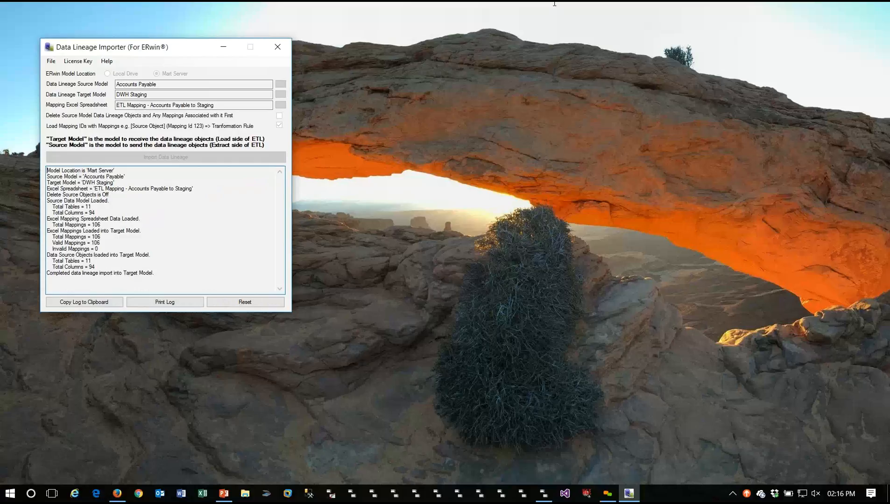
{"action": "left_click_drag", "start_coordinate": [98, 249], "coordinate": [46, 237]}
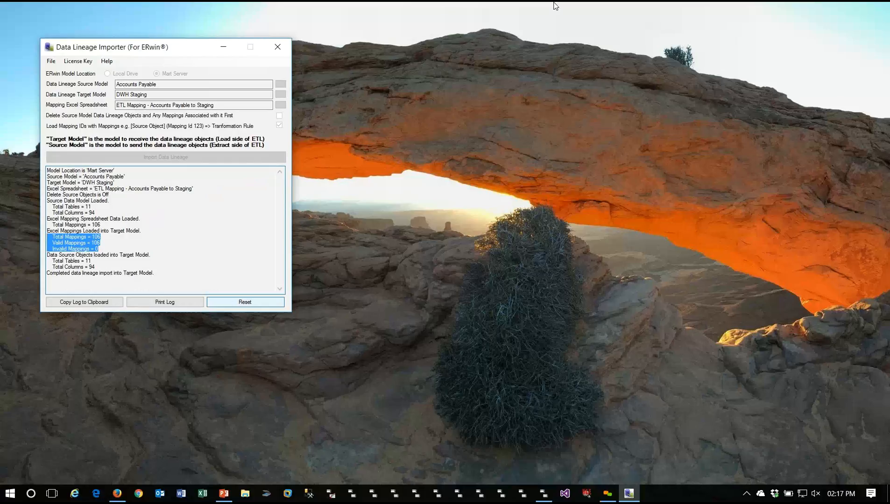
Step: Reset the importer and choose Accounts Receivable as the source model and DWH Staging as the target model
{"action": "left_click", "coordinate": [245, 302]}
{"action": "left_click", "coordinate": [280, 84]}
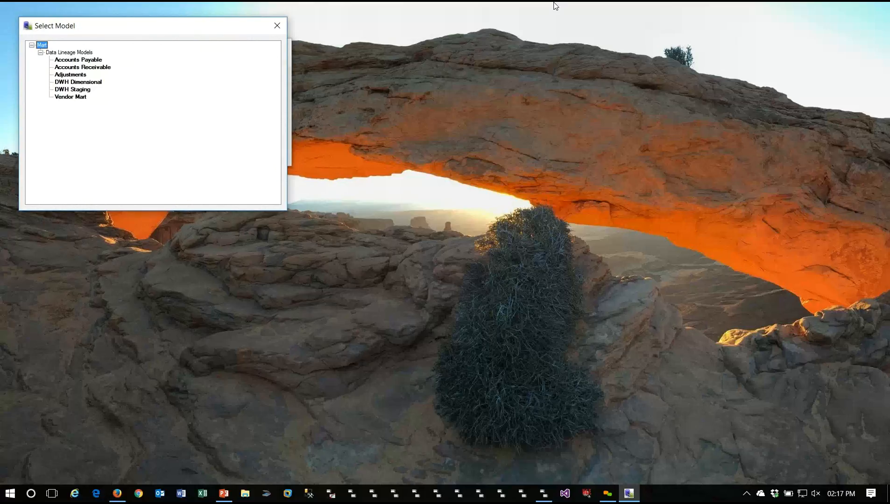
{"action": "left_click", "coordinate": [82, 67]}
{"action": "double_click", "coordinate": [83, 67]}
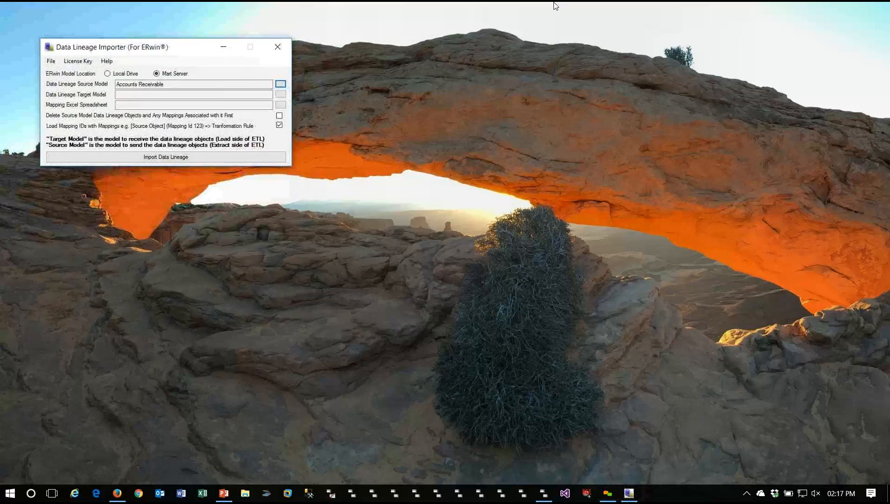
{"action": "left_click", "coordinate": [280, 94]}
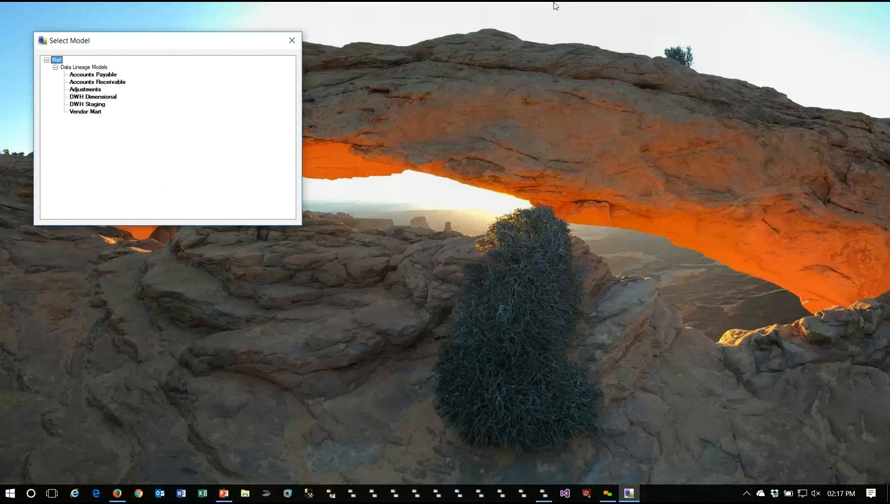
{"action": "double_click", "coordinate": [88, 104]}
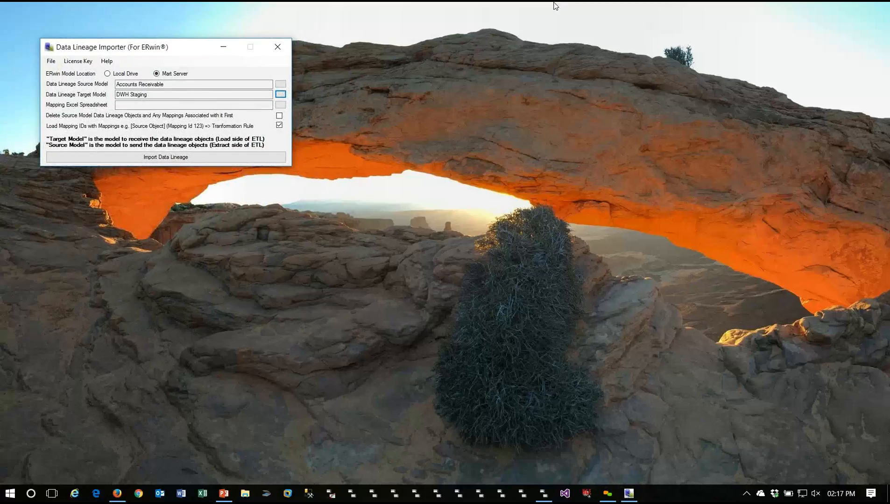
Step: Choose ETL Mapping - Accounts Receivable to Staging.xlsx as the mapping spreadsheet and import the data lineage
{"action": "key", "text": "Return"}
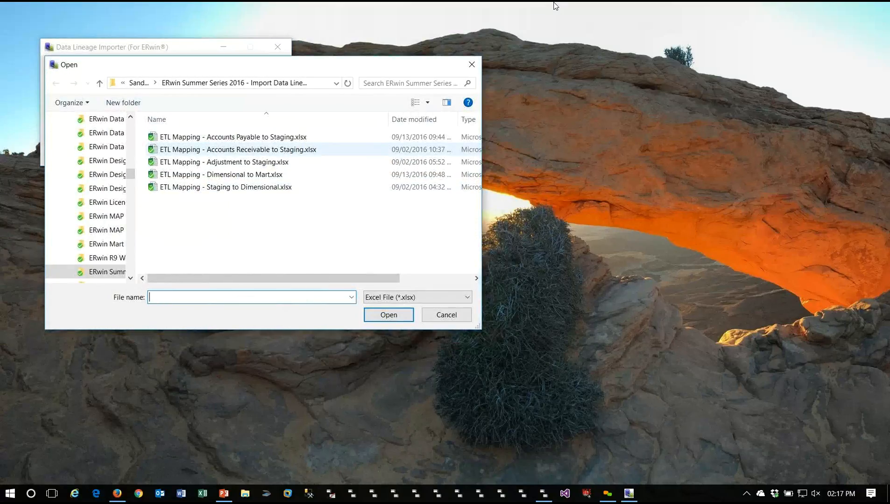
{"action": "key", "text": "Return"}
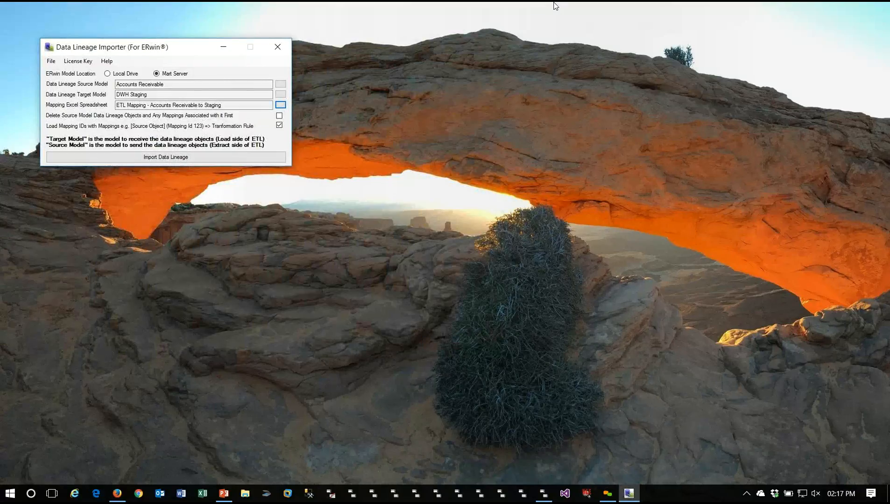
{"action": "key", "text": "Tab"}
{"action": "key", "text": "Tab"}
{"action": "key", "text": "Tab"}
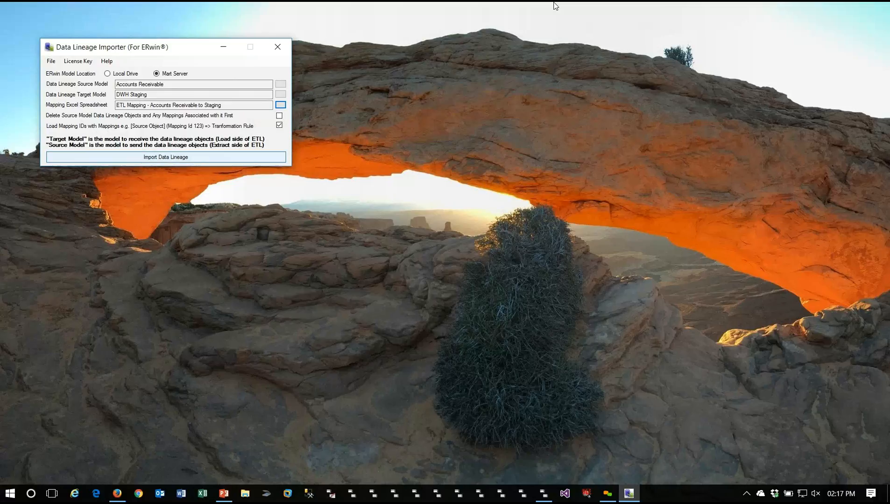
{"action": "key", "text": "Return"}
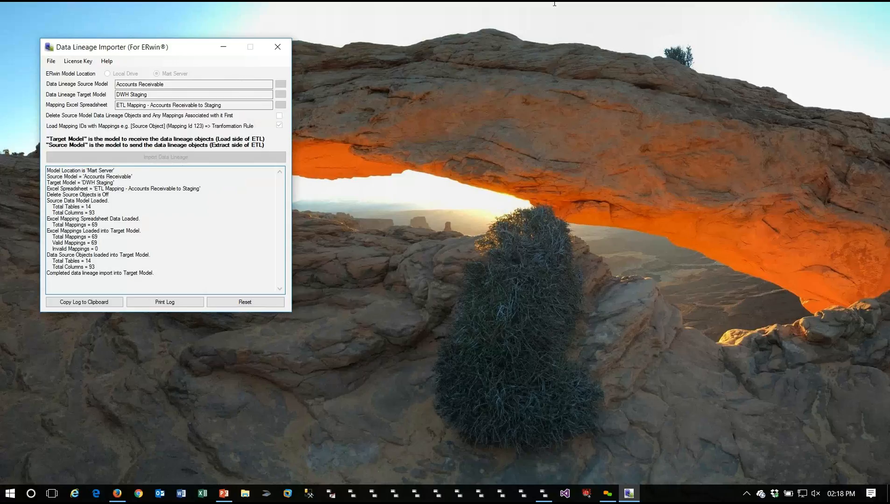
Step: Reset the importer and choose Adjustments as the data lineage source model
{"action": "left_click", "coordinate": [245, 302]}
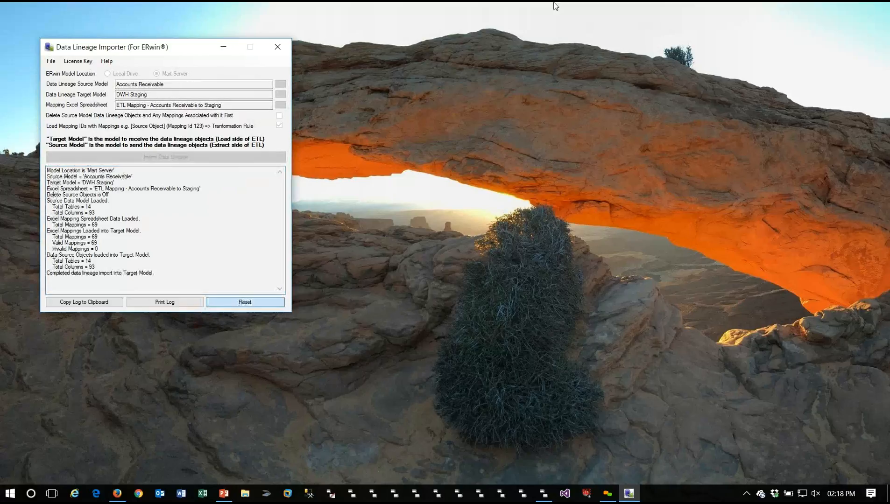
{"action": "left_click", "coordinate": [279, 125]}
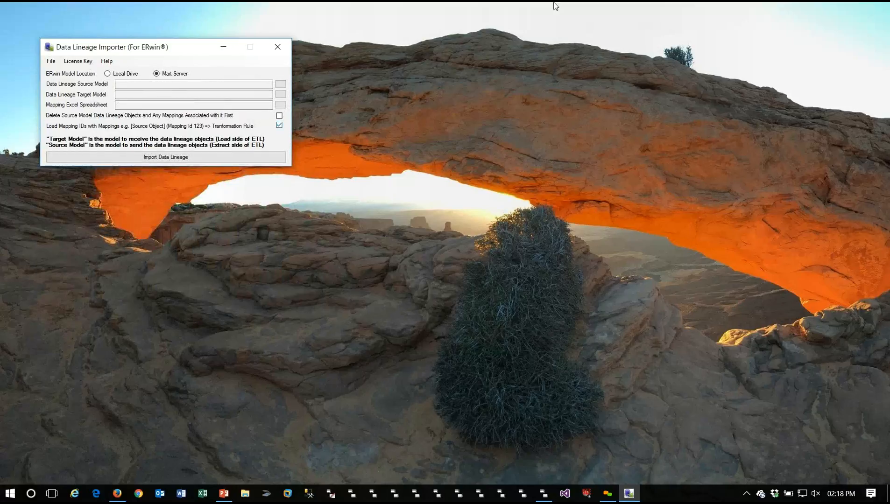
{"action": "left_click", "coordinate": [279, 125]}
{"action": "key", "text": "Return"}
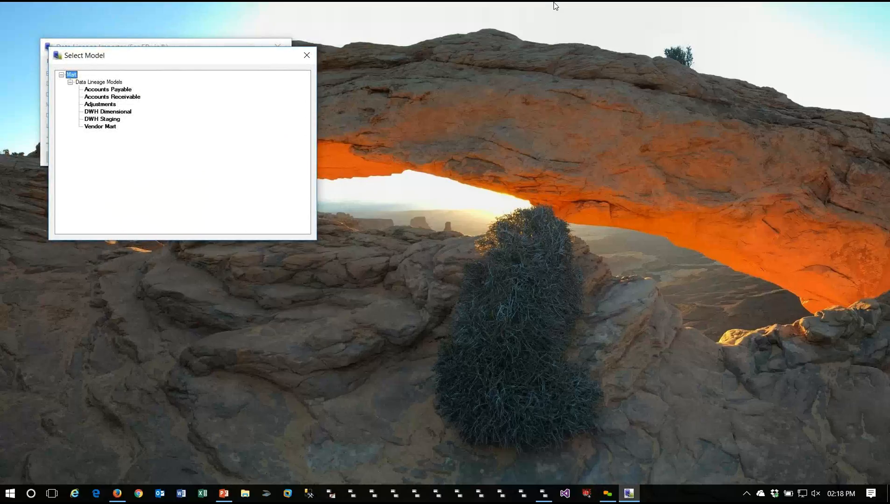
{"action": "key", "text": "Down"}
{"action": "key", "text": "Down"}
{"action": "key", "text": "Down"}
{"action": "key", "text": "Down"}
{"action": "key", "text": "Return"}
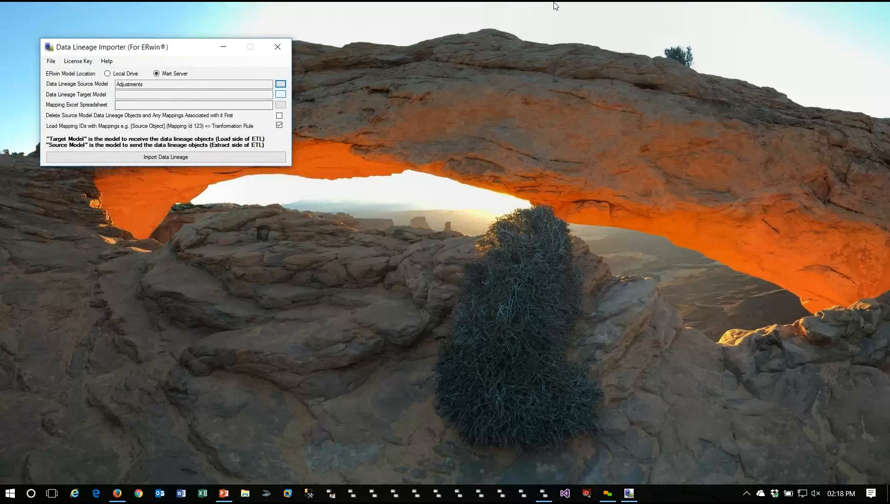
Step: Choose DWH Staging as the data lineage target model for the Adjustments source
{"action": "key", "text": "Down"}
{"action": "key", "text": "Down"}
{"action": "key", "text": "Down"}
{"action": "key", "text": "Down"}
{"action": "key", "text": "Down"}
{"action": "key", "text": "Down"}
{"action": "key", "text": "Return"}
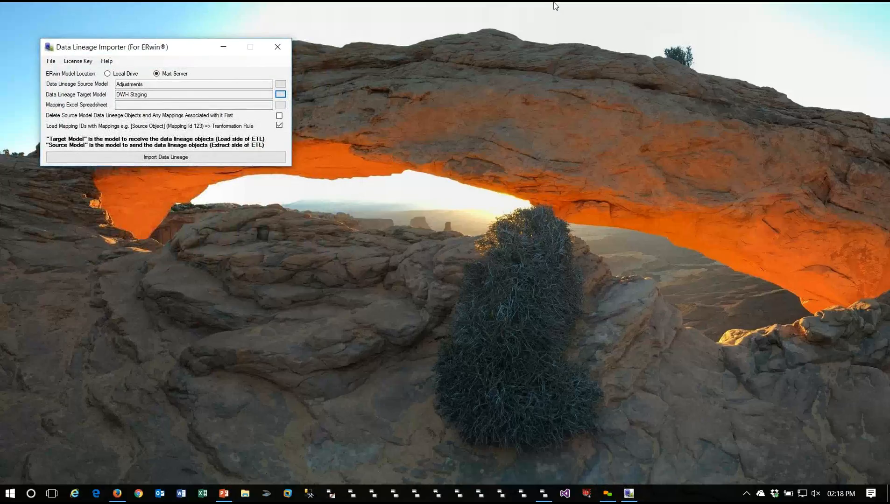
{"action": "key", "text": "Tab"}
{"action": "key", "text": "space"}
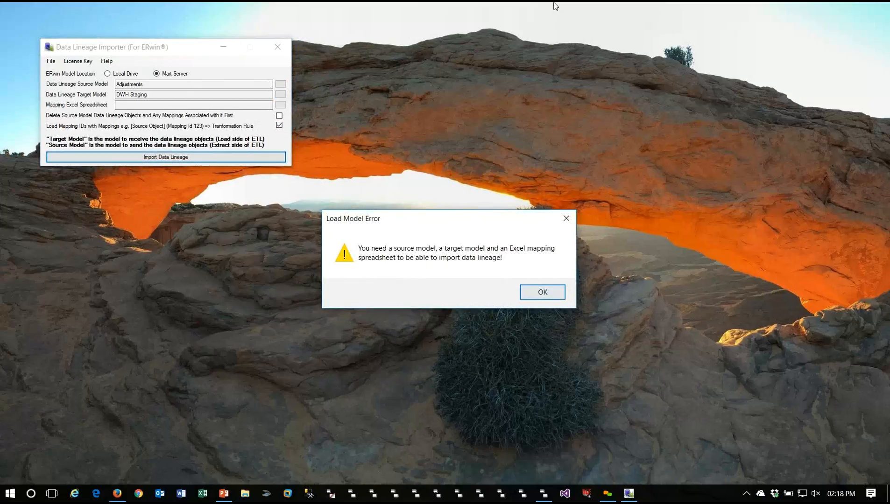
{"action": "key", "text": "Return"}
Step: Choose ETL Mapping - Adjustment to Staging.xlsx as the mapping spreadsheet and import the data lineage
{"action": "key", "text": "shift+Tab"}
{"action": "key", "text": "space"}
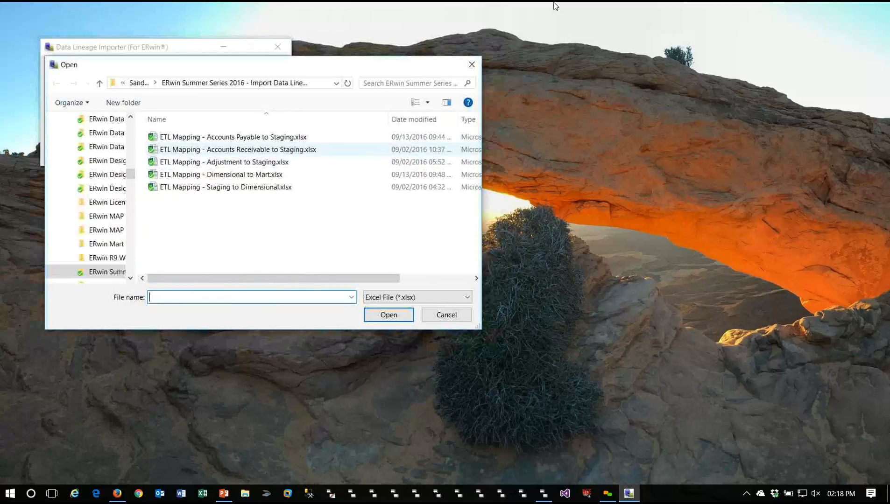
{"action": "key", "text": "space"}
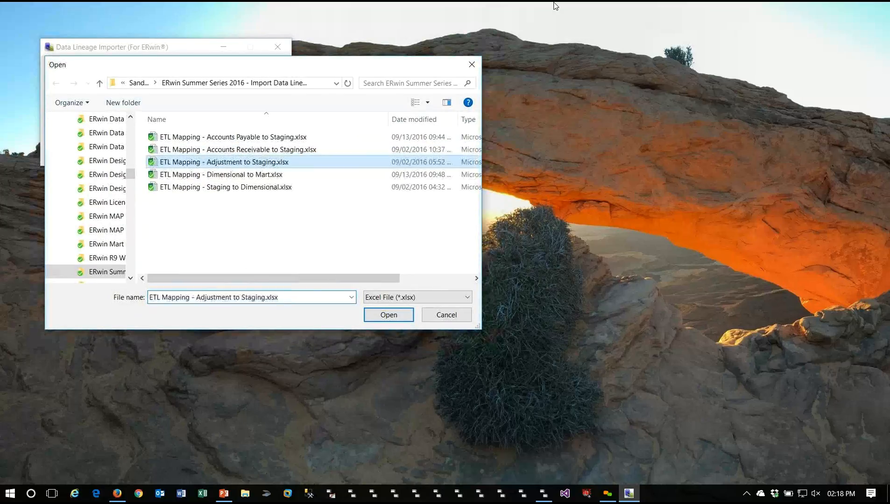
{"action": "key", "text": "Return"}
{"action": "key", "text": "Tab"}
{"action": "key", "text": "space"}
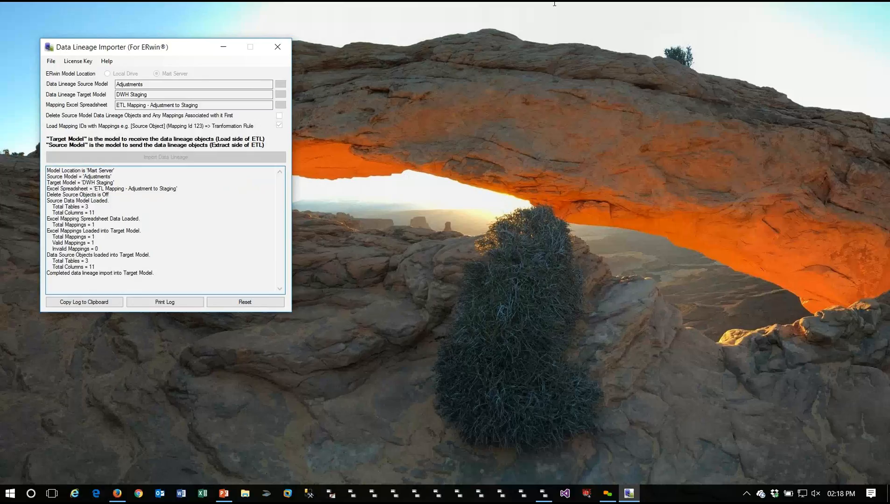
Step: Reset the importer and choose DWH Staging as the data lineage source model
{"action": "key", "text": "Return"}
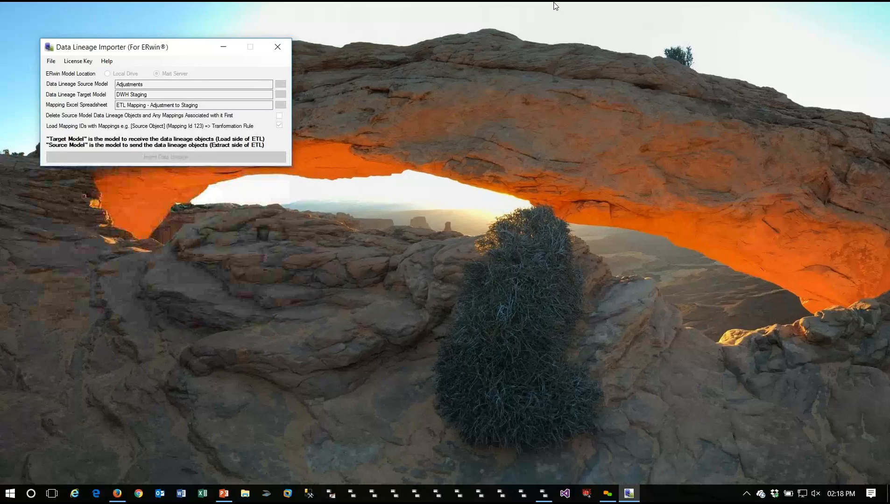
{"action": "key", "text": "space"}
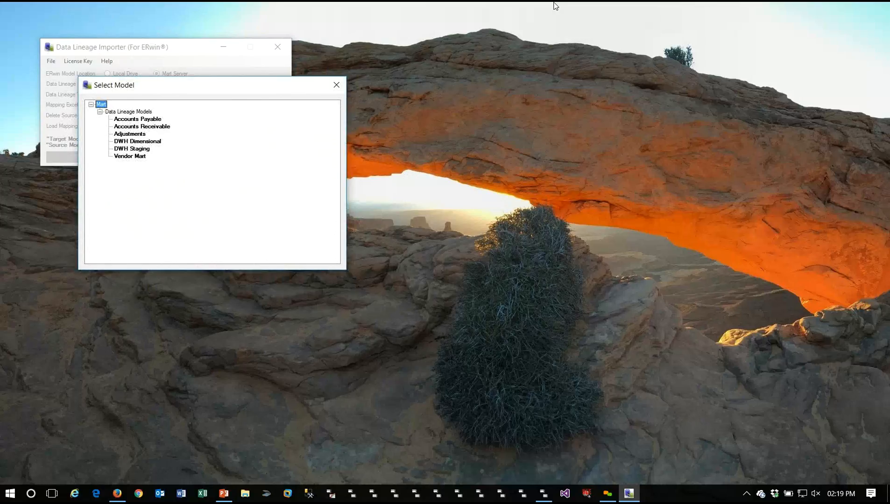
{"action": "key", "text": "Down"}
{"action": "key", "text": "Down"}
{"action": "key", "text": "Down"}
{"action": "key", "text": "Down"}
{"action": "key", "text": "Down"}
{"action": "key", "text": "Down"}
{"action": "key", "text": "Return"}
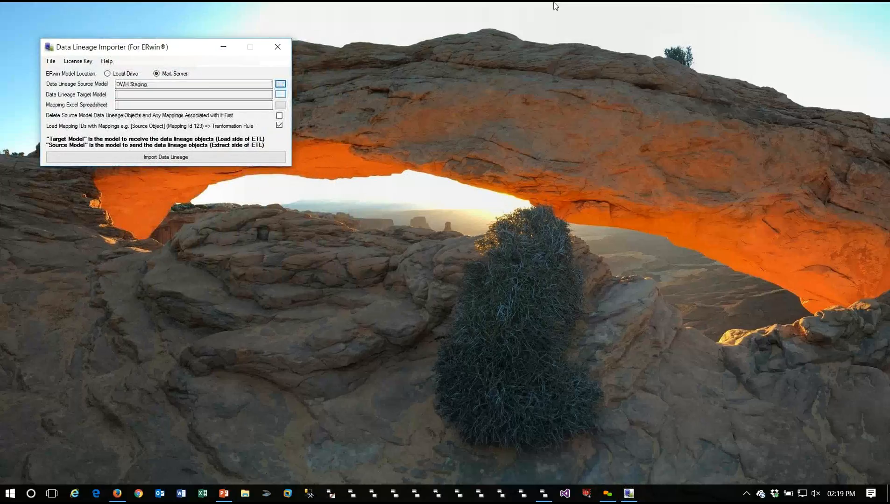
Step: Choose DWH Dimensional as the data lineage target model for the DWH Staging source
{"action": "key", "text": "space"}
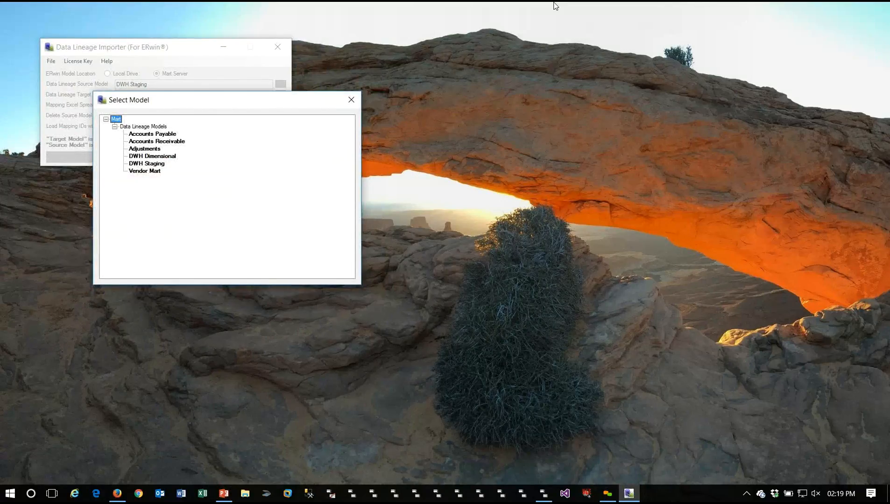
{"action": "key", "text": "Down"}
{"action": "key", "text": "Down"}
{"action": "key", "text": "Down"}
{"action": "key", "text": "Down"}
{"action": "key", "text": "Down"}
{"action": "key", "text": "Return"}
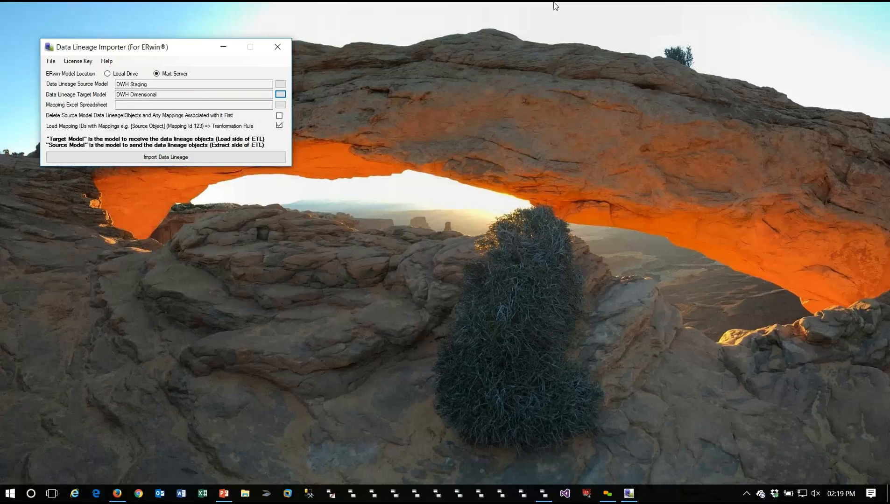
Step: Choose ETL Mapping - Staging to Dimensional.xlsx as the mapping spreadsheet and import the data lineage without loading mapping IDs
{"action": "key", "text": "Tab"}
{"action": "key", "text": "space"}
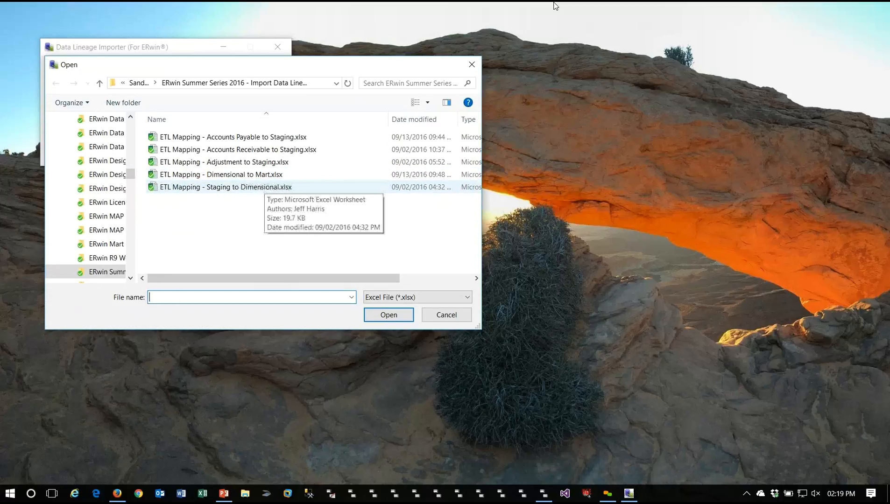
{"action": "left_click", "coordinate": [261, 187]}
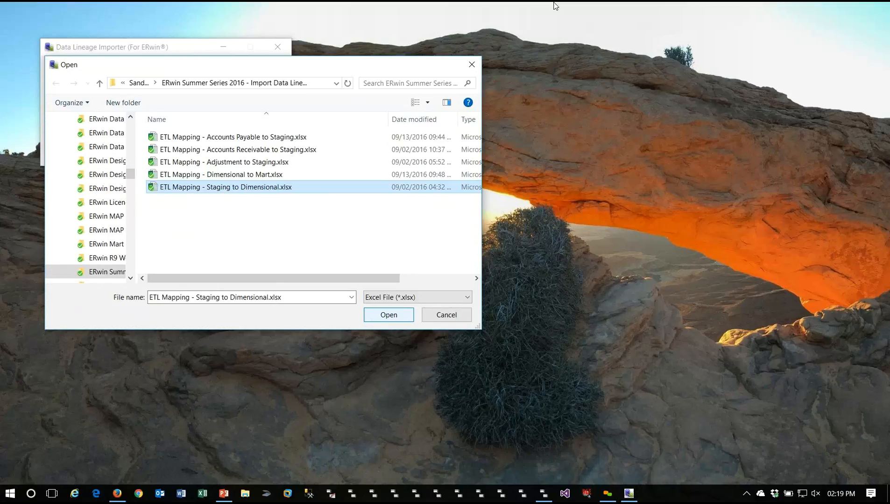
{"action": "key", "text": "Return"}
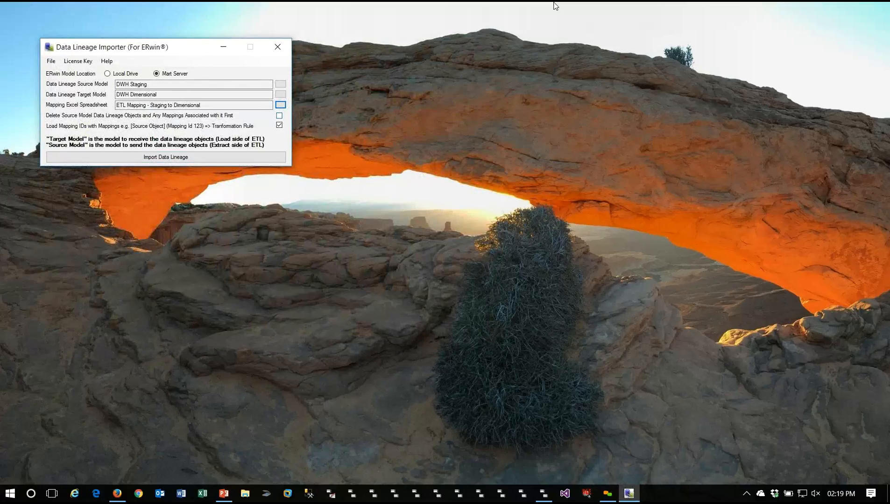
{"action": "left_click", "coordinate": [279, 125]}
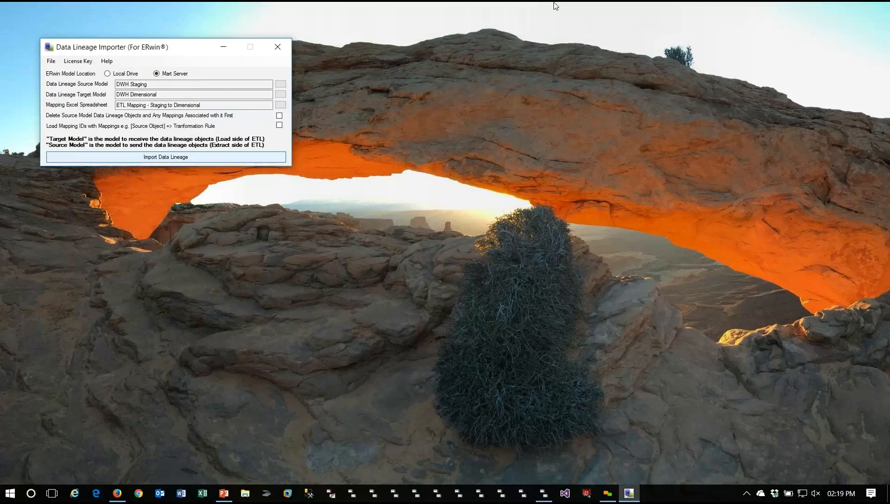
{"action": "left_click", "coordinate": [166, 157]}
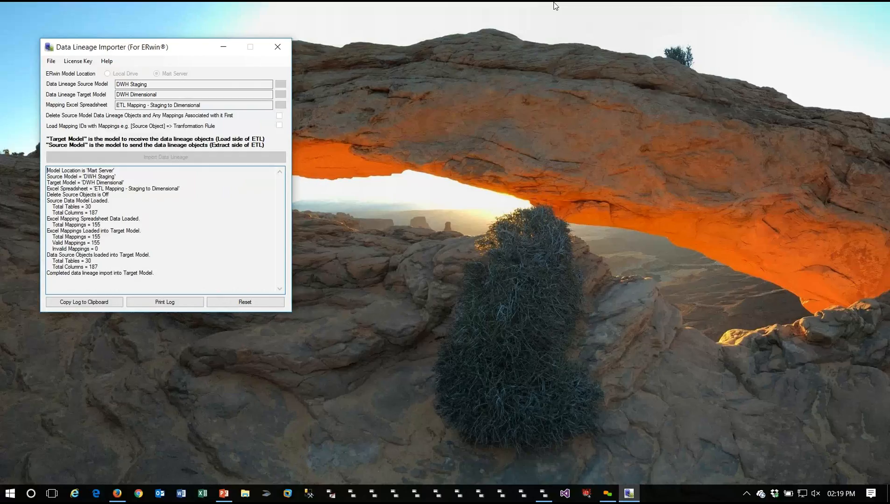
Step: Reset the importer and choose DWH Dimensional as the data lineage source model
{"action": "key", "text": "Return"}
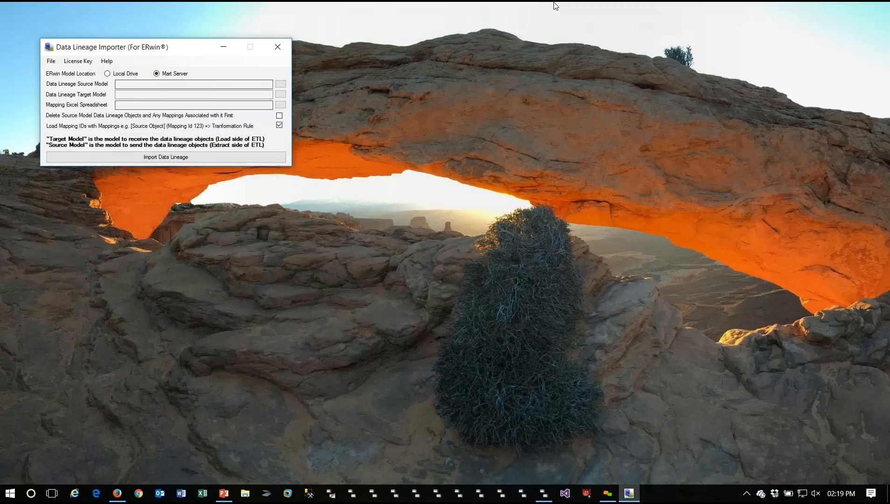
{"action": "key", "text": "Return"}
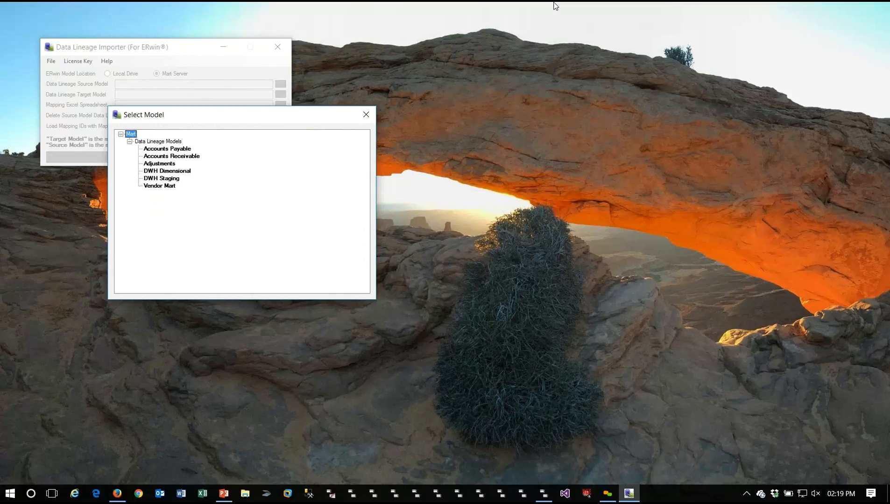
{"action": "key", "text": "Down"}
{"action": "key", "text": "Down"}
{"action": "key", "text": "Down"}
{"action": "key", "text": "Down"}
{"action": "key", "text": "Down"}
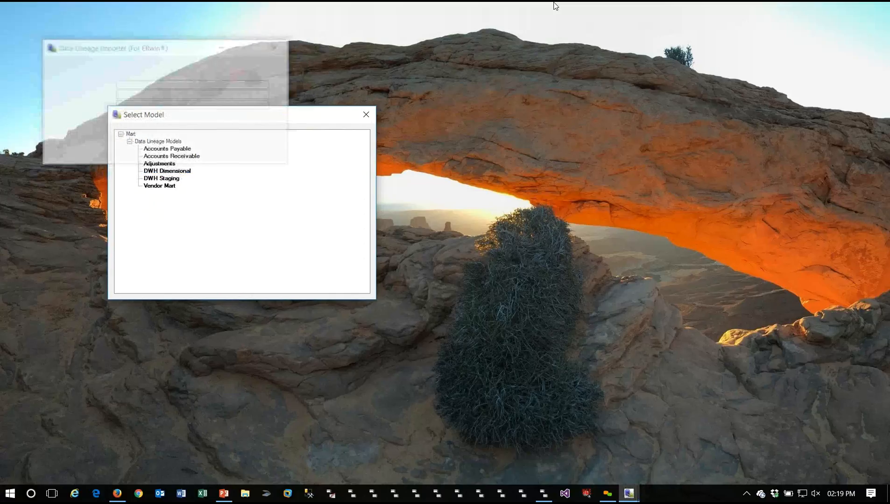
{"action": "key", "text": "Return"}
Step: Choose Vendor Mart as the data lineage target model for the DWH Dimensional source
{"action": "key", "text": "Return"}
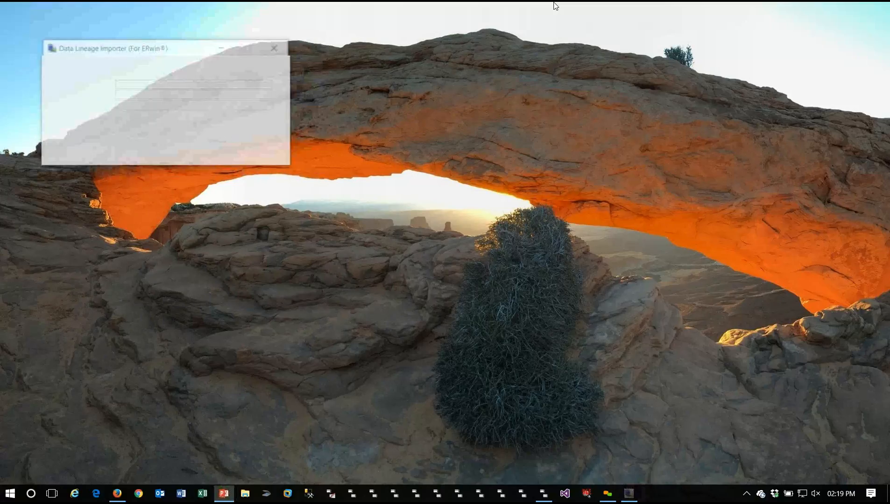
{"action": "key", "text": "Down"}
{"action": "key", "text": "Down"}
{"action": "key", "text": "Down"}
{"action": "key", "text": "Down"}
{"action": "key", "text": "Down"}
{"action": "key", "text": "Down"}
{"action": "key", "text": "Down"}
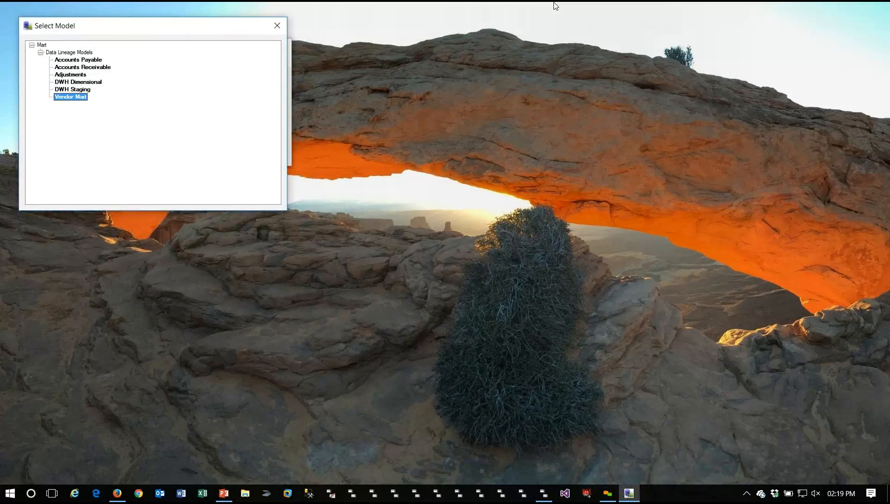
{"action": "key", "text": "Return"}
Step: Choose ETL Mapping - Dimensional to Mart.xlsx as the mapping spreadsheet
{"action": "key", "text": "Tab"}
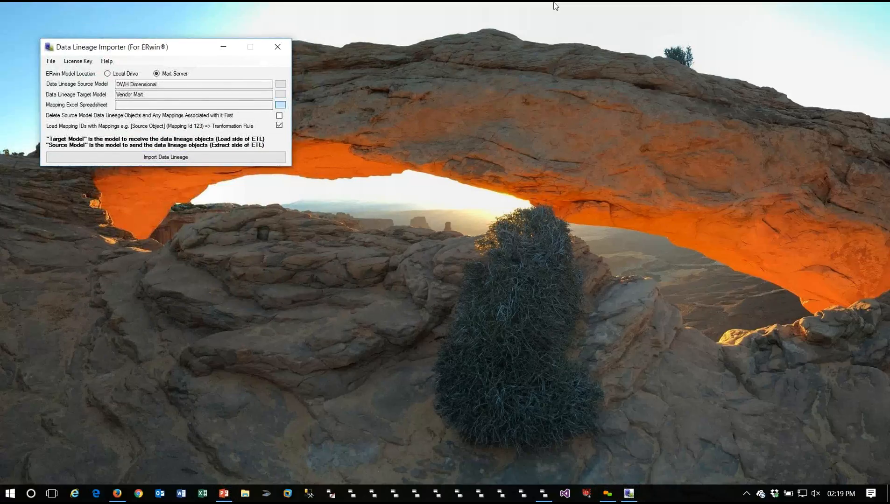
{"action": "key", "text": "Return"}
{"action": "key", "text": "shift+Tab"}
{"action": "key", "text": "Up"}
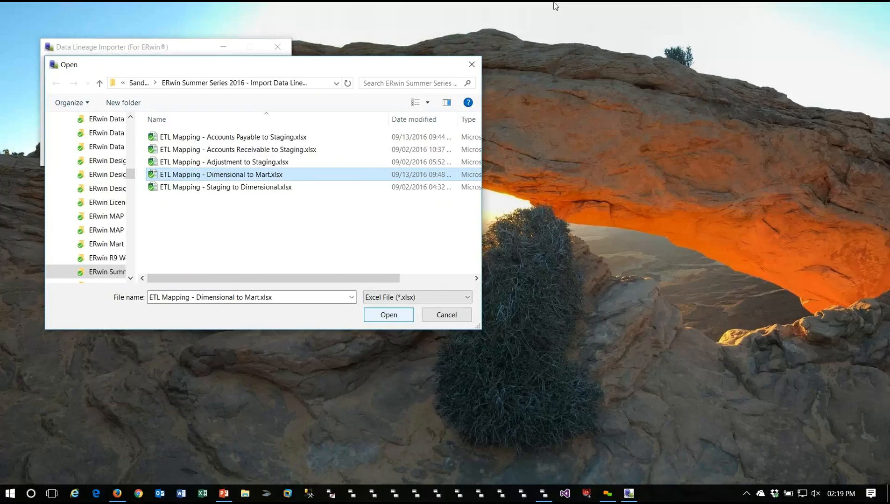
{"action": "key", "text": "Tab"}
{"action": "key", "text": "Return"}
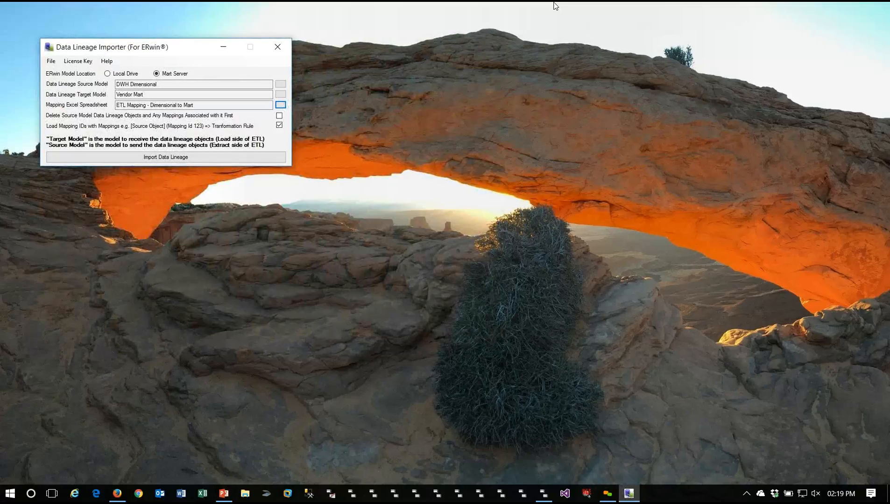
Step: Browse for the mapping spreadsheet again and open ETL Mapping - Dimensional to Mart.xlsx in a maximized Excel window
{"action": "key", "text": "Return"}
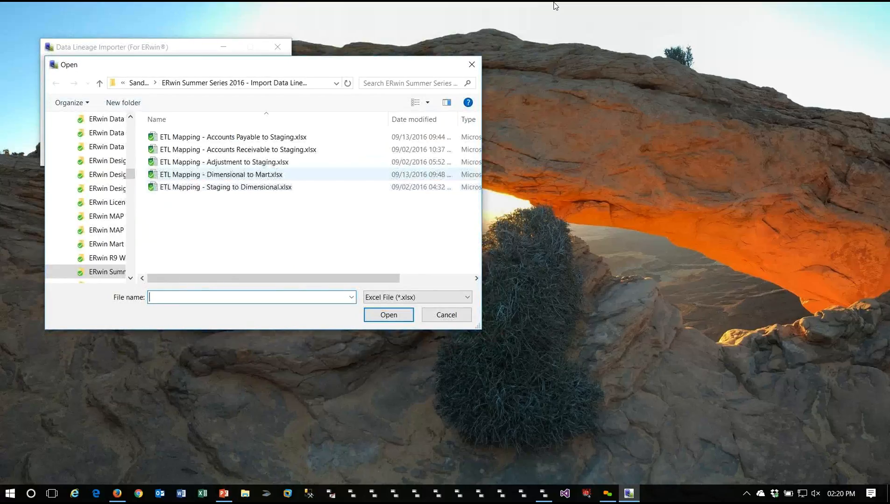
{"action": "key", "text": "shift+Tab"}
{"action": "key", "text": "shift+F10"}
{"action": "key", "text": "Down"}
{"action": "key", "text": "Down"}
{"action": "key", "text": "Return"}
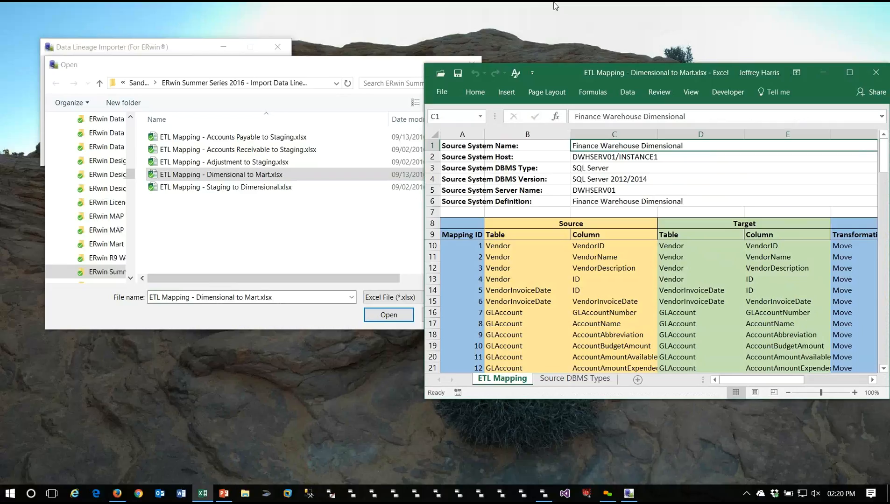
{"action": "key", "text": "super+Up"}
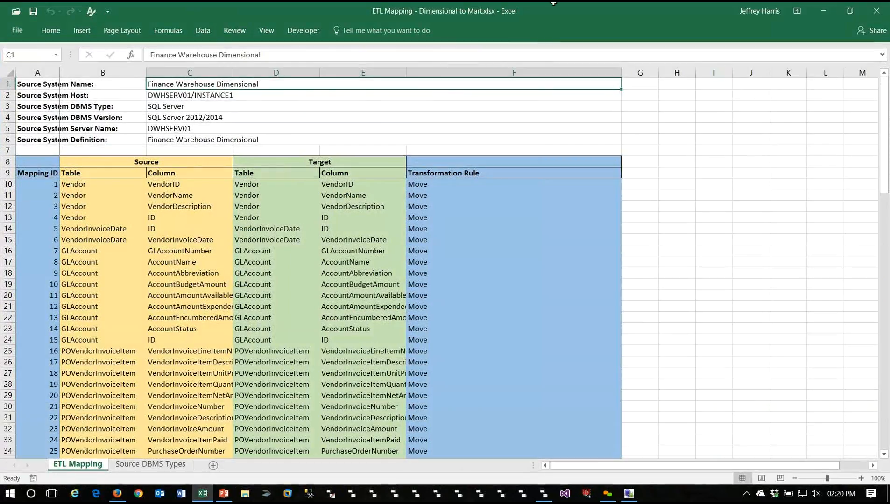
Step: Review the source system name, host, DBMS type, version, server name and definition in the workbook header
{"action": "key", "text": "Down"}
{"action": "key", "text": "Down"}
{"action": "key", "text": "Down"}
{"action": "key", "text": "Down"}
{"action": "key", "text": "Down"}
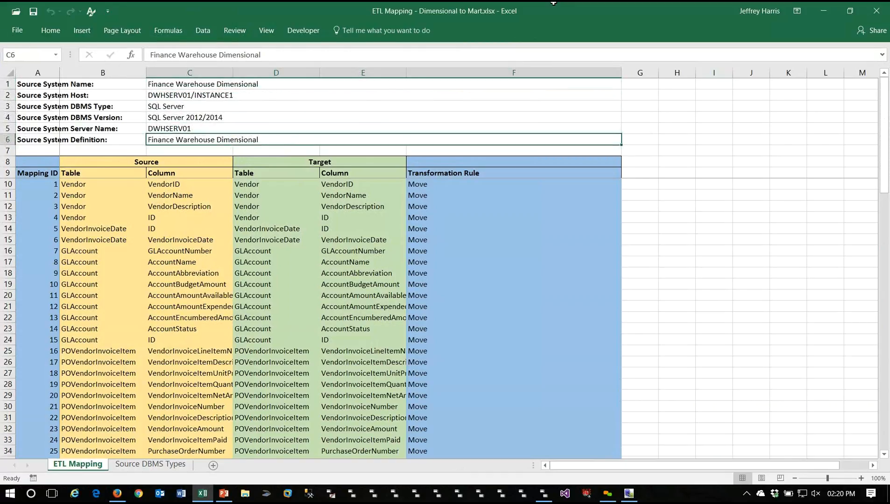
{"action": "key", "text": "Down"}
{"action": "key", "text": "Down"}
{"action": "key", "text": "Down"}
{"action": "key", "text": "Down"}
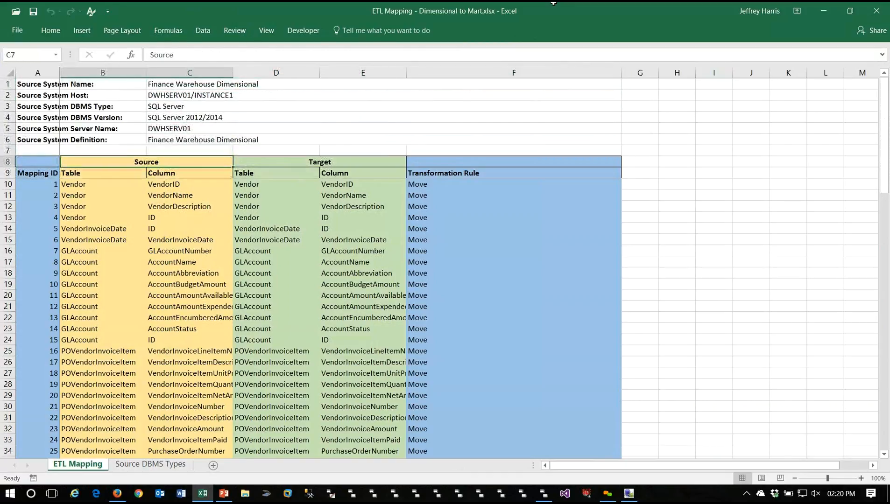
Step: Examine the source-to-target table and column mappings and their mapping IDs on the ETL Mapping sheet
{"action": "key", "text": "Down"}
{"action": "key", "text": "Down"}
{"action": "key", "text": "Down"}
{"action": "key", "text": "Down"}
{"action": "key", "text": "Down"}
{"action": "key", "text": "Down"}
{"action": "key", "text": "Down"}
{"action": "key", "text": "Down"}
{"action": "key", "text": "Down"}
{"action": "key", "text": "Down"}
{"action": "key", "text": "Down"}
{"action": "key", "text": "Down"}
{"action": "key", "text": "Down"}
{"action": "key", "text": "Down"}
{"action": "key", "text": "Down"}
{"action": "key", "text": "Down"}
{"action": "key", "text": "Down"}
{"action": "key", "text": "Down"}
{"action": "key", "text": "Down"}
{"action": "key", "text": "Down"}
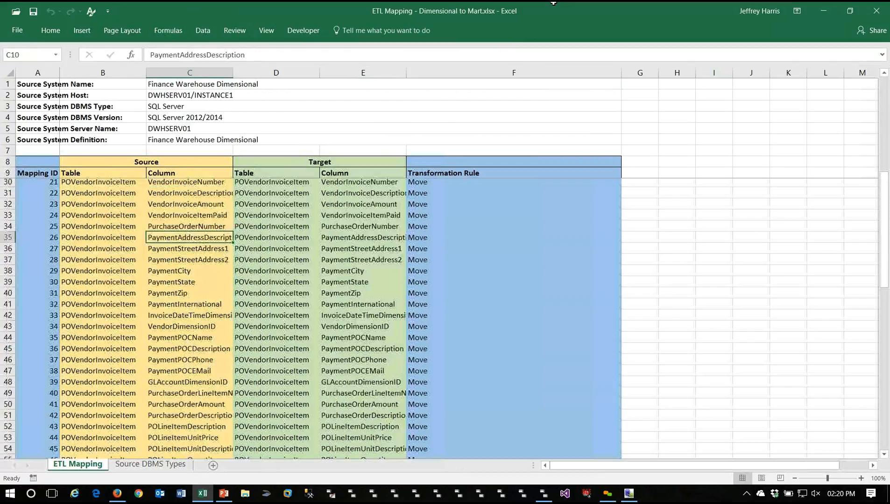
{"action": "key", "text": "Up"}
{"action": "key", "text": "Up"}
{"action": "key", "text": "Up"}
{"action": "key", "text": "Up"}
{"action": "key", "text": "Up"}
{"action": "key", "text": "Up"}
{"action": "key", "text": "Up"}
{"action": "key", "text": "Up"}
{"action": "key", "text": "Up"}
{"action": "key", "text": "Up"}
{"action": "key", "text": "Up"}
{"action": "key", "text": "Up"}
{"action": "key", "text": "Up"}
{"action": "key", "text": "Up"}
{"action": "key", "text": "Up"}
{"action": "key", "text": "Up"}
{"action": "key", "text": "Up"}
{"action": "key", "text": "Up"}
{"action": "key", "text": "Up"}
{"action": "key", "text": "Up"}
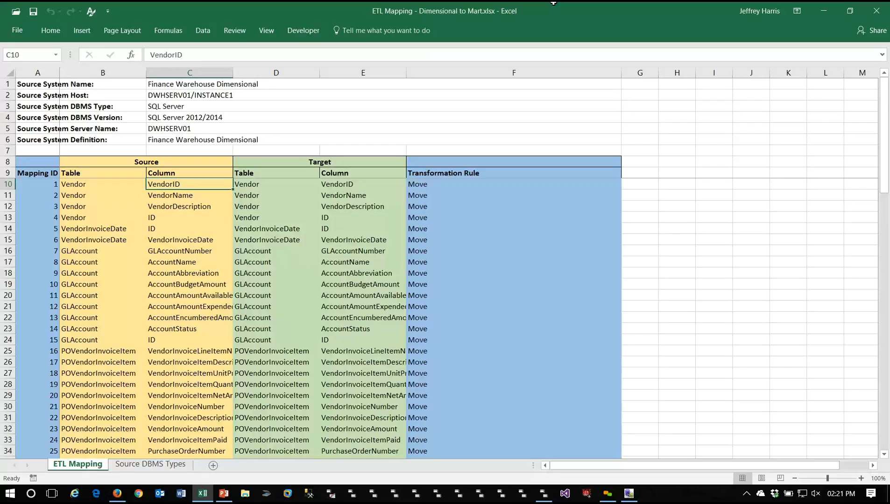
{"action": "key", "text": "Left"}
{"action": "key", "text": "Left"}
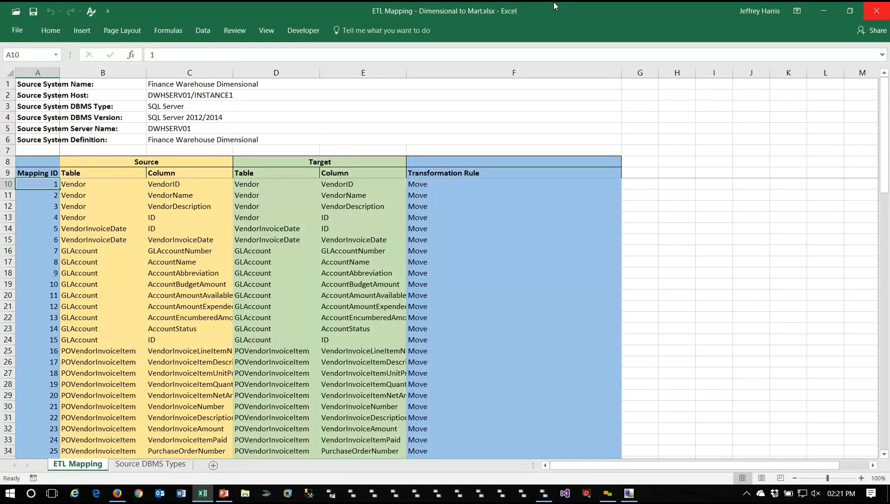
Step: Close the workbook, then import the DWH Dimensional to Vendor Mart lineage using ETL Mapping - Dimensional to Mart.xlsx
{"action": "key", "text": "alt+F4"}
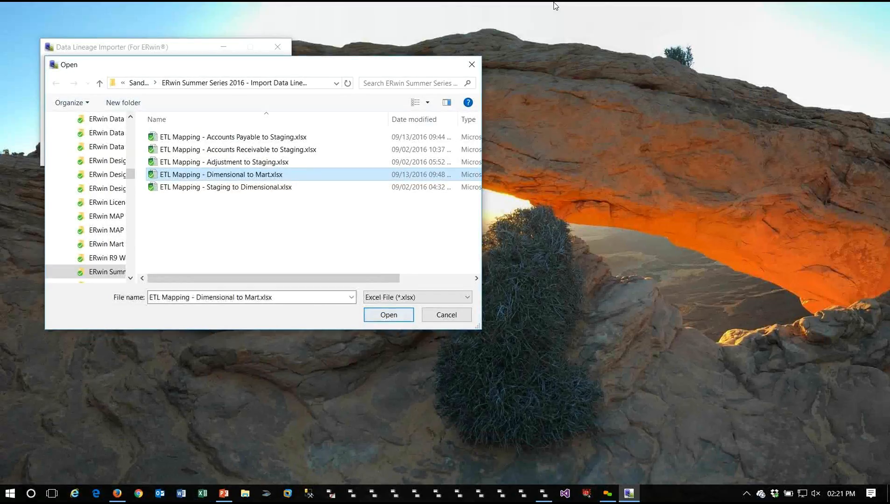
{"action": "key", "text": "Return"}
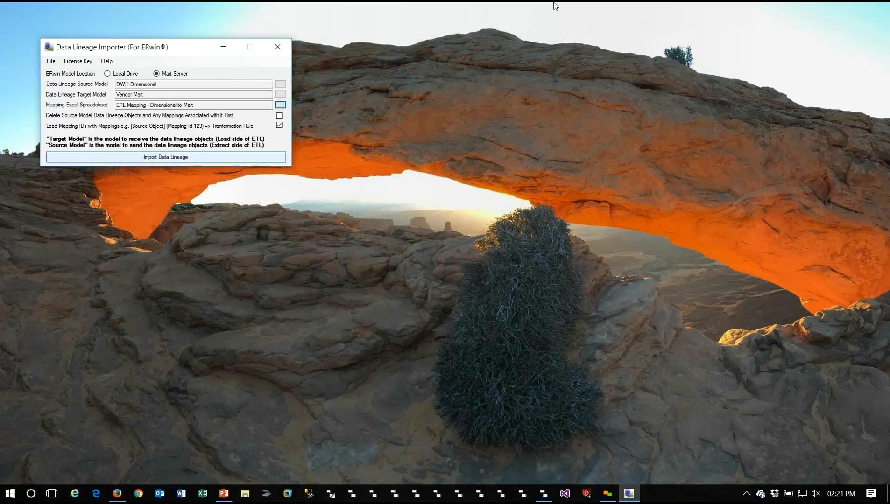
{"action": "key", "text": "Return"}
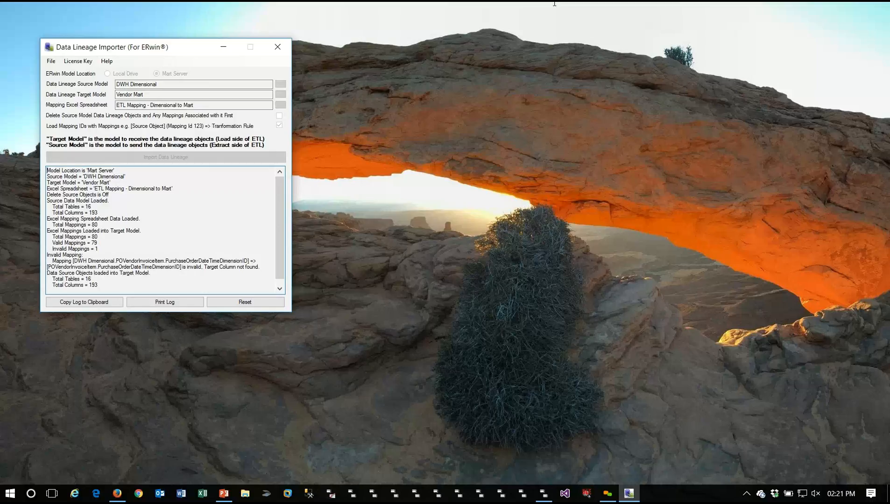
Step: Highlight the total, valid and invalid mapping lines in the import log to check the mapping results
{"action": "key", "text": "shift+Down"}
{"action": "key", "text": "shift+Down"}
{"action": "key", "text": "shift+End"}
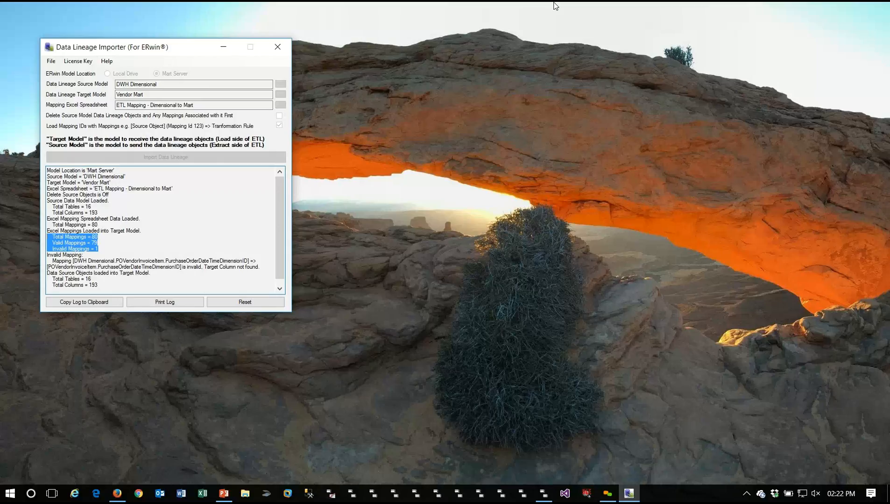
{"action": "left_click", "coordinate": [75, 248]}
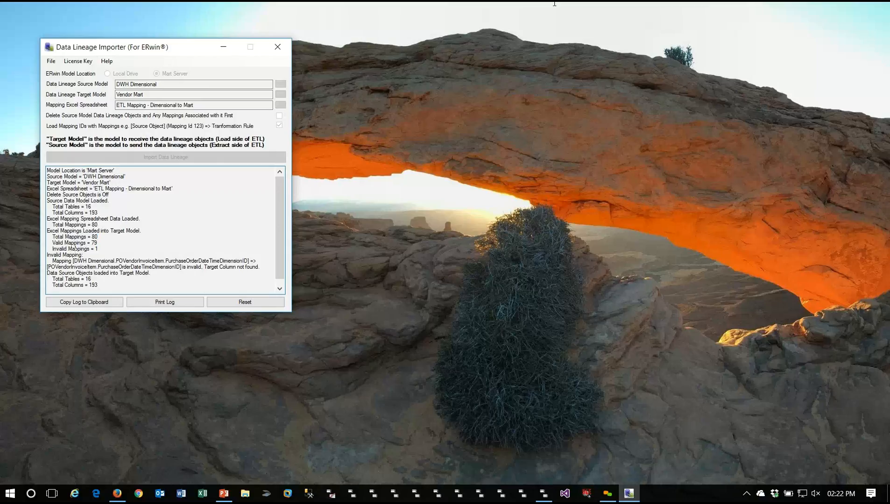
Step: Highlight the invalid mapping entry in the import log, including its PurchaseOrderDateTimeDimensionID target column and the reason given
{"action": "left_click_drag", "start_coordinate": [47, 255], "coordinate": [259, 267]}
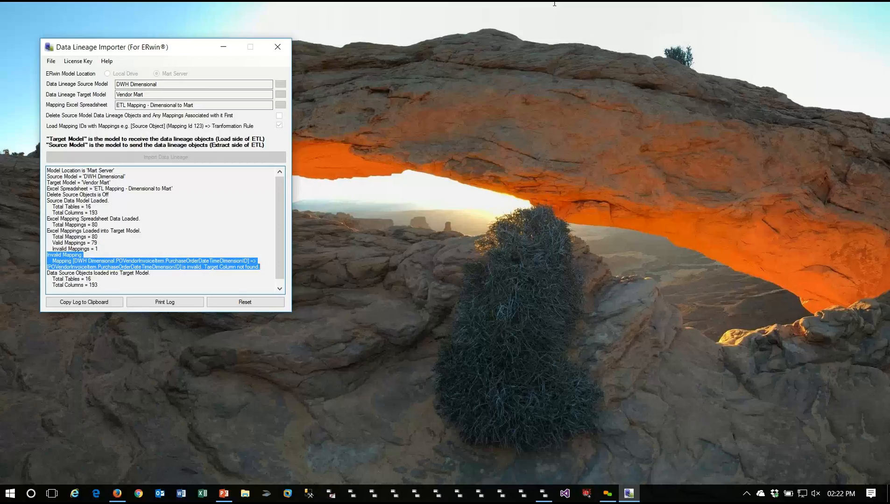
{"action": "left_click_drag", "start_coordinate": [51, 267], "coordinate": [180, 266]}
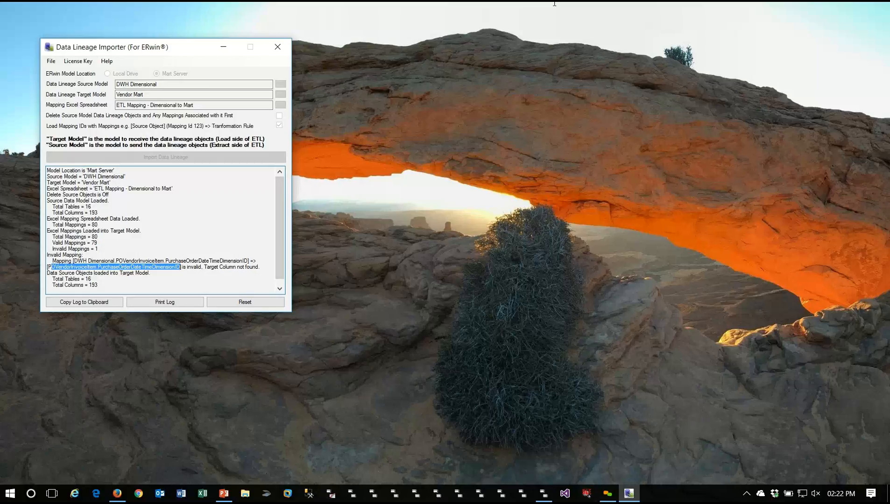
{"action": "left_click_drag", "start_coordinate": [203, 266], "coordinate": [258, 267]}
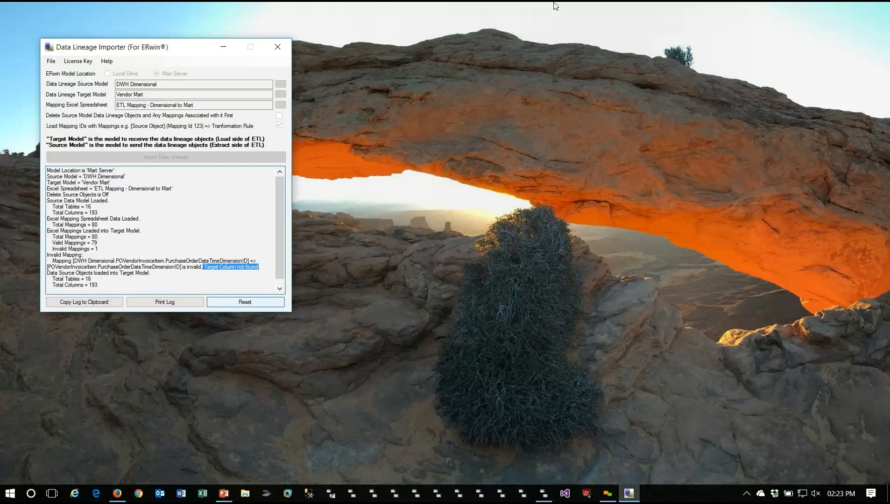
Step: Reset the importer, enable deleting source model lineage objects and mappings first, and choose DWH Dimensional as the source model
{"action": "key", "text": "Return"}
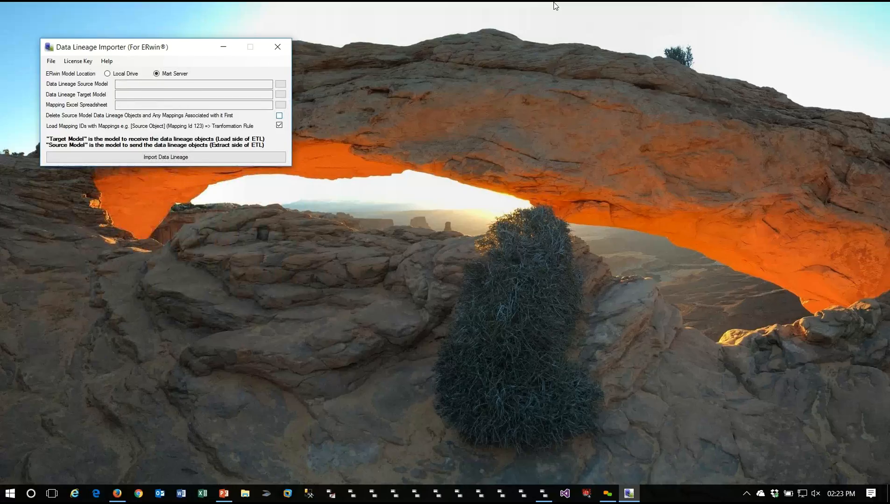
{"action": "key", "text": "space"}
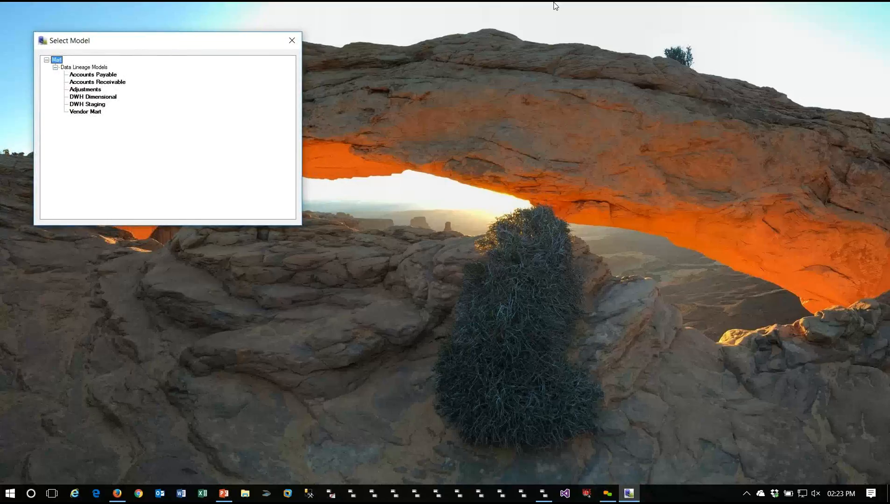
{"action": "key", "text": "Down"}
{"action": "key", "text": "Down"}
{"action": "key", "text": "Down"}
{"action": "key", "text": "Down"}
{"action": "key", "text": "Down"}
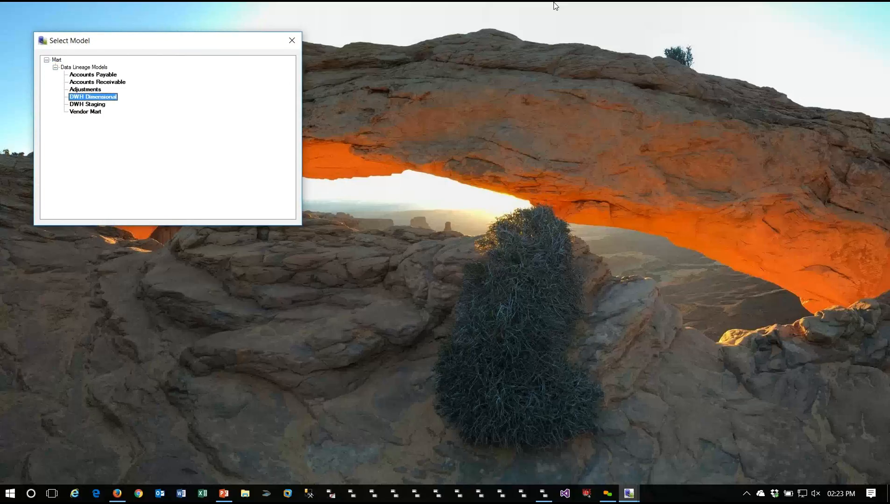
{"action": "key", "text": "Return"}
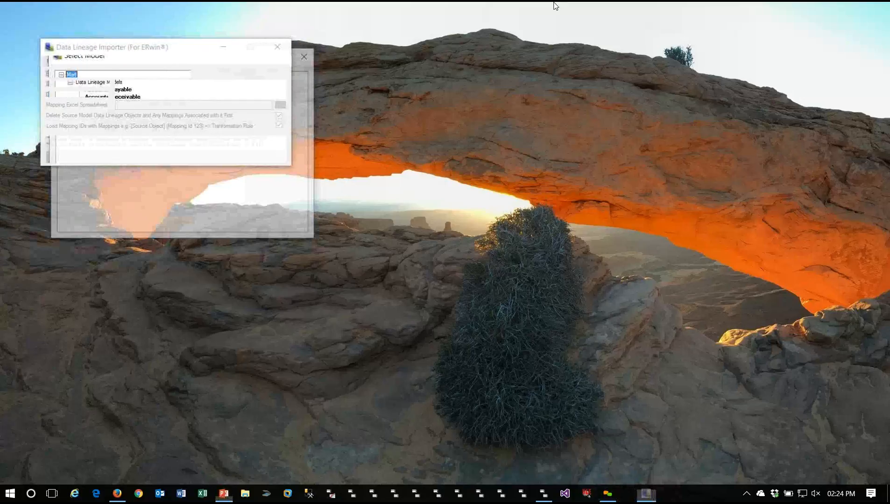
Step: Choose Vendor Mart as the target model and ETL Mapping - Dimensional to Mart.xlsx as the mapping spreadsheet
{"action": "key", "text": "Down"}
{"action": "key", "text": "Down"}
{"action": "key", "text": "Down"}
{"action": "key", "text": "Down"}
{"action": "key", "text": "Down"}
{"action": "key", "text": "Down"}
{"action": "key", "text": "Down"}
{"action": "key", "text": "Return"}
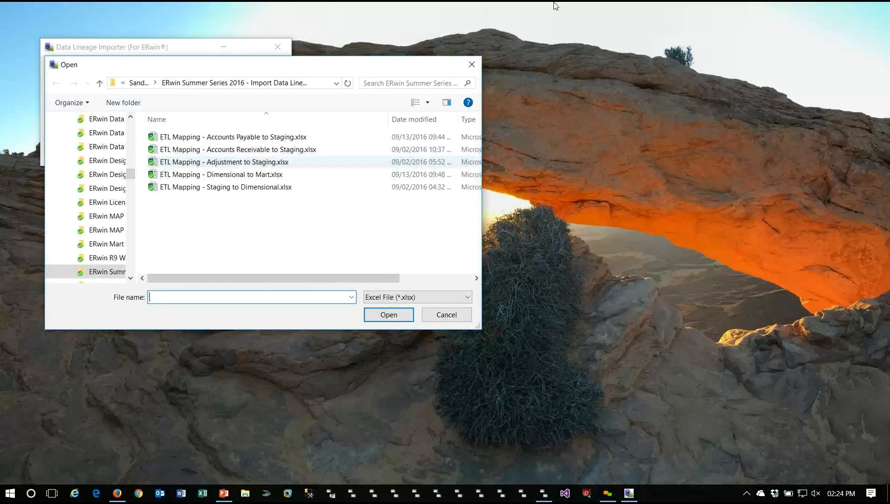
{"action": "key", "text": "Down"}
{"action": "key", "text": "Return"}
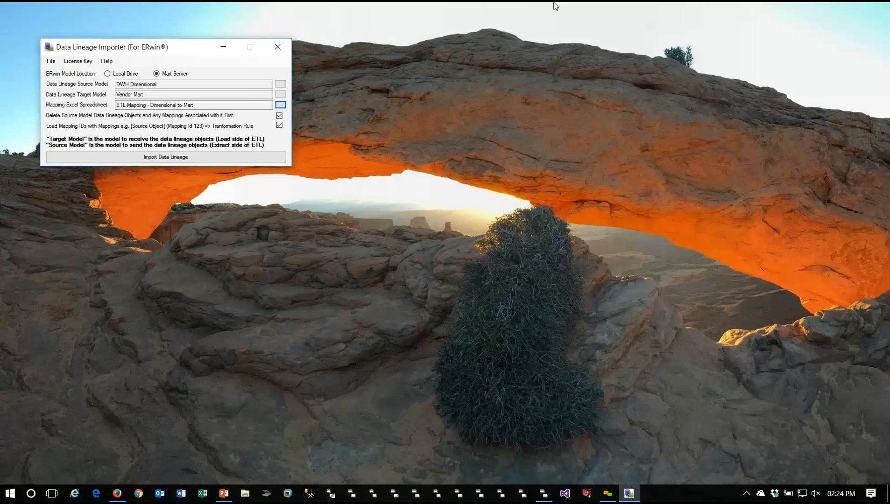
Step: Import the DWH Dimensional to Vendor Mart lineage again, then reset the importer form
{"action": "key", "text": "Tab"}
{"action": "key", "text": "Return"}
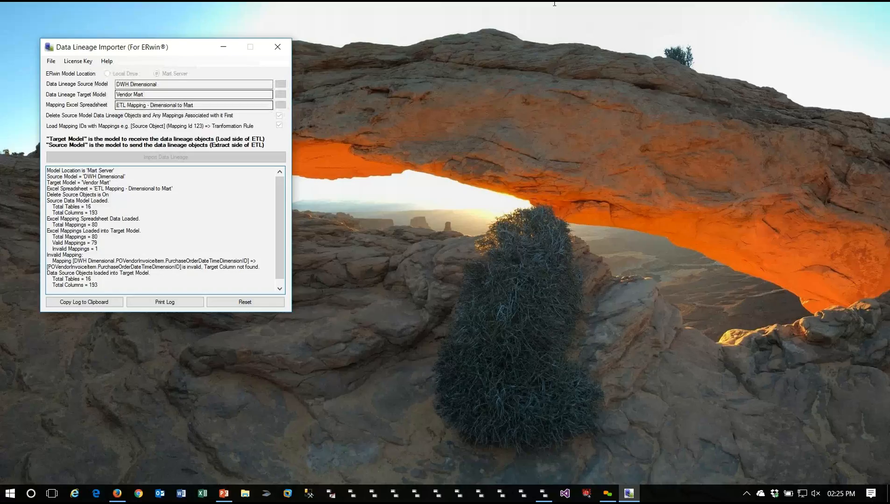
{"action": "key", "text": "Return"}
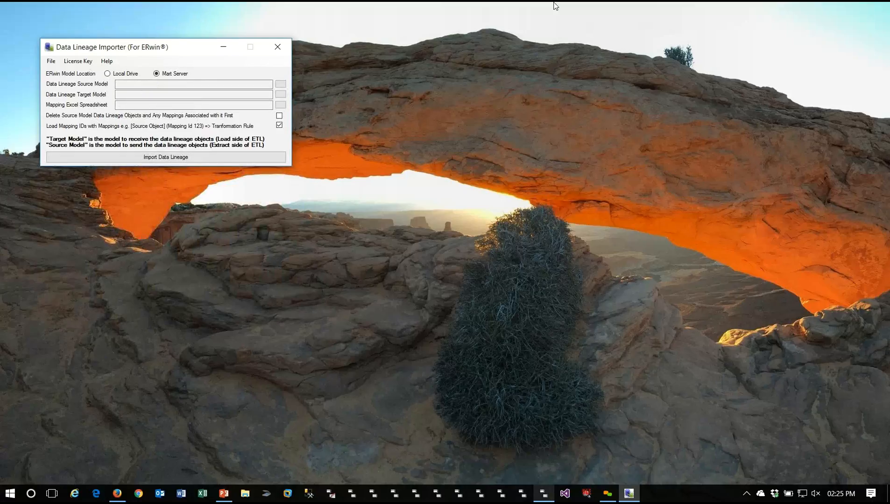
Step: Switch to CA ERwin DM, connect to the Mart with Windows Authentication and open the Catalog Manager
{"action": "left_click", "coordinate": [543, 493]}
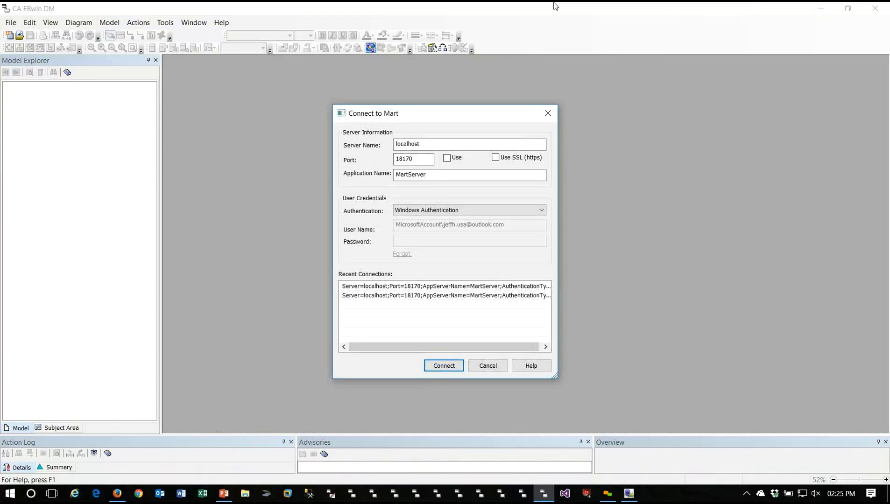
{"action": "key", "text": "Return"}
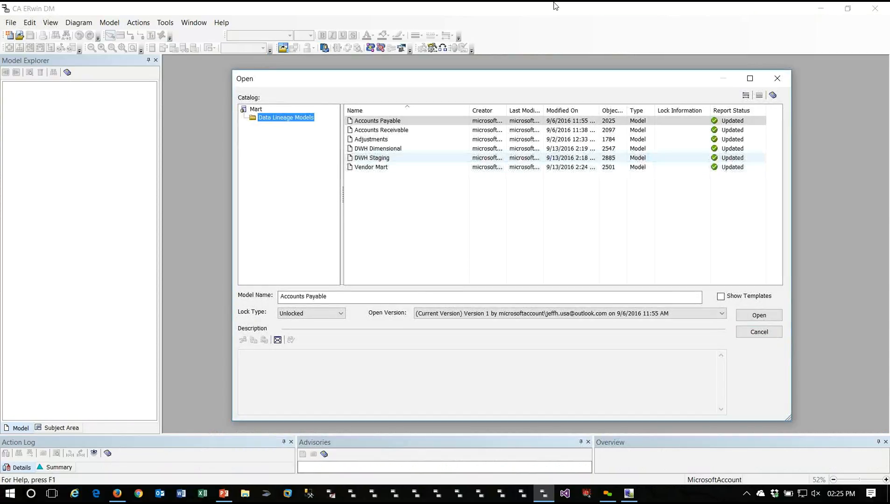
{"action": "left_click", "coordinate": [371, 158]}
{"action": "left_click", "coordinate": [759, 332]}
{"action": "left_click", "coordinate": [325, 47]}
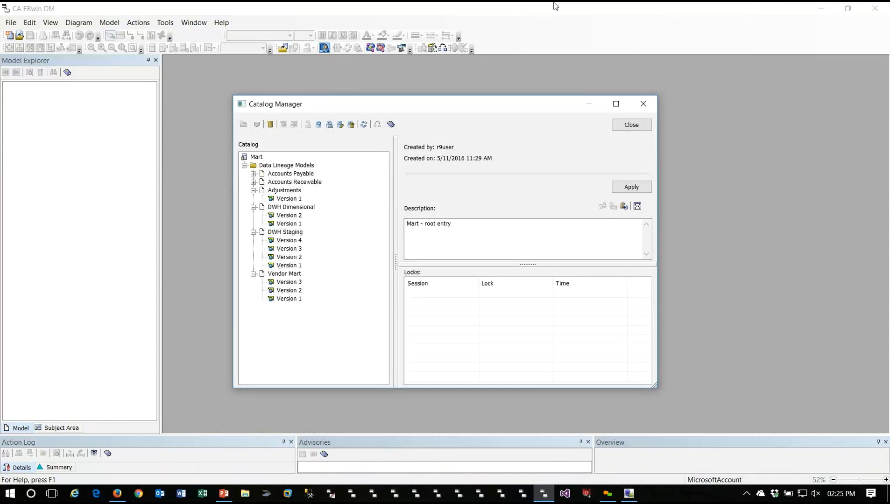
Step: Review the creation dates of the DWH Staging model versions in the catalog
{"action": "key", "text": "Down"}
{"action": "key", "text": "Down"}
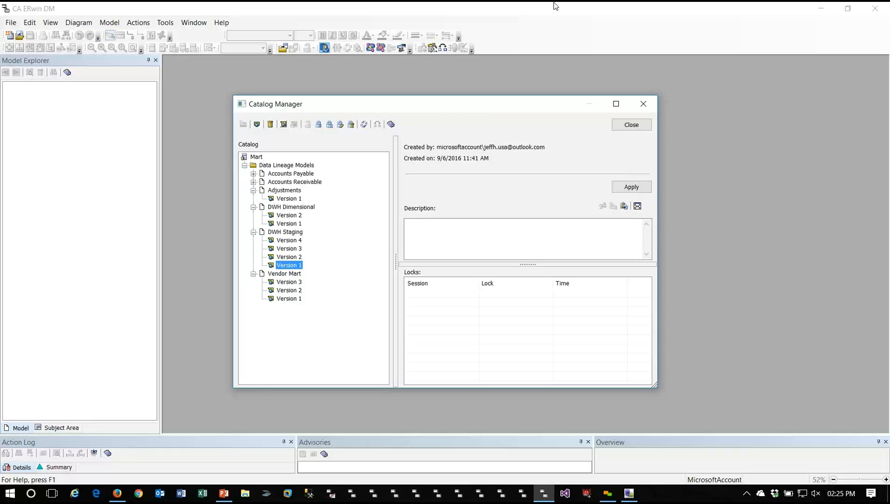
{"action": "key", "text": "Up"}
{"action": "key", "text": "Up"}
{"action": "key", "text": "Up"}
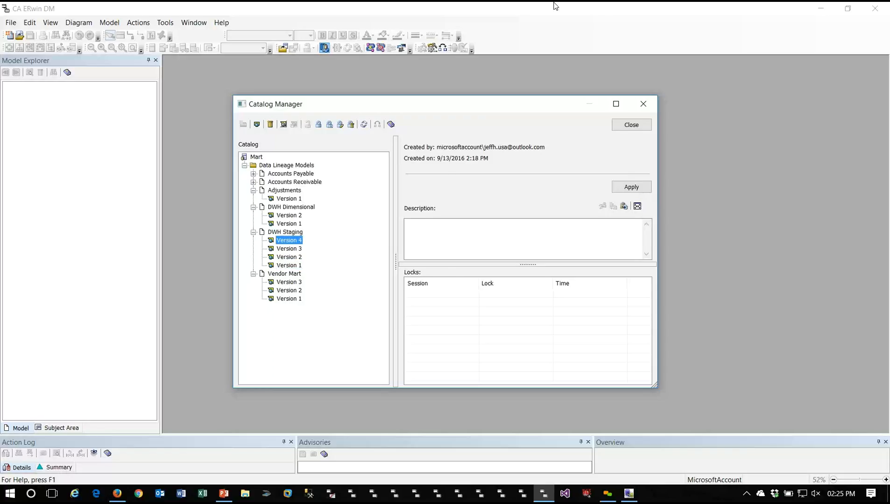
{"action": "key", "text": "Down"}
{"action": "key", "text": "Down"}
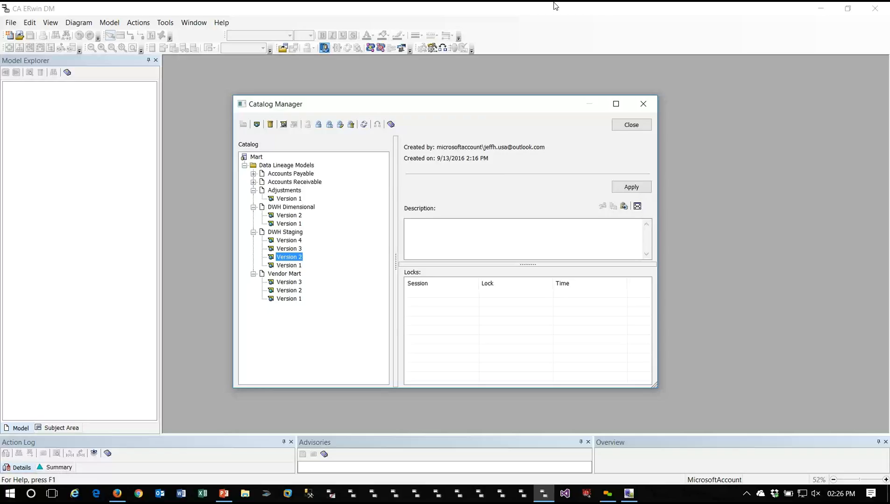
Step: Review the creation dates of the DWH Dimensional and Vendor Mart versions, then close the Catalog Manager
{"action": "key", "text": "Up"}
{"action": "key", "text": "Up"}
{"action": "key", "text": "Up"}
{"action": "key", "text": "Up"}
{"action": "key", "text": "Up"}
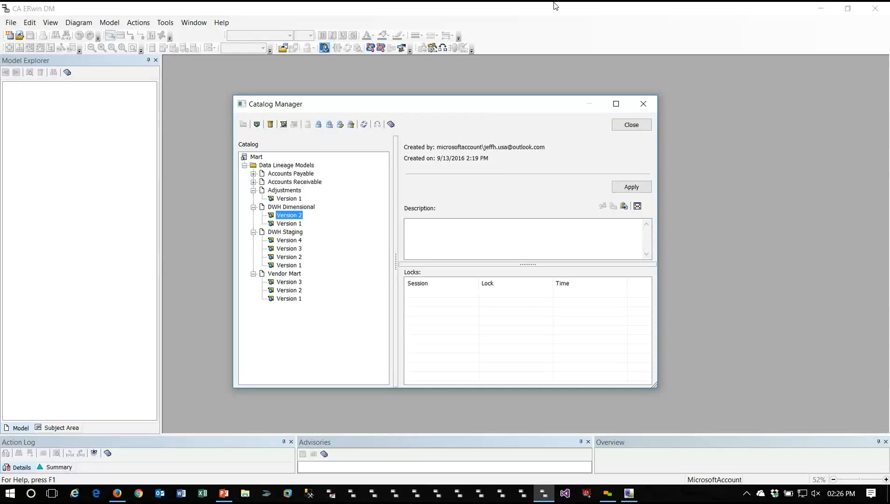
{"action": "left_click", "coordinate": [289, 290]}
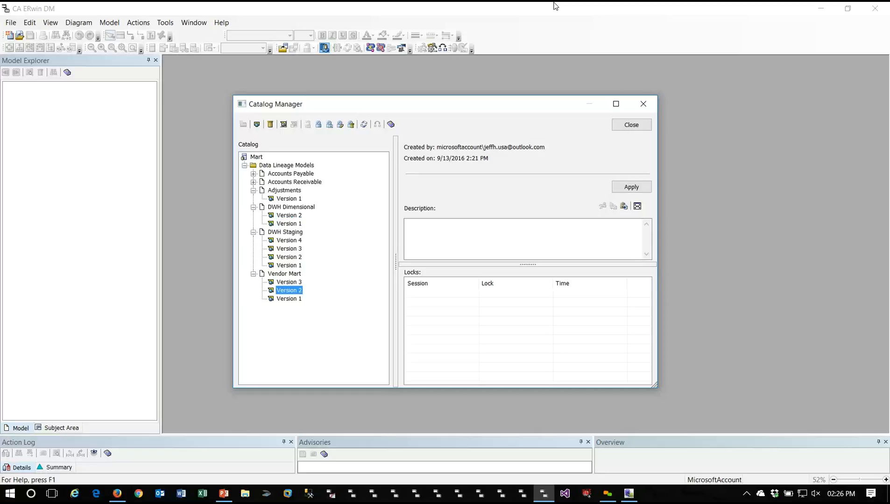
{"action": "key", "text": "Up"}
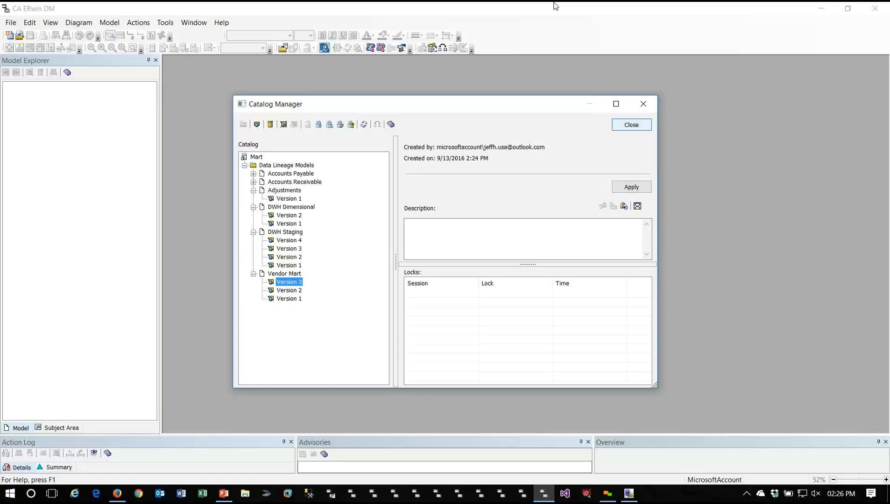
{"action": "left_click", "coordinate": [631, 124]}
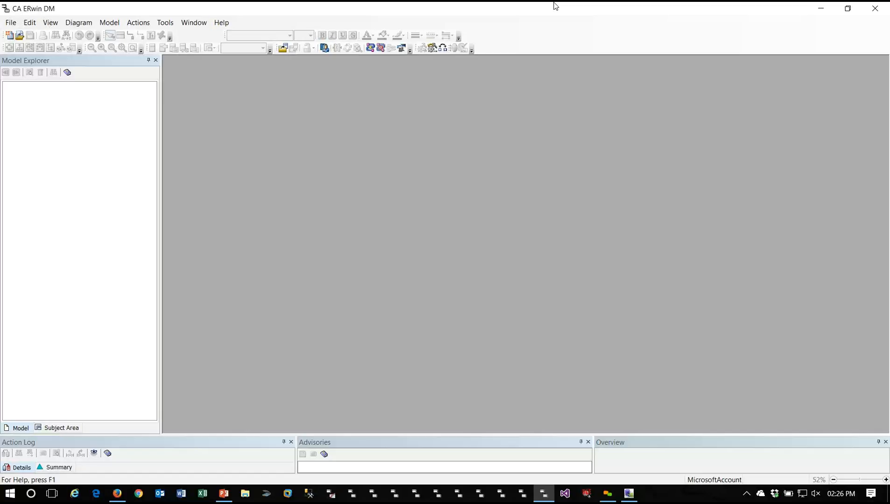
Step: Open the DWH Staging model from the Data Lineage Models folder of the Mart
{"action": "left_click", "coordinate": [283, 48]}
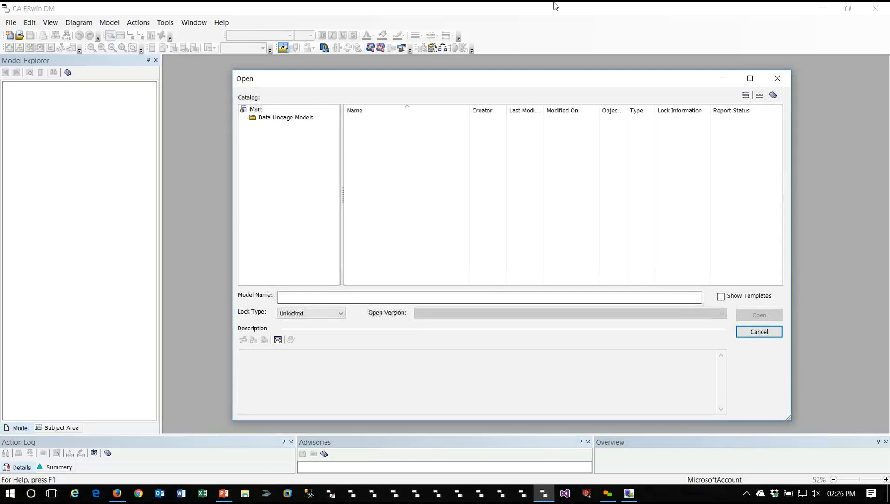
{"action": "left_click", "coordinate": [285, 117]}
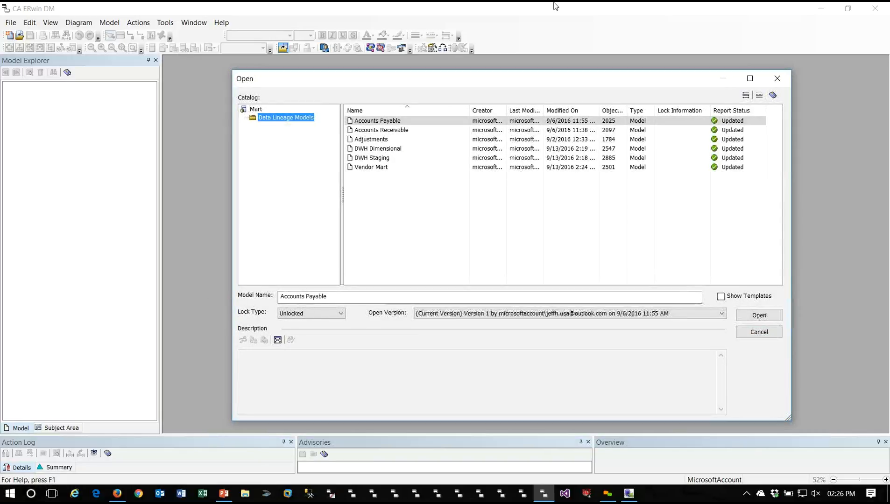
{"action": "left_click", "coordinate": [371, 158]}
{"action": "key", "text": "Return"}
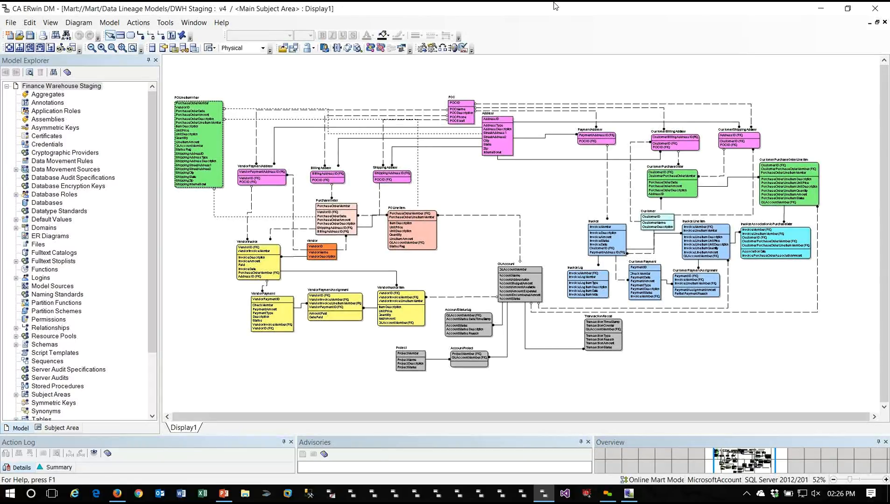
Step: Check the Data Movement modeling feature in the Finance Warehouse Staging model properties, then close them
{"action": "left_click", "coordinate": [109, 23]}
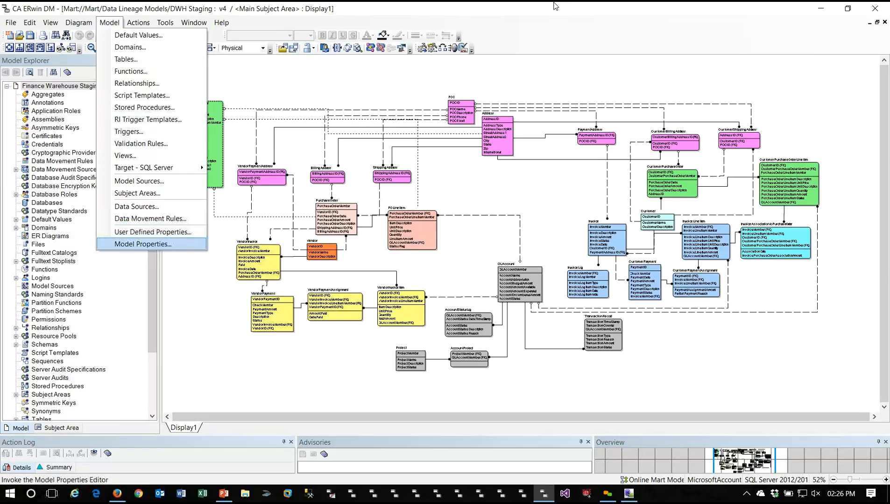
{"action": "left_click", "coordinate": [143, 244]}
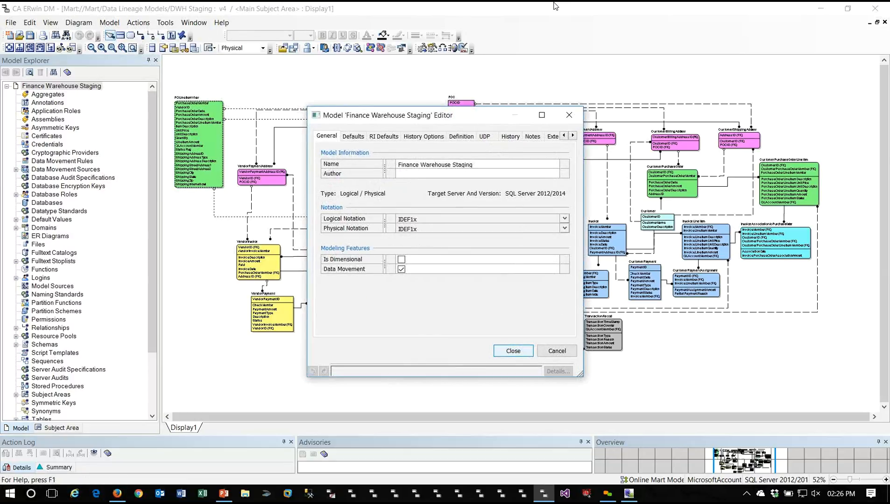
{"action": "key", "text": "Return"}
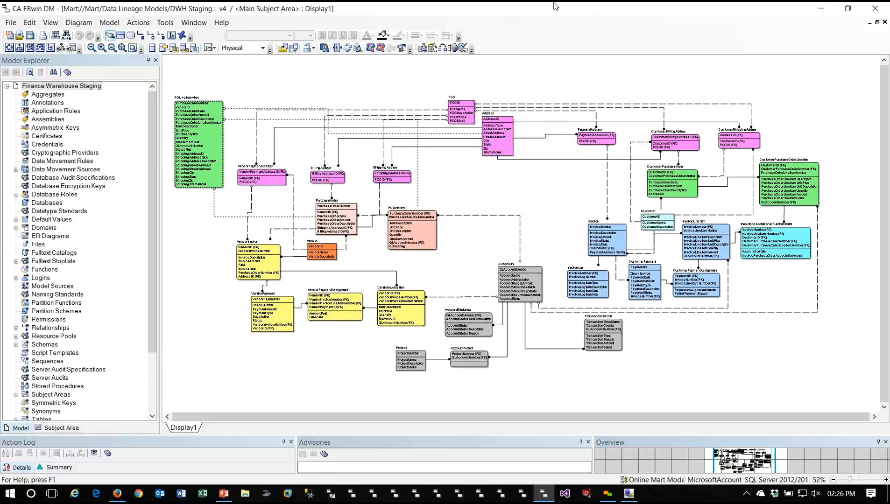
Step: Expand the model's Data Movement Sources and go through Accounts Payable, Accounts Receivable and Adjustments
{"action": "left_click", "coordinate": [62, 86]}
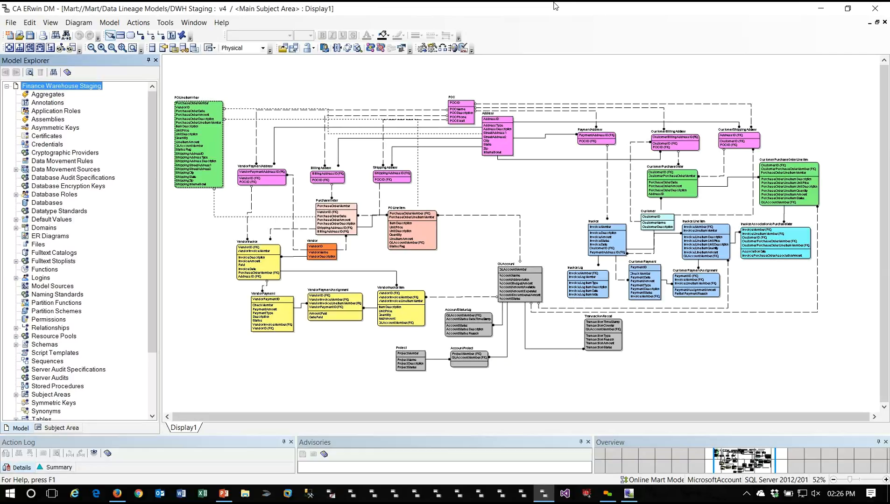
{"action": "double_click", "coordinate": [65, 169]}
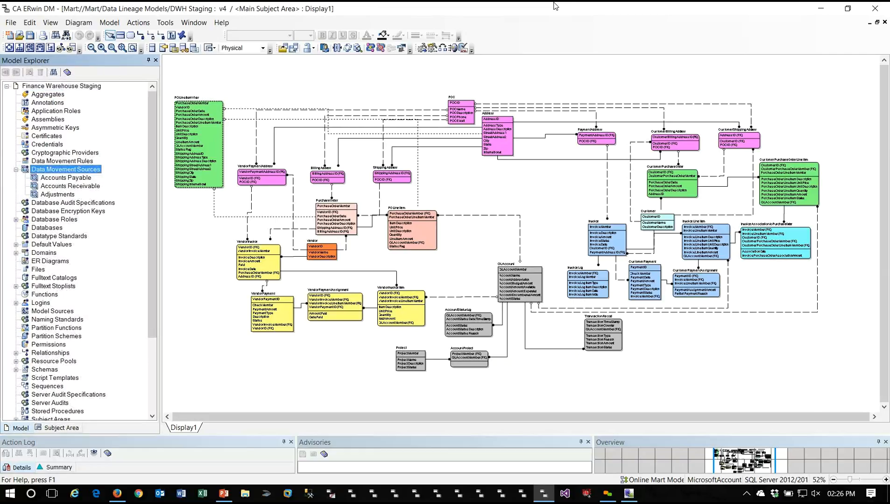
{"action": "key", "text": "Down"}
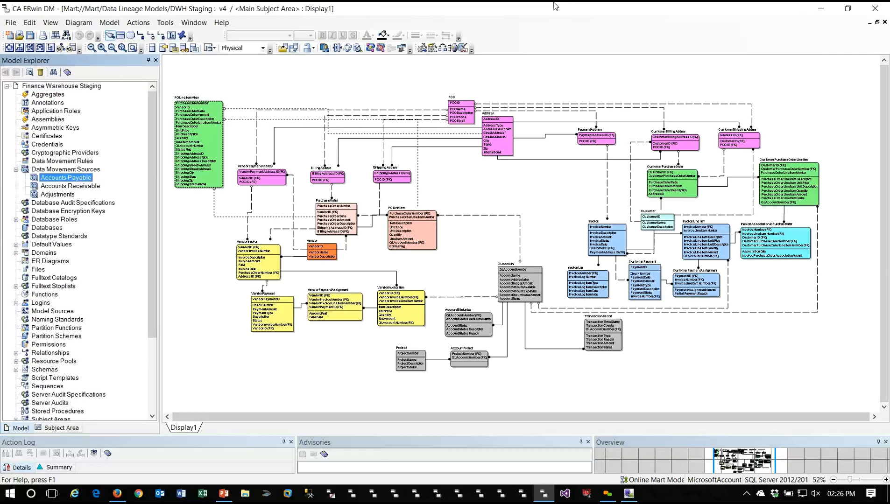
{"action": "key", "text": "Down"}
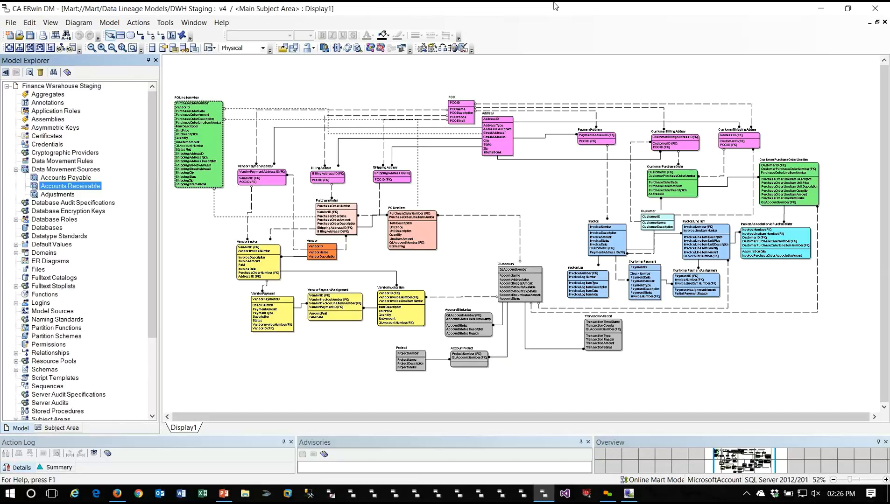
{"action": "key", "text": "Down"}
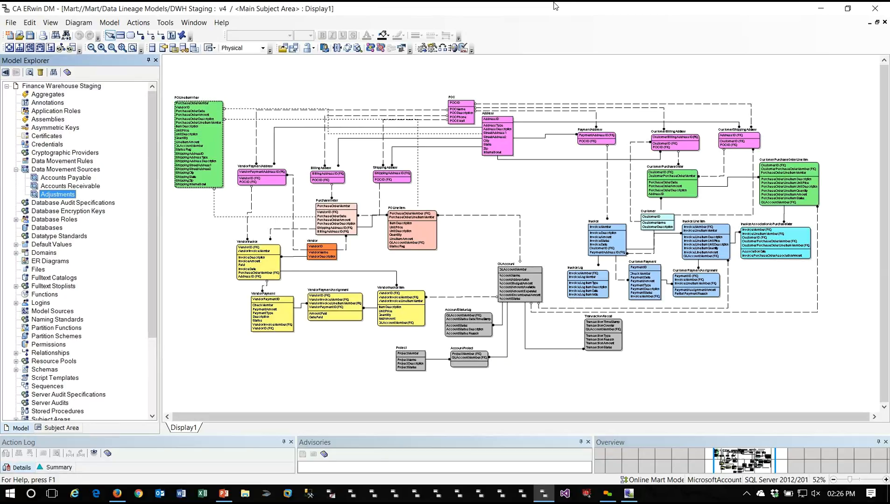
Step: Open the properties of the Accounts Receivable data movement source and review its data movement tables
{"action": "key", "text": "Up"}
{"action": "key", "text": "shift+F10"}
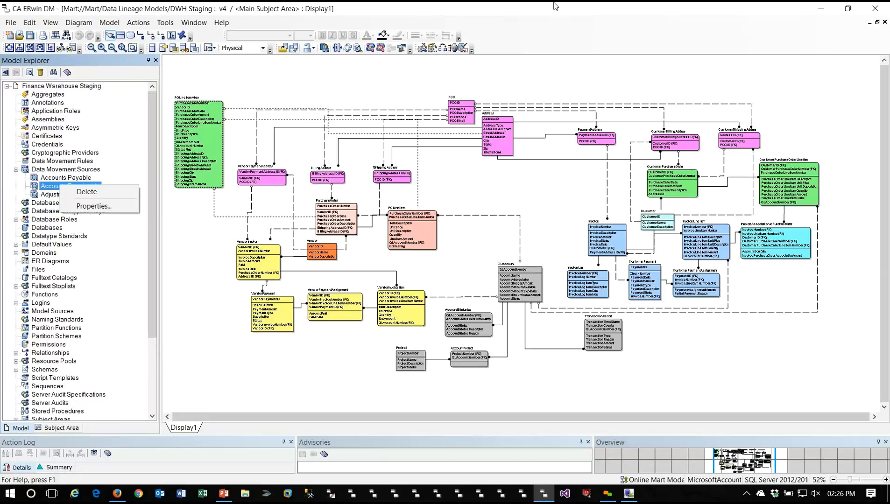
{"action": "key", "text": "Down"}
{"action": "key", "text": "Down"}
{"action": "key", "text": "Return"}
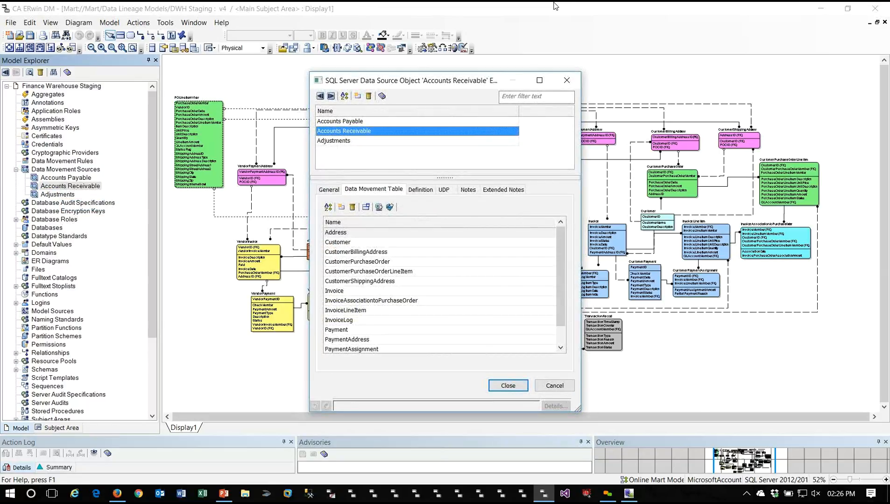
{"action": "mouse_move", "coordinate": [561, 276]}
{"action": "left_mouse_down"}
{"action": "mouse_move", "coordinate": [561, 293]}
{"action": "mouse_move", "coordinate": [560, 275]}
{"action": "left_mouse_up"}
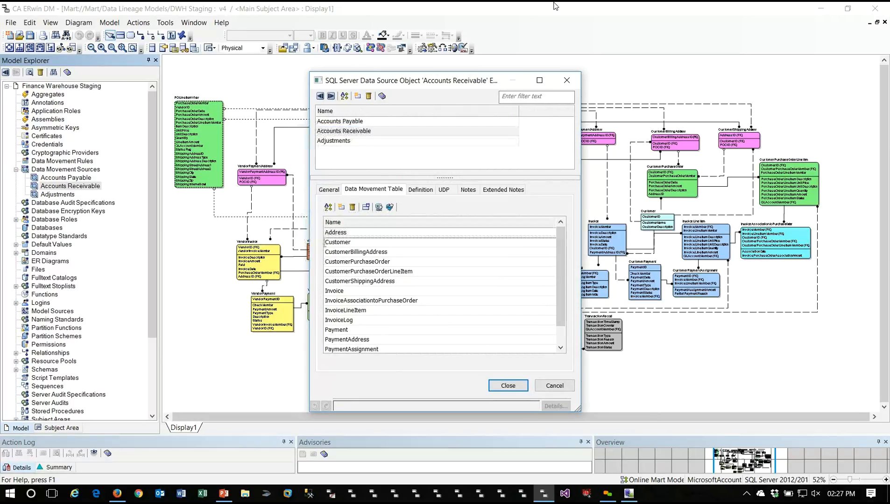
Step: Review the data movement columns of the Customer table and the other Accounts Receivable tables, then close both editors
{"action": "left_click", "coordinate": [338, 242]}
{"action": "left_click", "coordinate": [365, 207]}
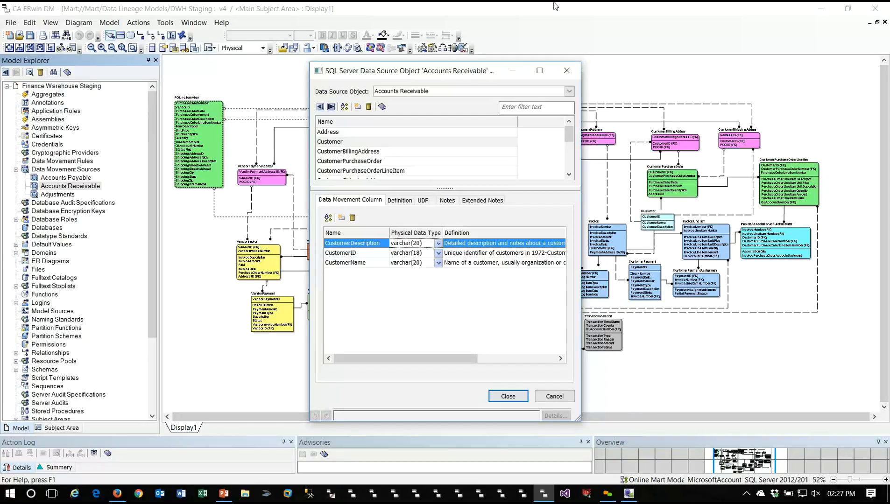
{"action": "left_click_drag", "start_coordinate": [569, 135], "coordinate": [569, 162]}
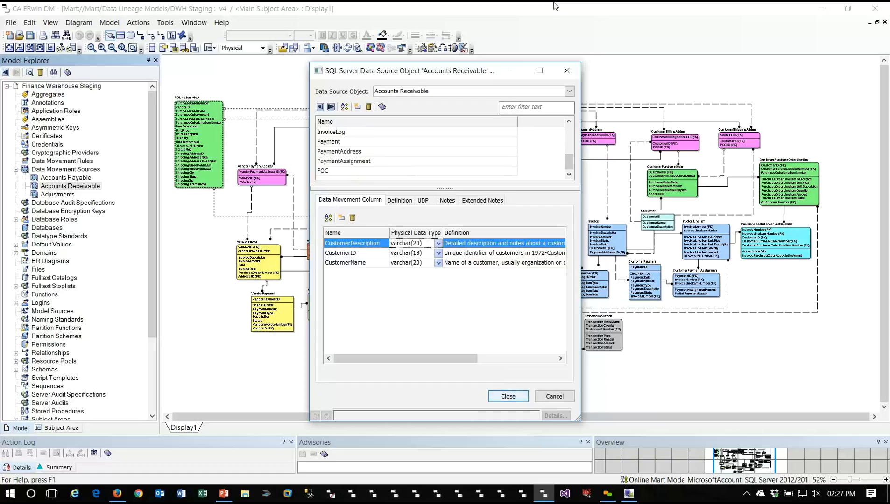
{"action": "key", "text": "Escape"}
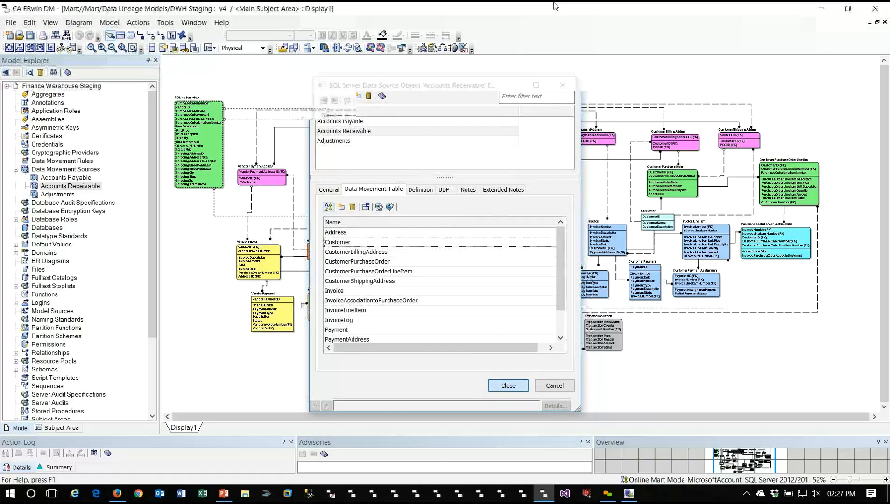
{"action": "key", "text": "Escape"}
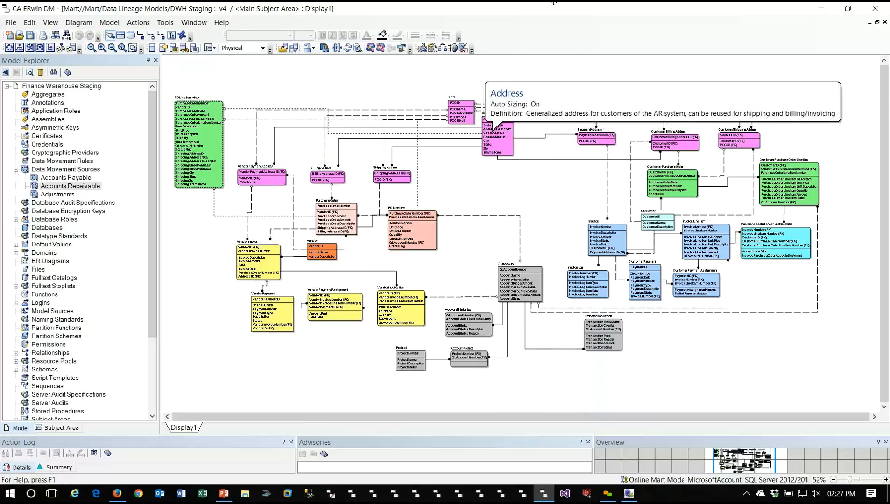
Step: Open the column properties of the Address table and review the data source and DS Comment of AddressID
{"action": "right_click", "coordinate": [494, 134]}
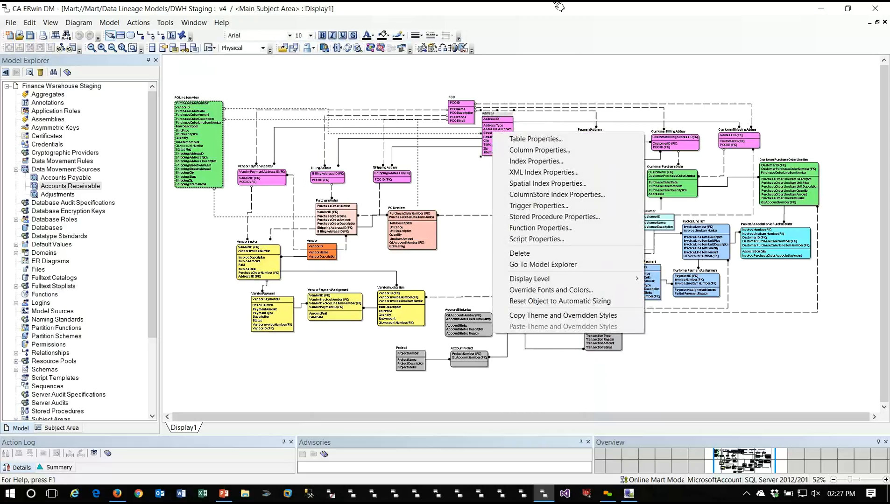
{"action": "key", "text": "Return"}
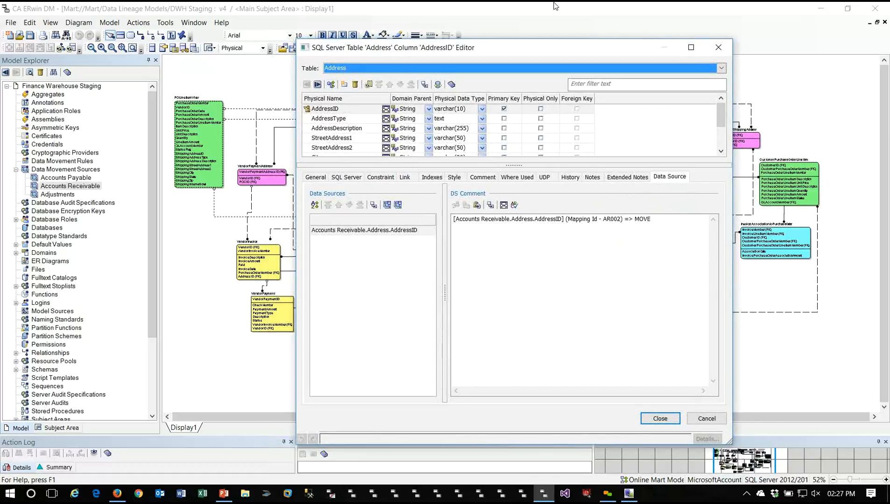
{"action": "key", "text": "Tab"}
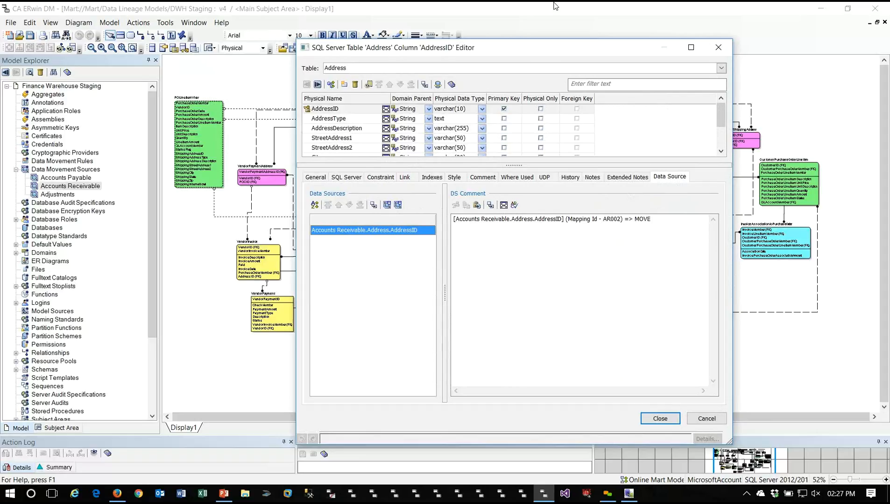
{"action": "key", "text": "Tab"}
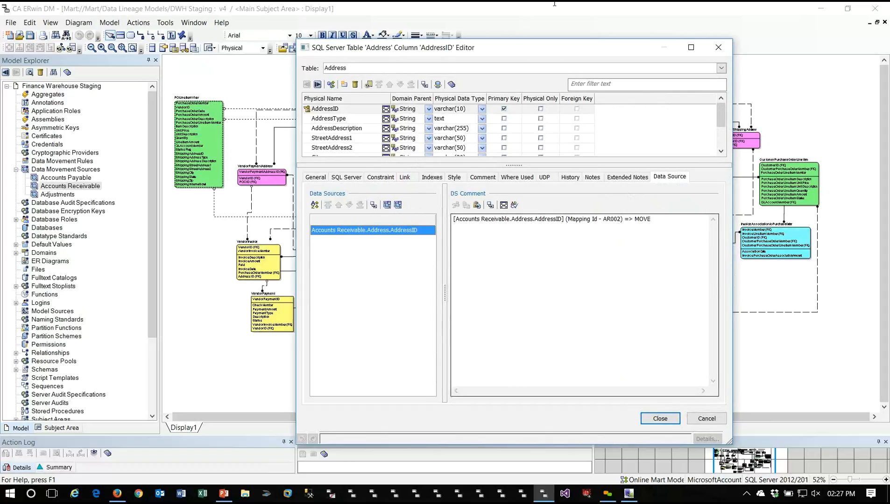
{"action": "key", "text": "Tab"}
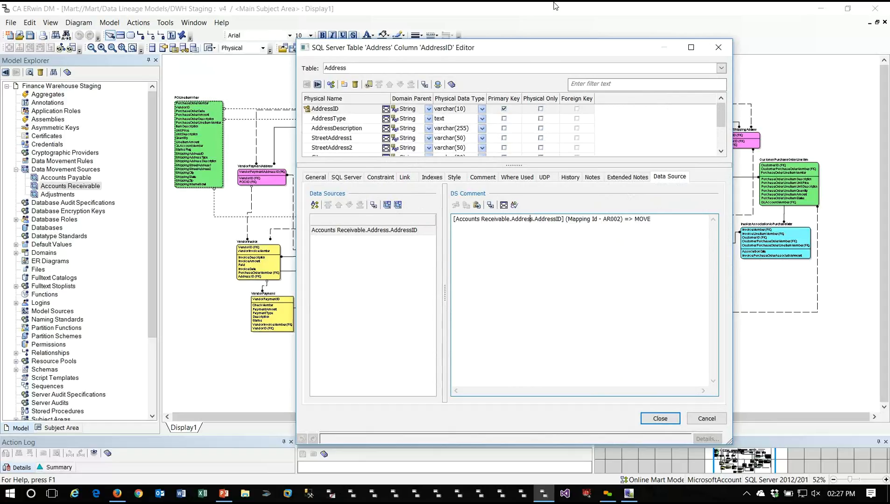
Step: Switch to the AddressType column and go through each of its Accounts Payable and Accounts Receivable data sources
{"action": "key", "text": "ctrl+Down"}
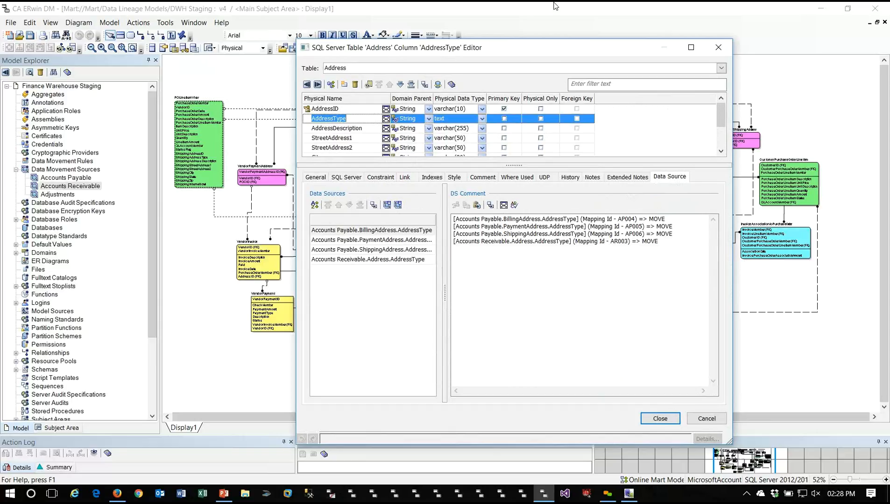
{"action": "left_click", "coordinate": [371, 230]}
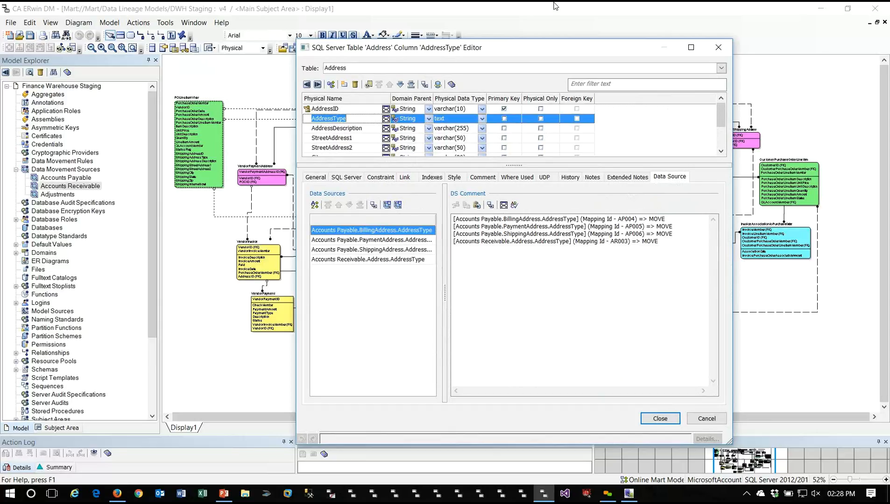
{"action": "left_click", "coordinate": [371, 240]}
{"action": "left_click", "coordinate": [371, 249]}
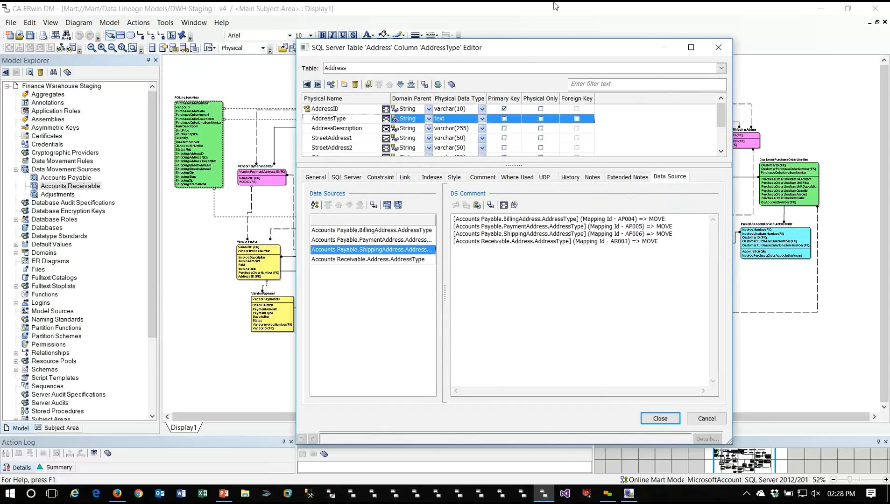
{"action": "key", "text": "Down"}
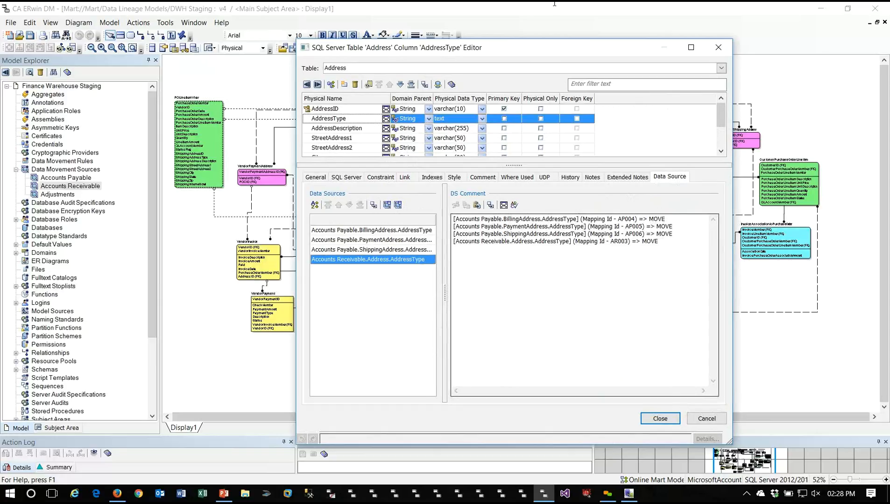
Step: Examine the source column names and mapping IDs in the DS Comment of AddressType
{"action": "left_click_drag", "start_coordinate": [513, 219], "coordinate": [658, 241]}
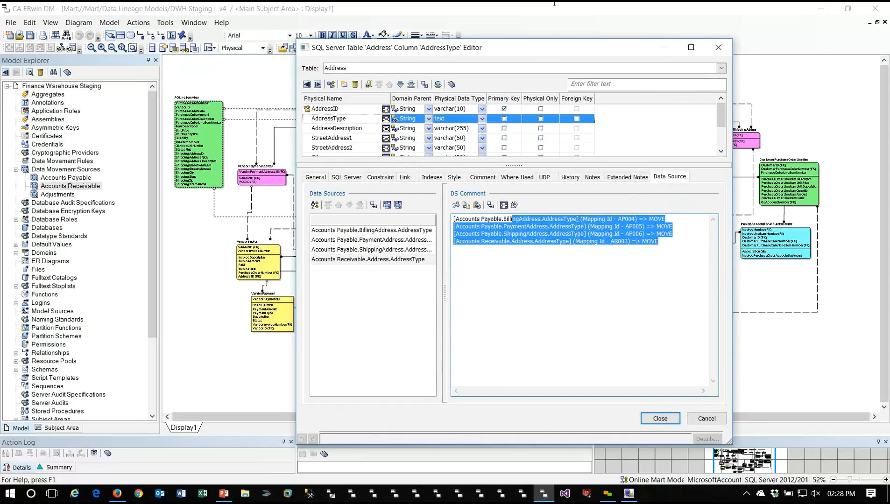
{"action": "left_click", "coordinate": [659, 241]}
{"action": "key", "text": "ctrl+a"}
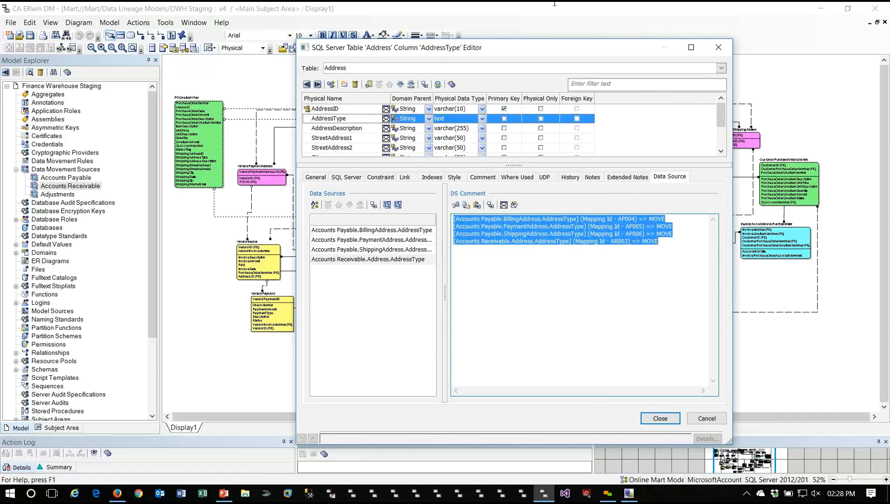
{"action": "left_click_drag", "start_coordinate": [455, 219], "coordinate": [577, 219]}
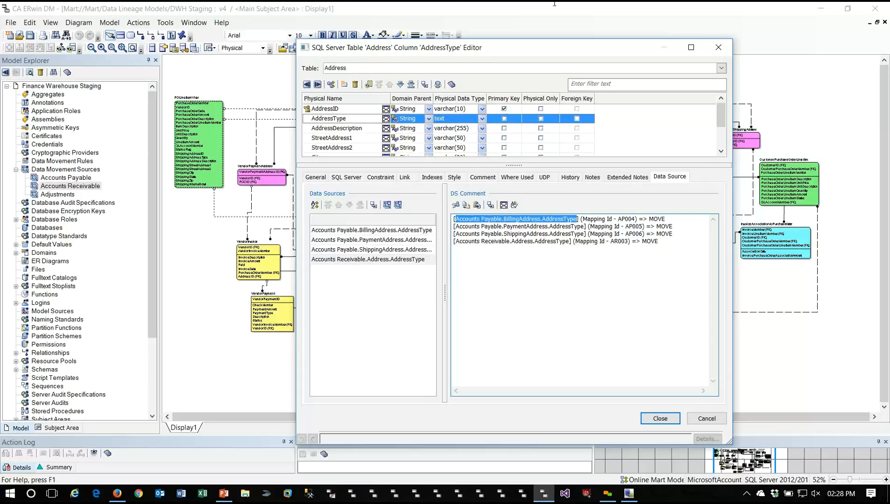
{"action": "mouse_move", "coordinate": [583, 219]}
{"action": "left_mouse_down"}
{"action": "mouse_move", "coordinate": [621, 227]}
{"action": "mouse_move", "coordinate": [654, 220]}
{"action": "mouse_move", "coordinate": [636, 219]}
{"action": "mouse_move", "coordinate": [631, 234]}
{"action": "mouse_move", "coordinate": [589, 234]}
{"action": "left_mouse_up"}
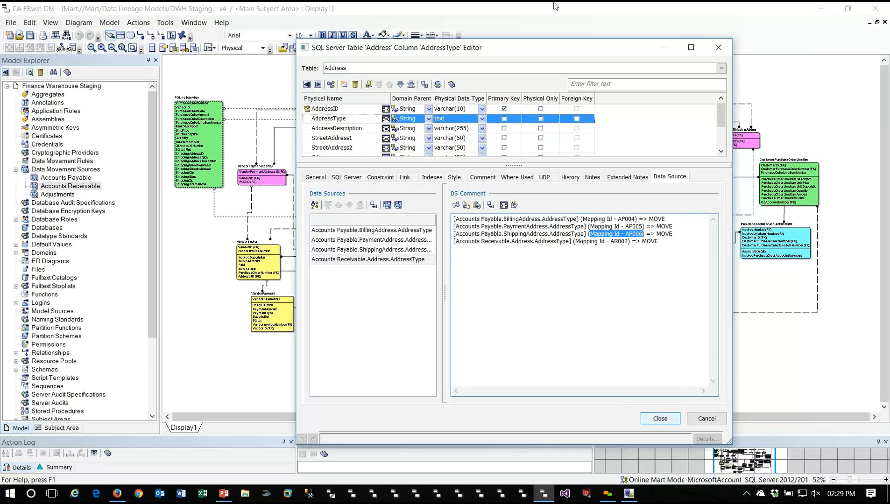
Step: Close the column editor and the DWH Staging model, and switch to the erwin Web Portal in Firefox
{"action": "key", "text": "Return"}
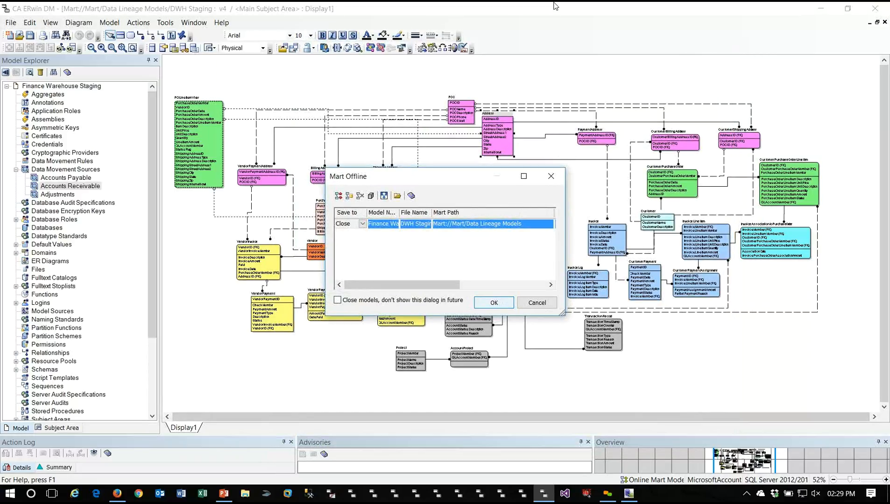
{"action": "key", "text": "Return"}
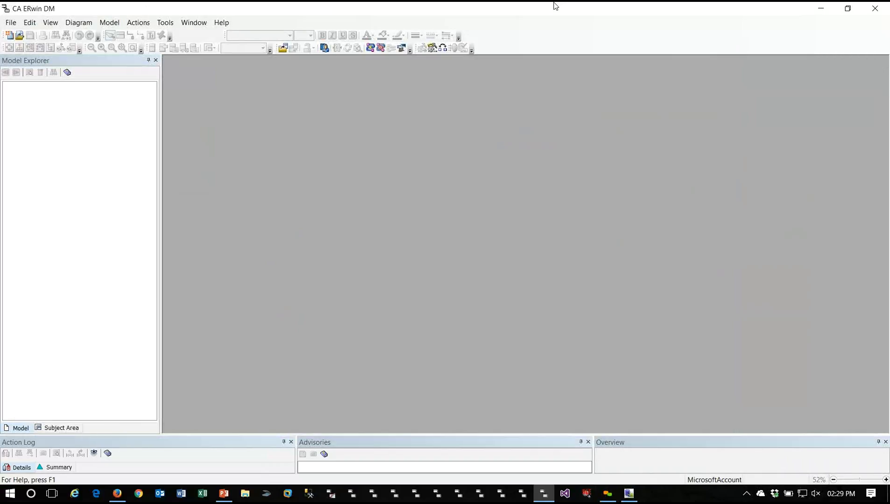
{"action": "left_click", "coordinate": [117, 494]}
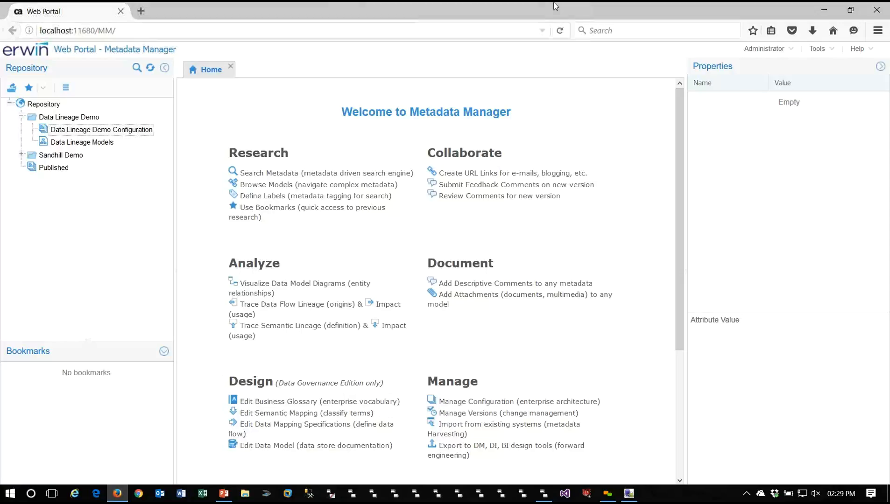
Step: Run the Import new versions script on Data Lineage Models and close its log when the operation completes
{"action": "left_click", "coordinate": [68, 143]}
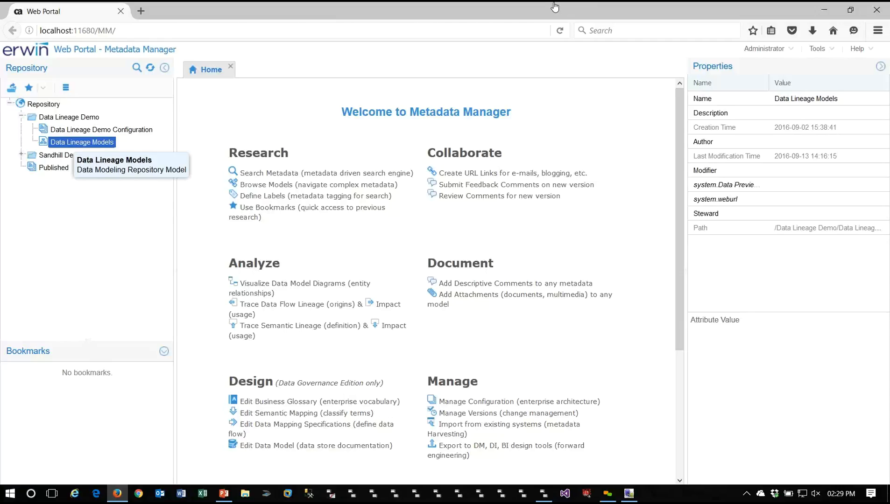
{"action": "right_click", "coordinate": [68, 143]}
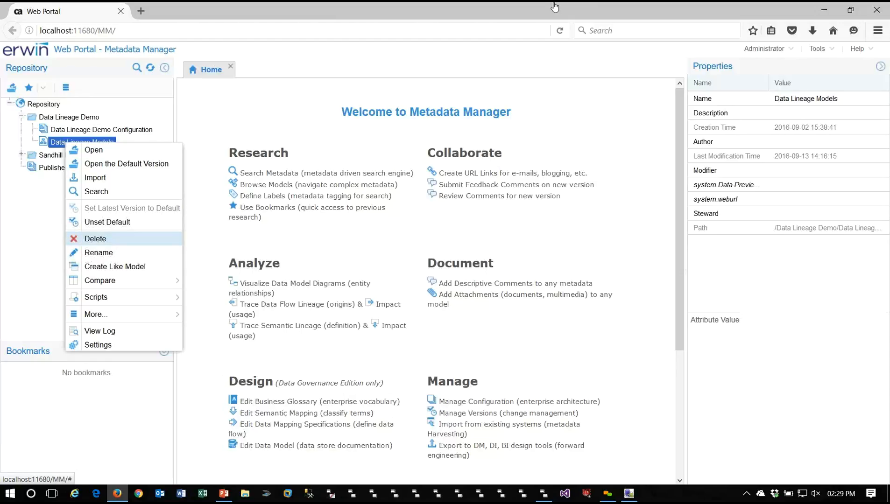
{"action": "key", "text": "Up"}
{"action": "key", "text": "Up"}
{"action": "key", "text": "Up"}
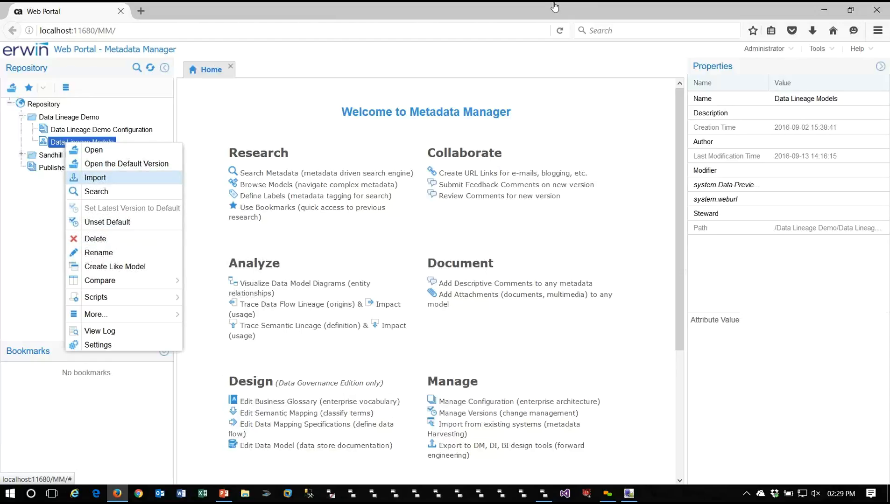
{"action": "key", "text": "Down"}
{"action": "key", "text": "Down"}
{"action": "key", "text": "Down"}
{"action": "key", "text": "Down"}
{"action": "key", "text": "Down"}
{"action": "key", "text": "Down"}
{"action": "key", "text": "Down"}
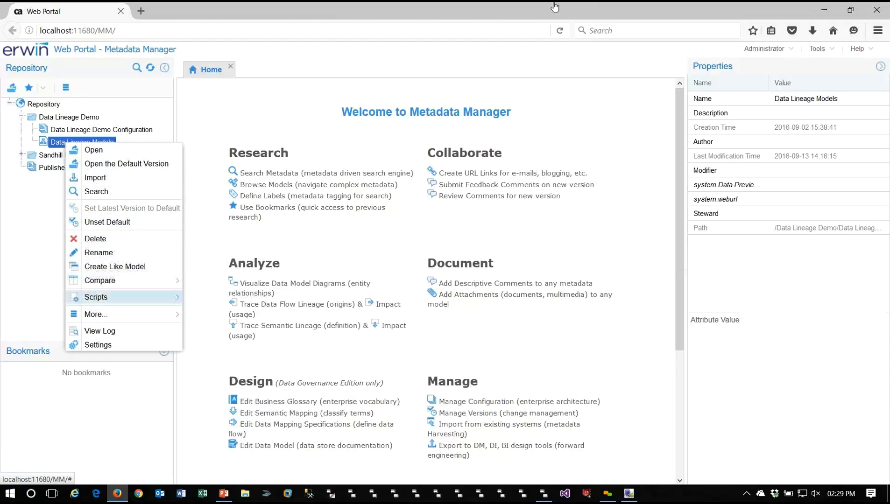
{"action": "key", "text": "Right"}
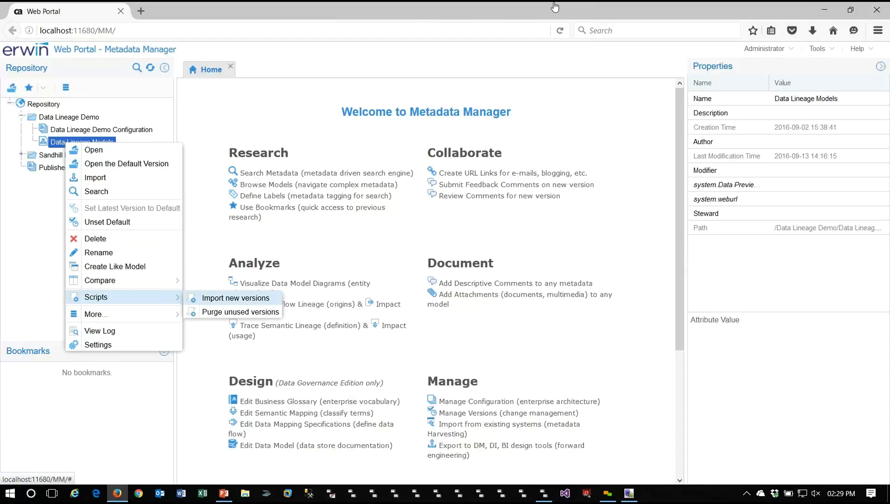
{"action": "key", "text": "Down"}
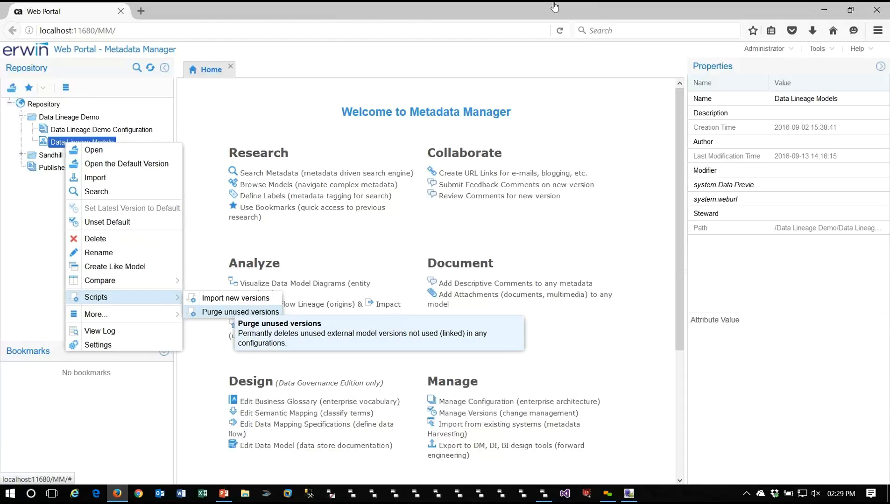
{"action": "key", "text": "Up"}
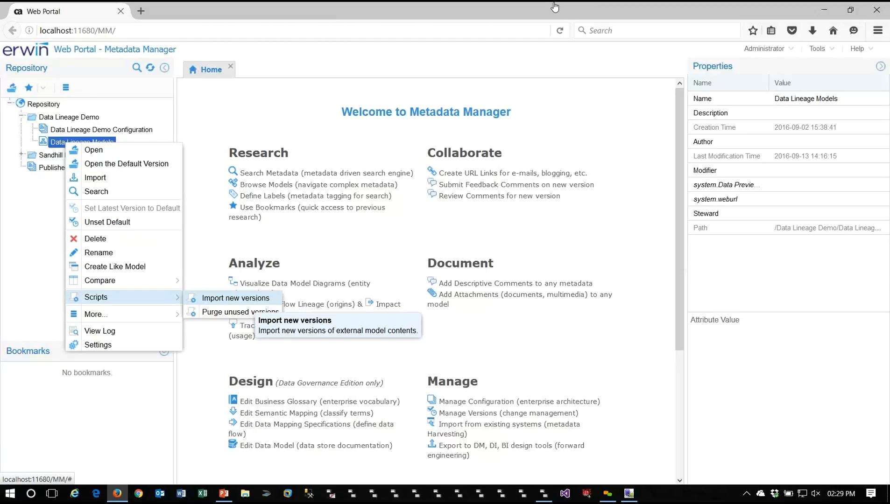
{"action": "key", "text": "Return"}
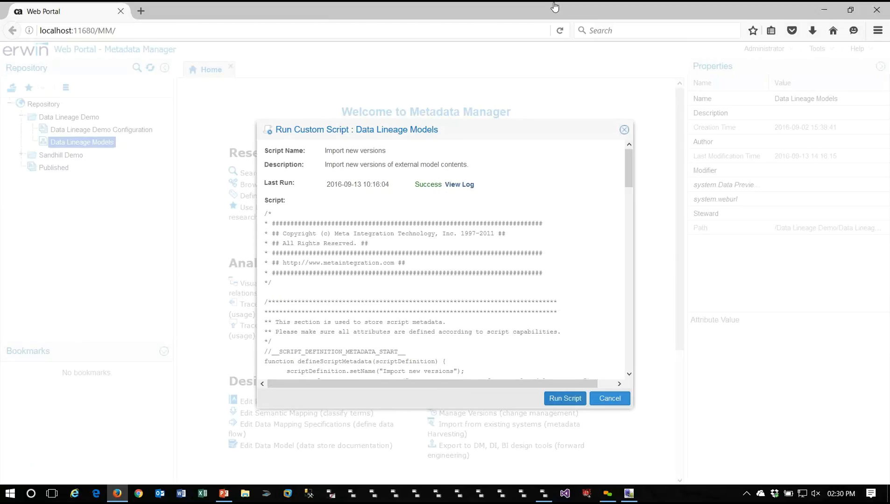
{"action": "key", "text": "Return"}
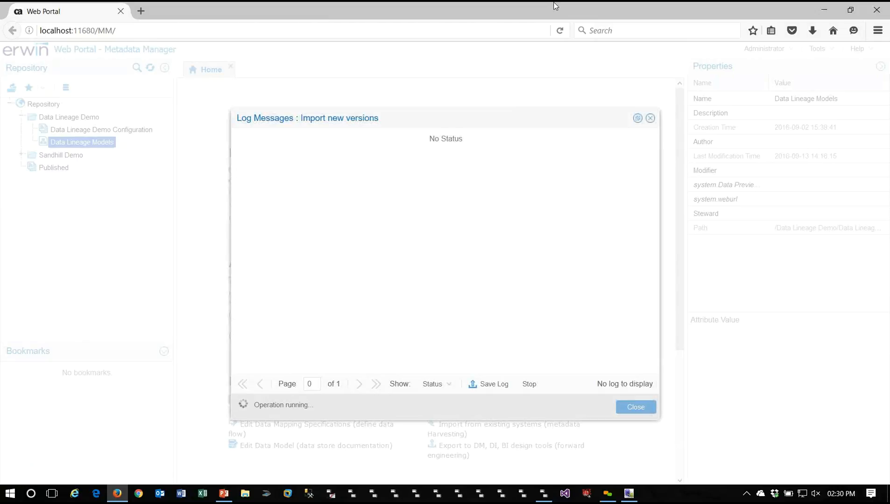
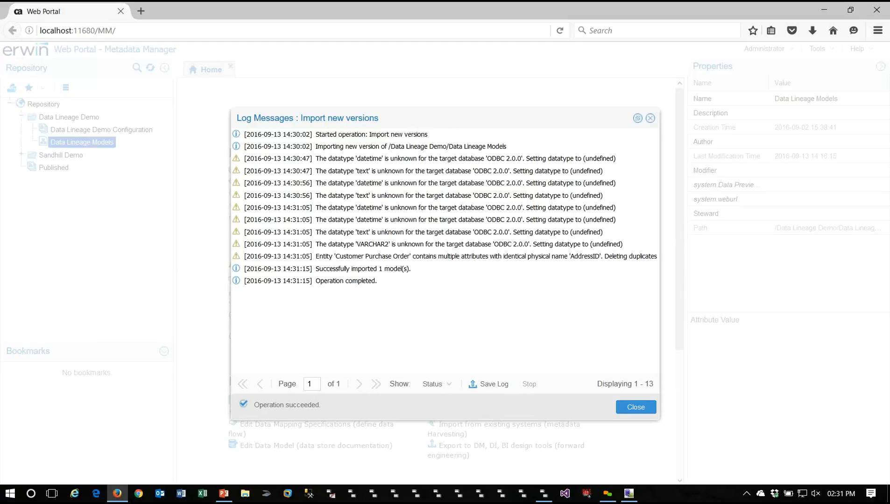
{"action": "key", "text": "Return"}
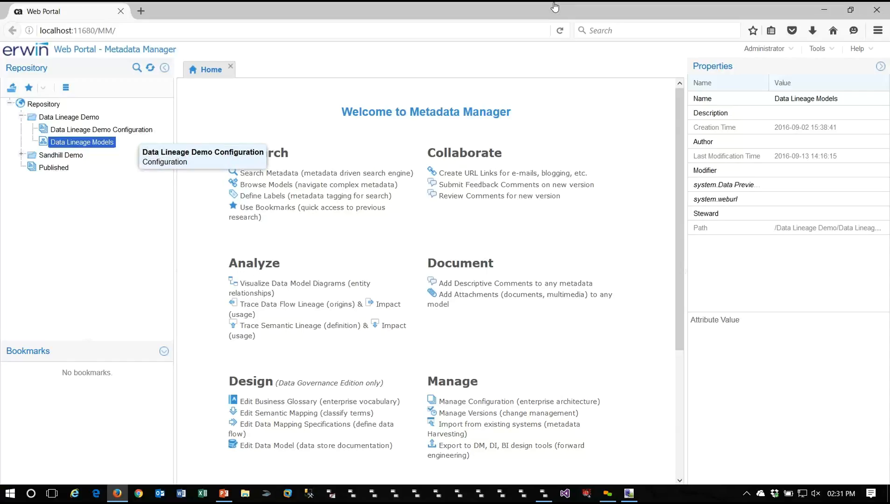
Step: Open the Data Lineage Demo Configuration and assign the DWH Staging store to the DWH Staging connection of DWH Dimensional
{"action": "key", "text": "Up"}
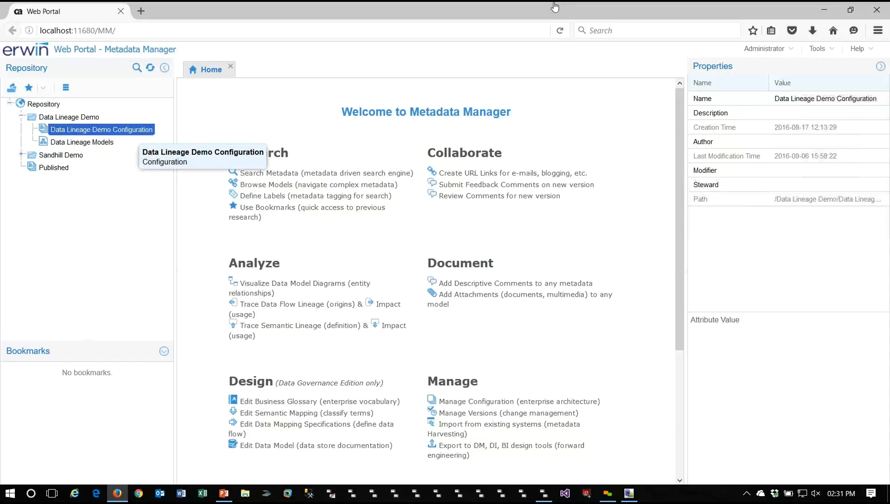
{"action": "key", "text": "Return"}
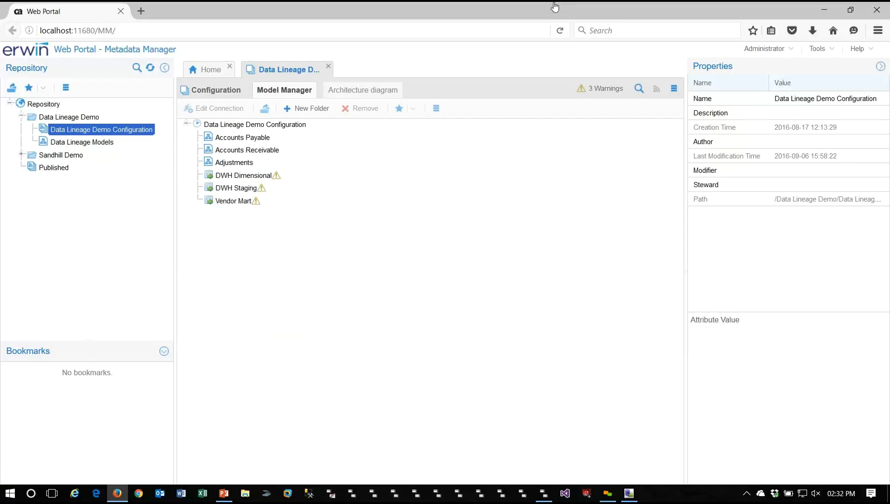
{"action": "left_click", "coordinate": [243, 175]}
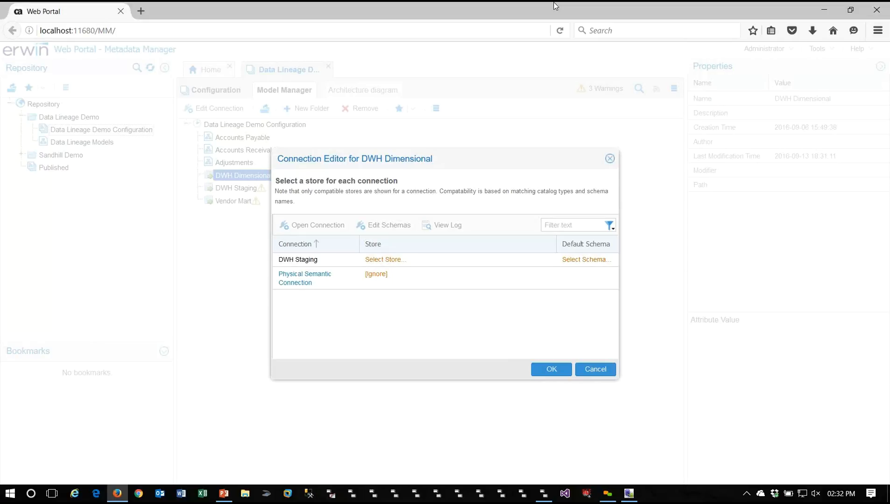
{"action": "left_click", "coordinate": [385, 260]}
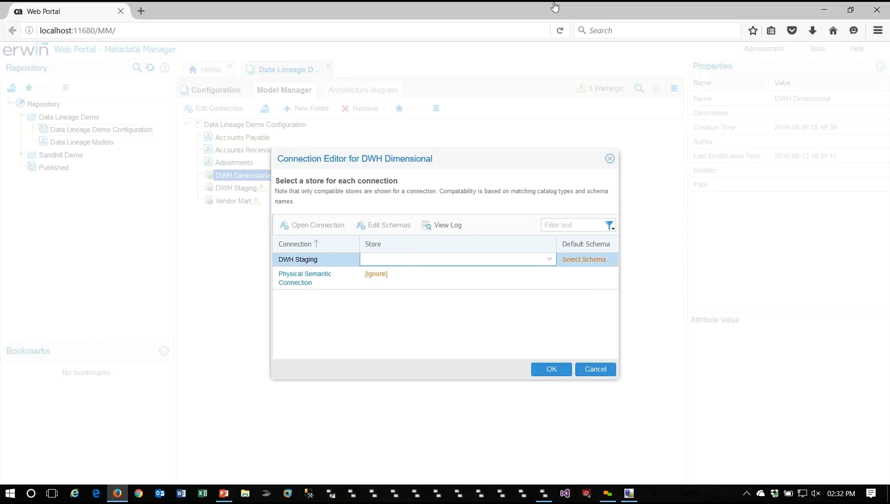
{"action": "left_click", "coordinate": [549, 259]}
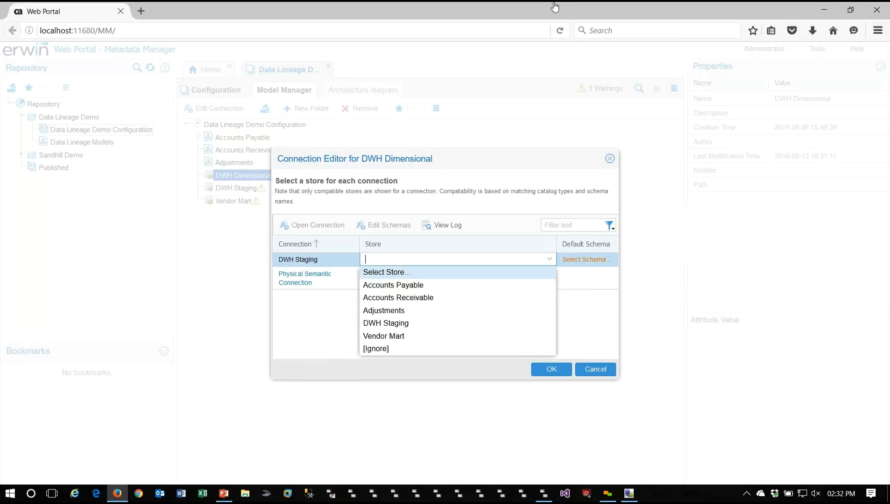
{"action": "key", "text": "Down"}
{"action": "key", "text": "Down"}
{"action": "key", "text": "Down"}
{"action": "key", "text": "Down"}
{"action": "key", "text": "Return"}
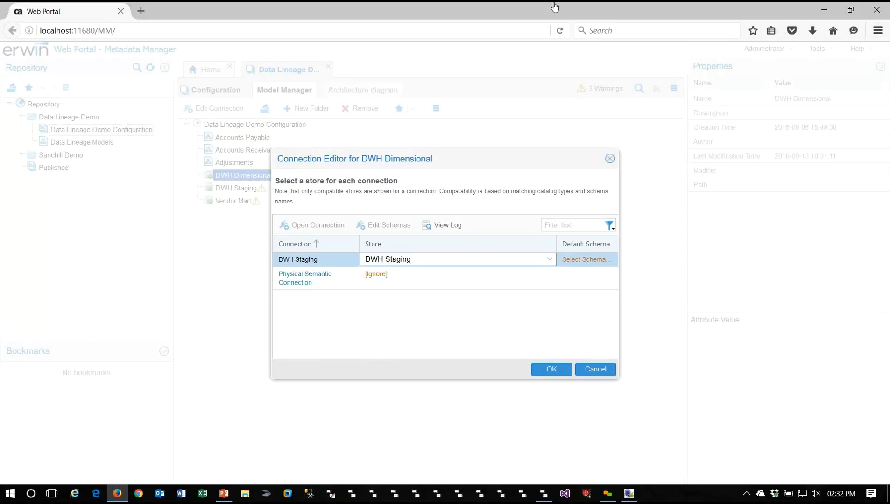
{"action": "key", "text": "Return"}
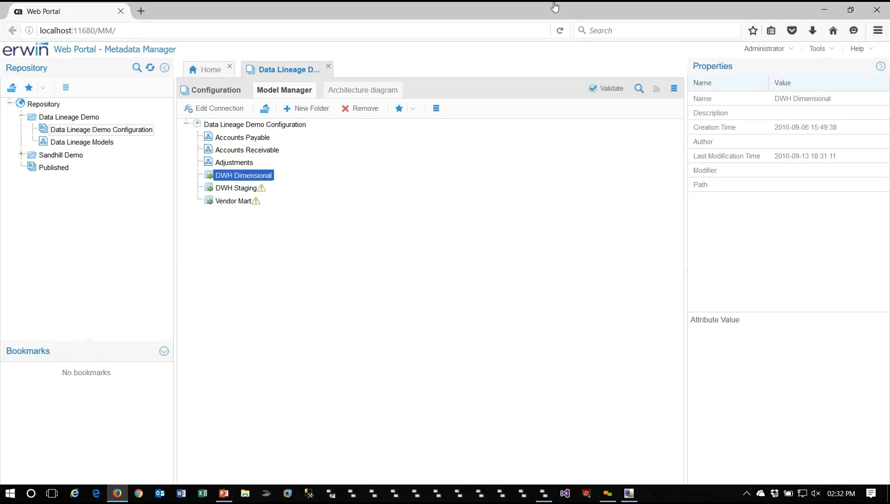
Step: Edit the connections of the DWH Staging model and assign the Accounts Payable store to its Accounts Payable connection
{"action": "left_click", "coordinate": [237, 189]}
{"action": "left_click", "coordinate": [215, 109]}
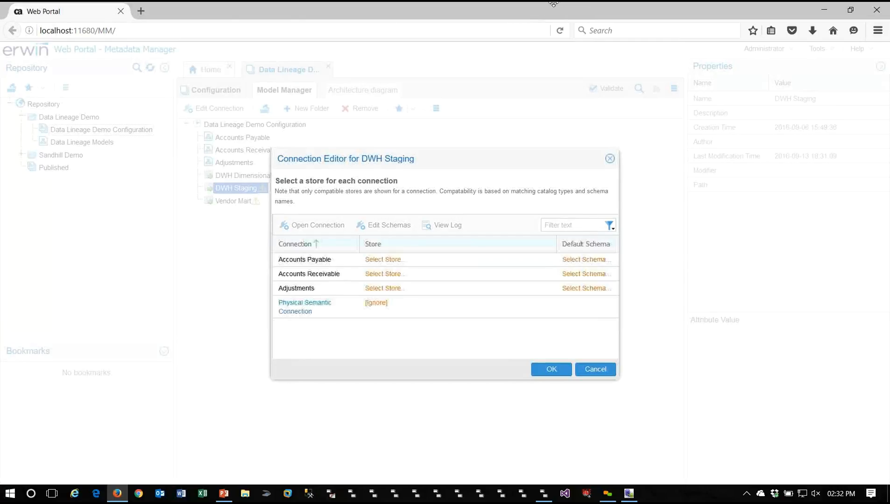
{"action": "left_click", "coordinate": [386, 260]}
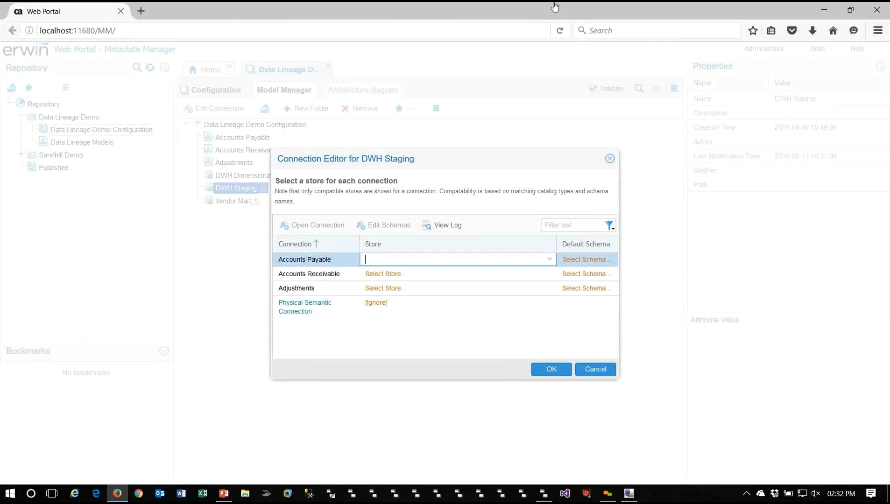
{"action": "left_click", "coordinate": [549, 260]}
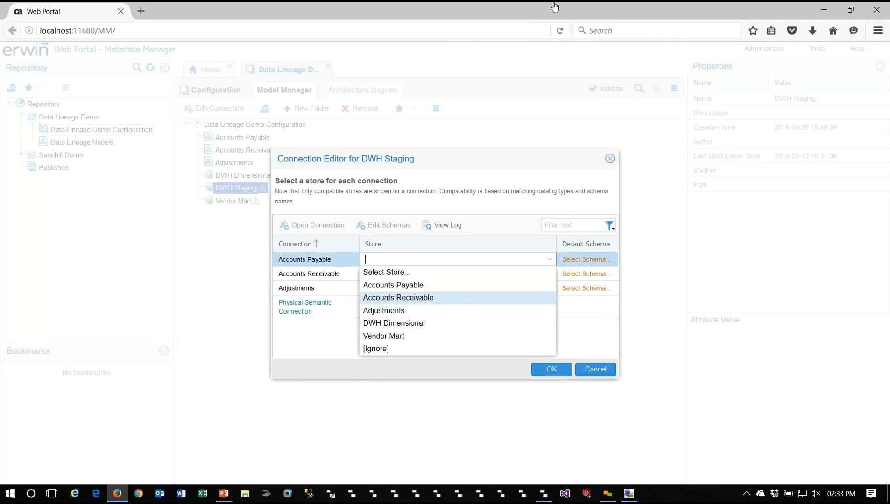
{"action": "left_click", "coordinate": [393, 285]}
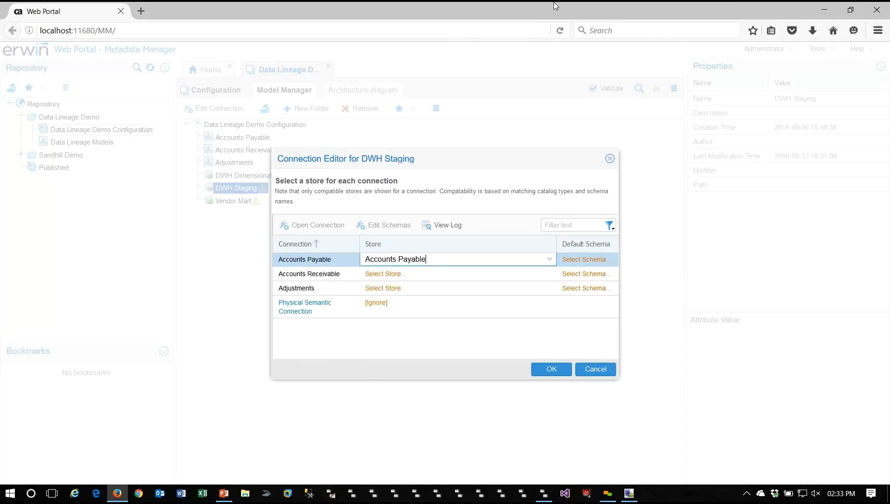
Step: Assign the Accounts Receivable store to the Accounts Receivable connection of DWH Staging
{"action": "left_click", "coordinate": [386, 274]}
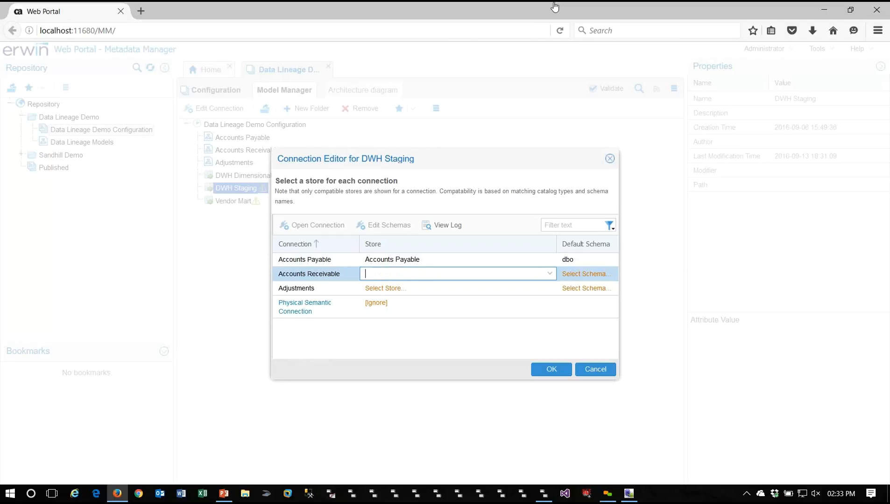
{"action": "left_click", "coordinate": [550, 274]}
{"action": "key", "text": "Down"}
{"action": "key", "text": "Down"}
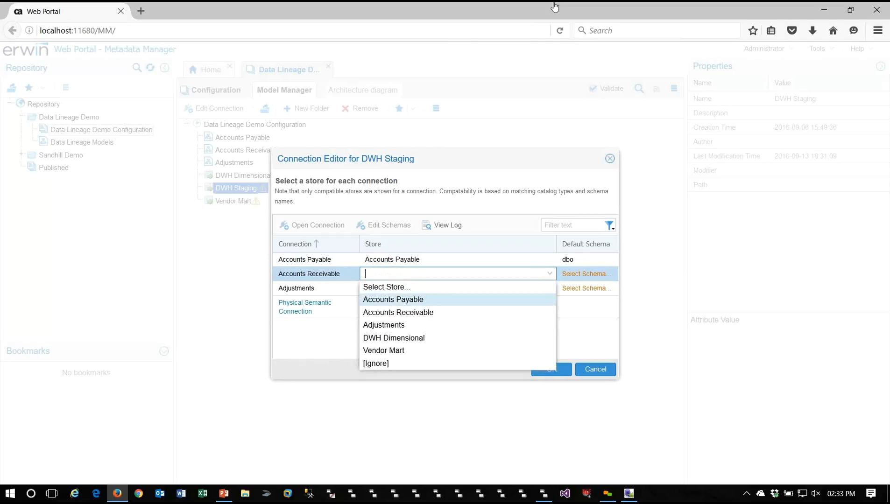
{"action": "key", "text": "Return"}
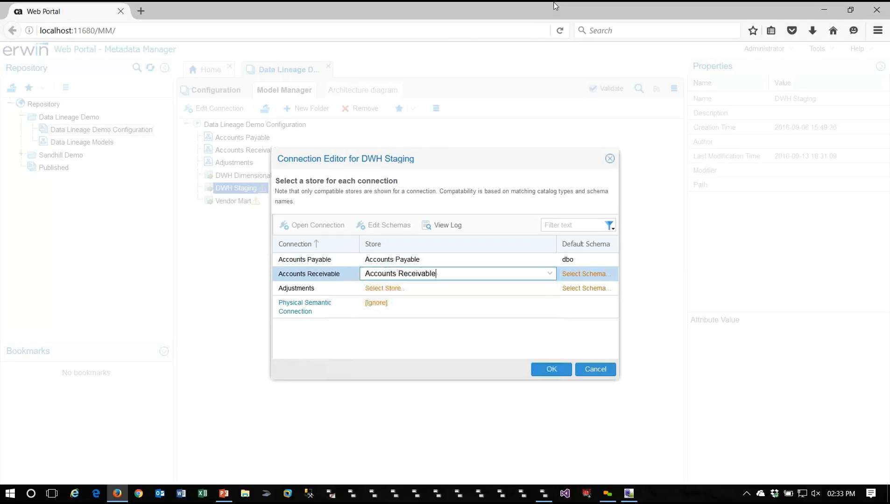
Step: Assign the Adjustments store to the Adjustments connection of DWH Staging and accept the model's connections
{"action": "left_click", "coordinate": [551, 288]}
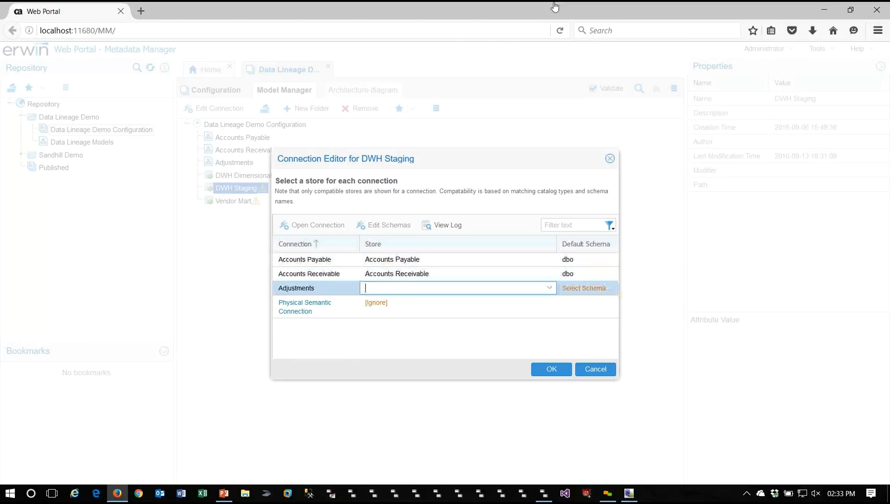
{"action": "key", "text": "alt+Down"}
{"action": "key", "text": "Down"}
{"action": "key", "text": "Down"}
{"action": "key", "text": "Down"}
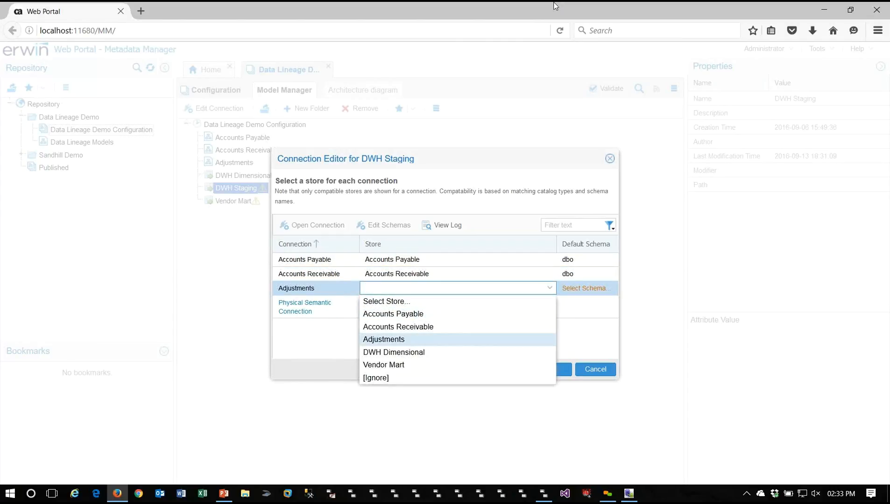
{"action": "key", "text": "Return"}
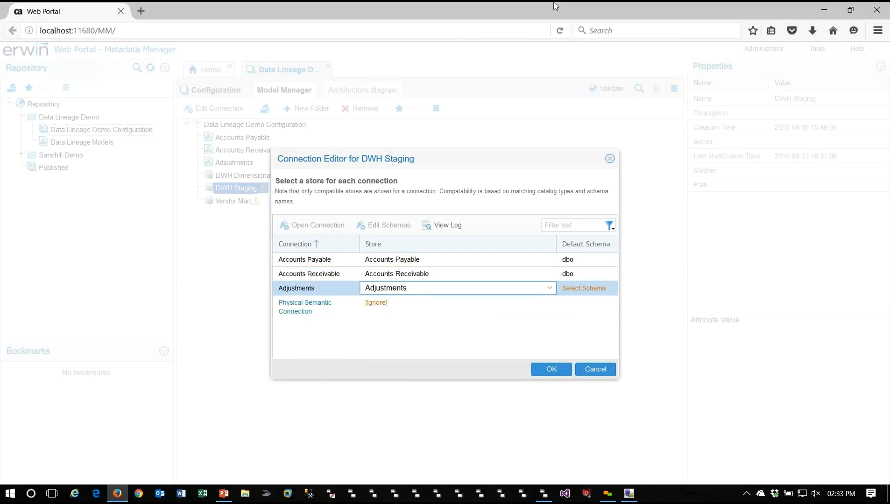
{"action": "key", "text": "Return"}
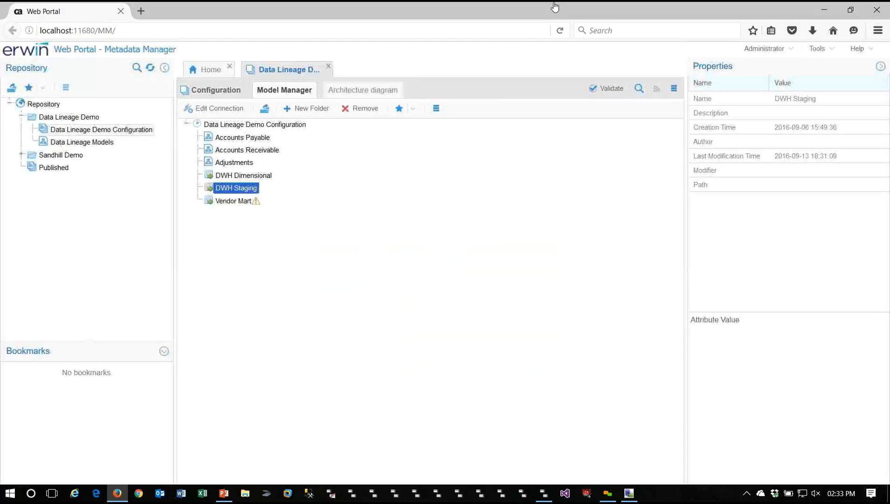
Step: Edit the connections of Vendor Mart, assign the DWH Dimensional store to its DWH Dimensional connection, and accept
{"action": "key", "text": "Down"}
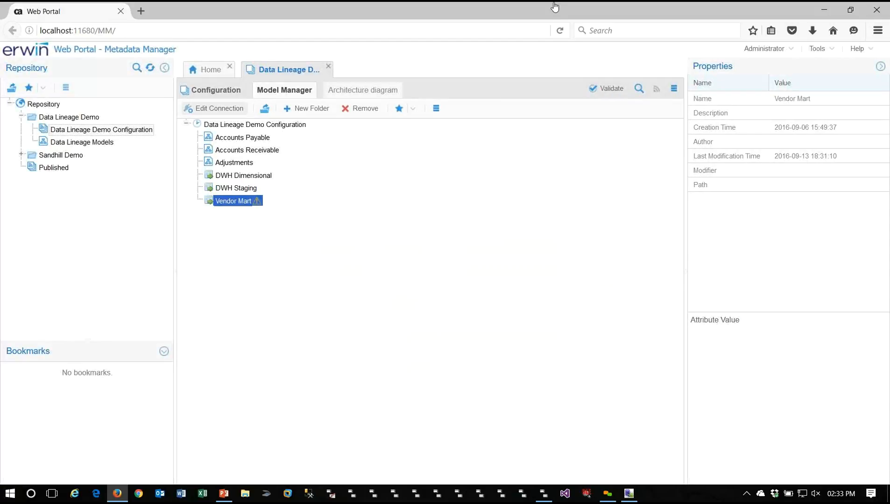
{"action": "key", "text": "Return"}
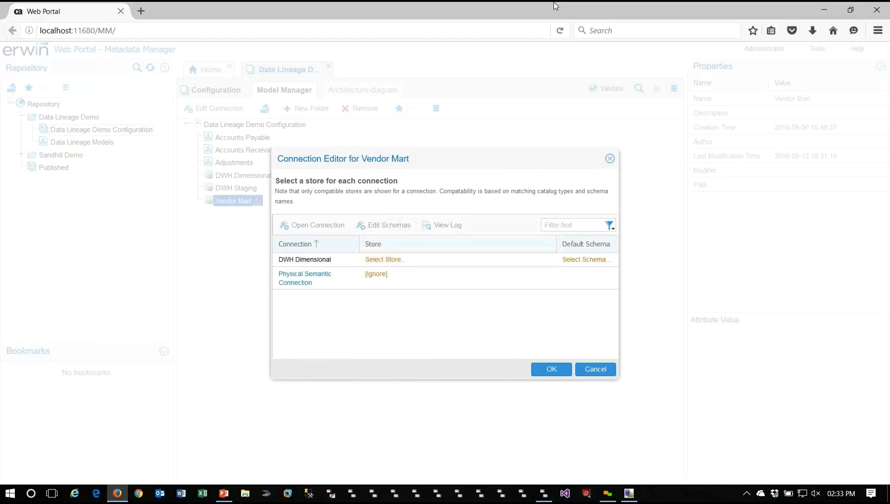
{"action": "key", "text": "Return"}
{"action": "key", "text": "alt+Down"}
{"action": "key", "text": "Down"}
{"action": "key", "text": "Down"}
{"action": "key", "text": "Down"}
{"action": "key", "text": "Down"}
{"action": "key", "text": "Return"}
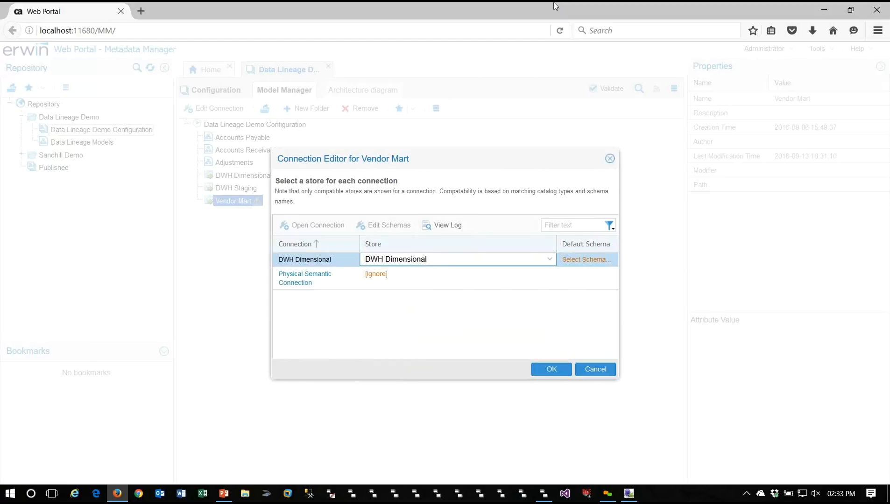
{"action": "key", "text": "Return"}
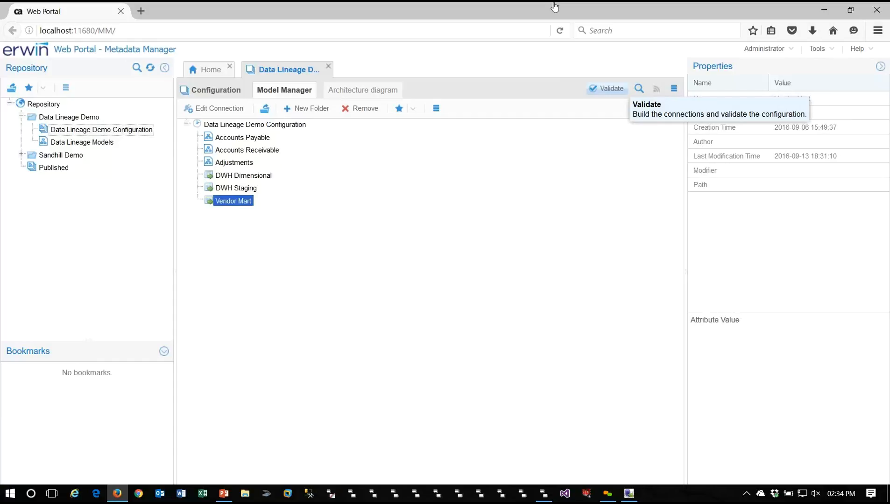
Step: Validate the Data Lineage Demo Configuration and examine the Accounts Payable to DWH Staging link in the architecture diagram
{"action": "left_click", "coordinate": [607, 88]}
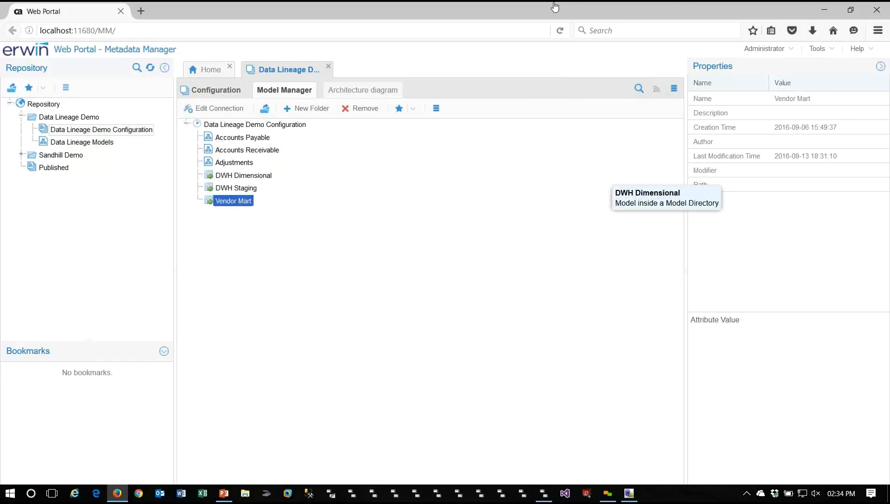
{"action": "left_click", "coordinate": [363, 90]}
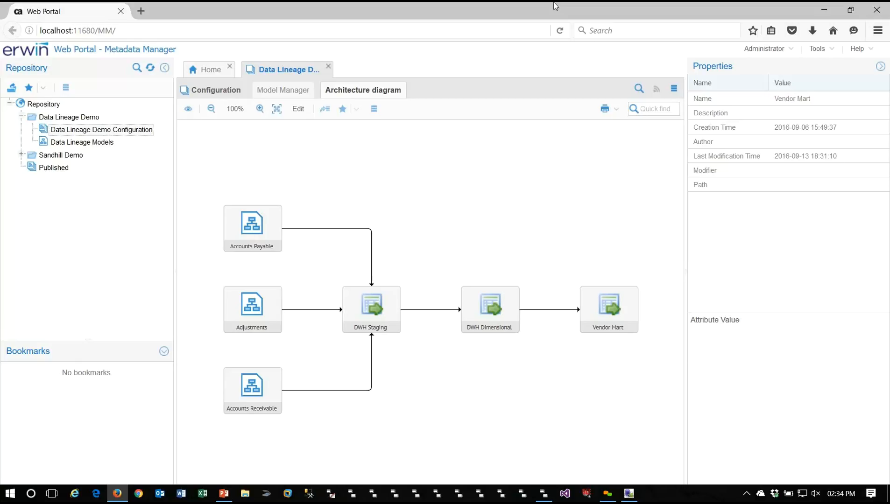
{"action": "left_click", "coordinate": [336, 229]}
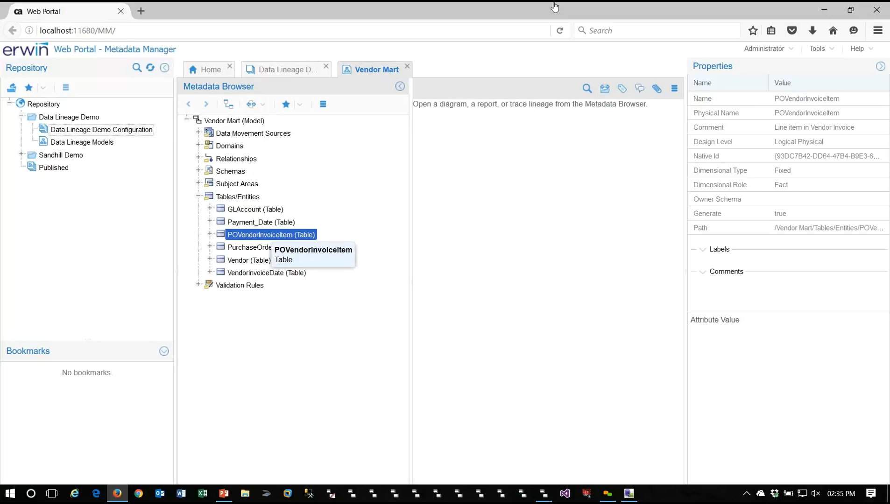
Step: Trace the data lineage of the Vendor Mart table POVendorInvoiceItem within the Data Lineage Demo Configuration, displayed as Graph/Flow
{"action": "right_click", "coordinate": [262, 236]}
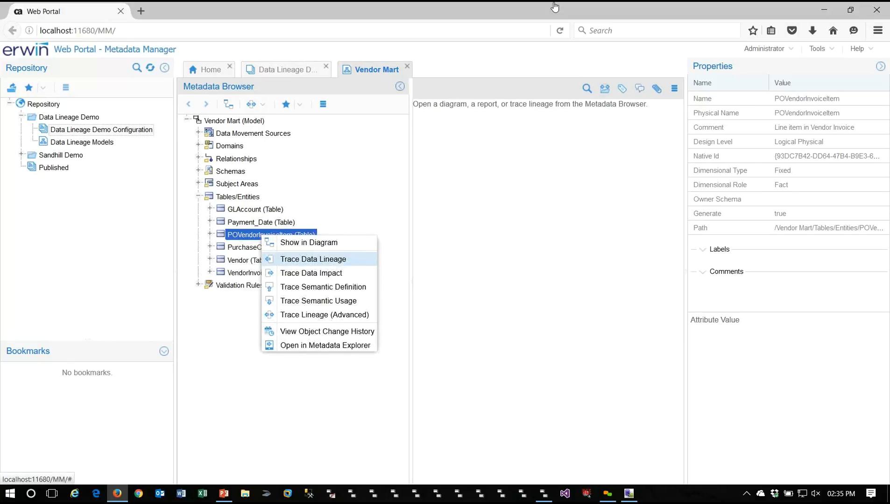
{"action": "left_click", "coordinate": [313, 259]}
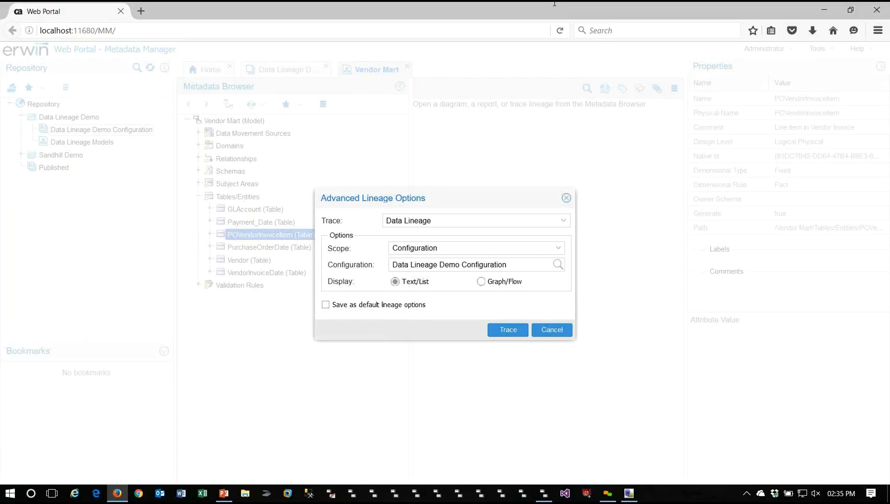
{"action": "left_click", "coordinate": [481, 282]}
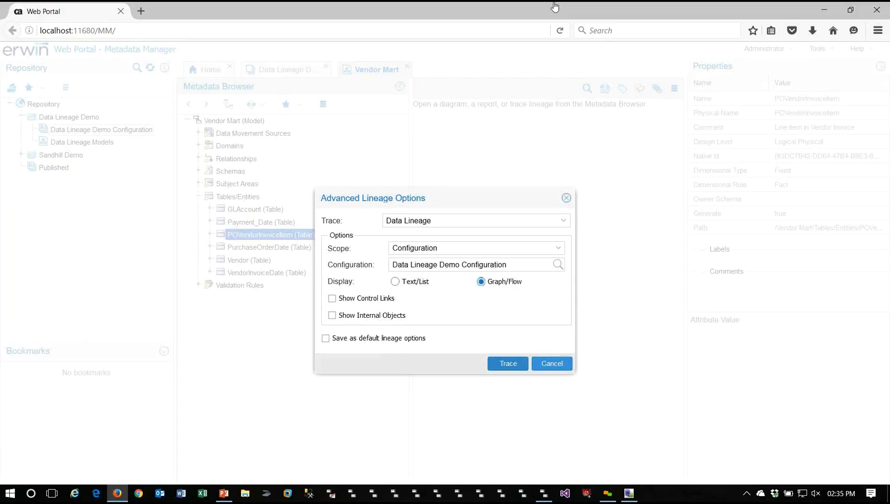
{"action": "key", "text": "Return"}
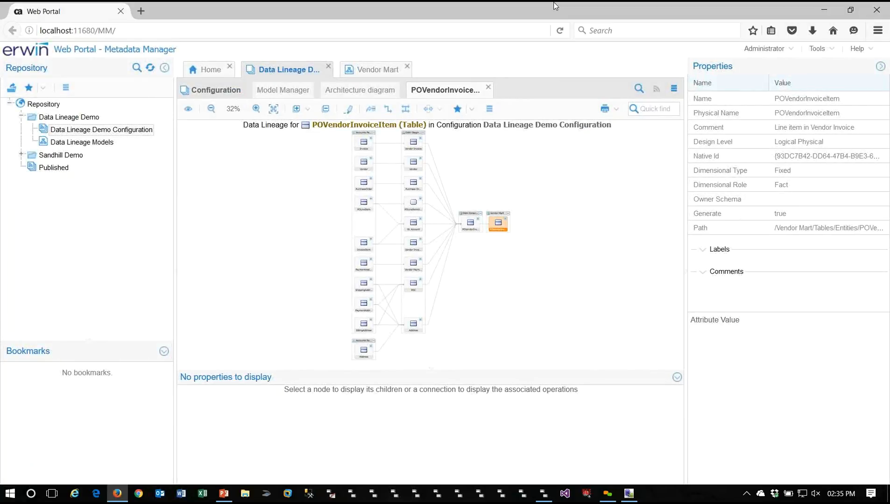
Step: Collapse the properties area below the POVendorInvoiceItem lineage graph and expand the graph to Feature level
{"action": "left_click", "coordinate": [677, 377]}
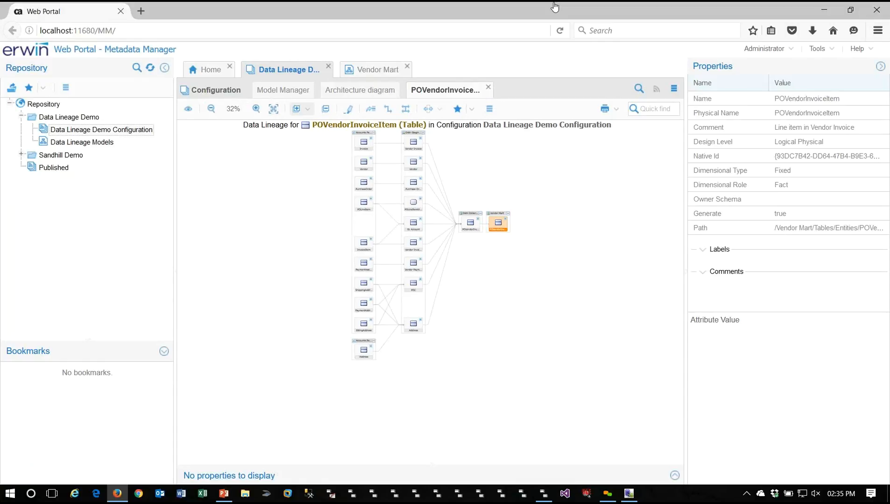
{"action": "left_click", "coordinate": [308, 109]}
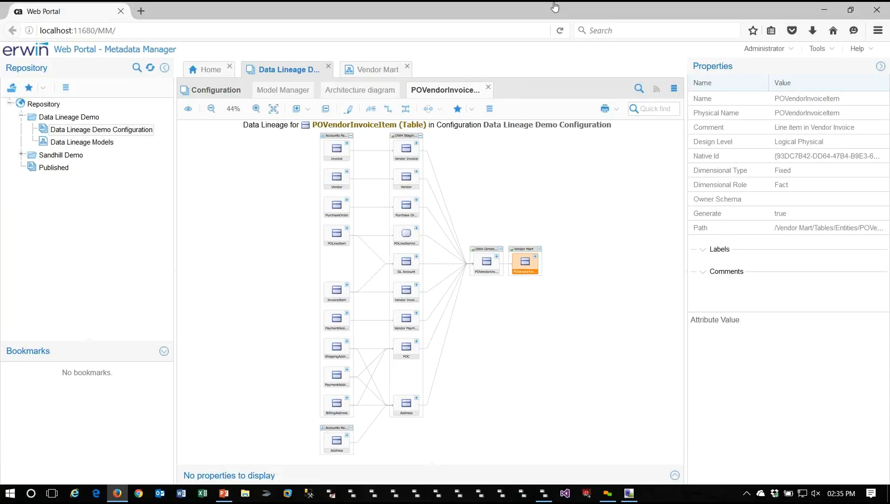
{"action": "left_click", "coordinate": [307, 109]}
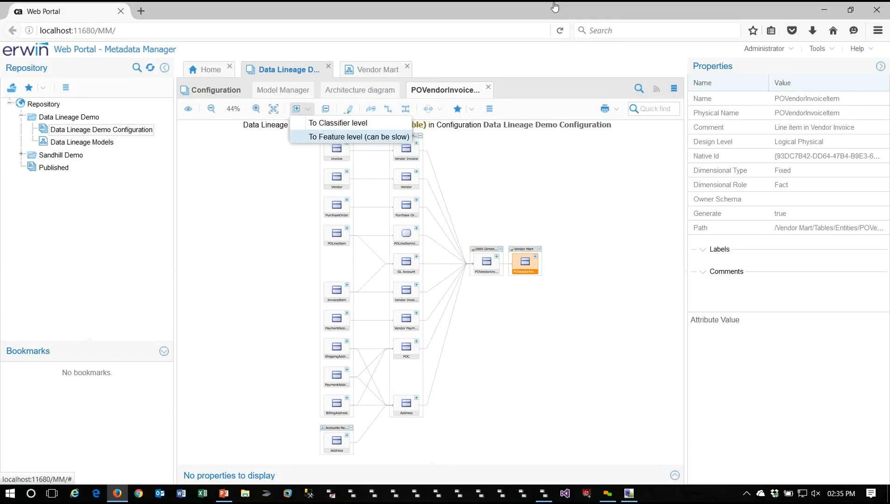
{"action": "key", "text": "Return"}
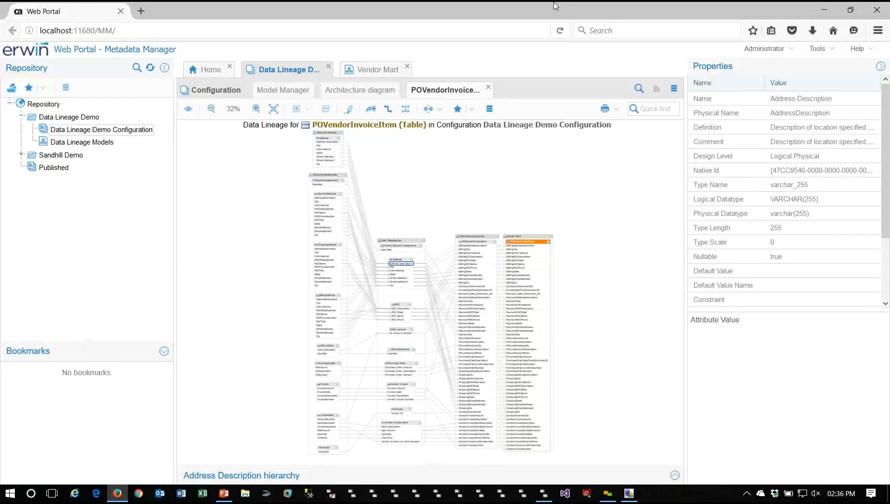
Step: Highlight the lineage paths of the City column in the staging Address table, and of BillingCity in Vendor Mart
{"action": "key", "text": "Down"}
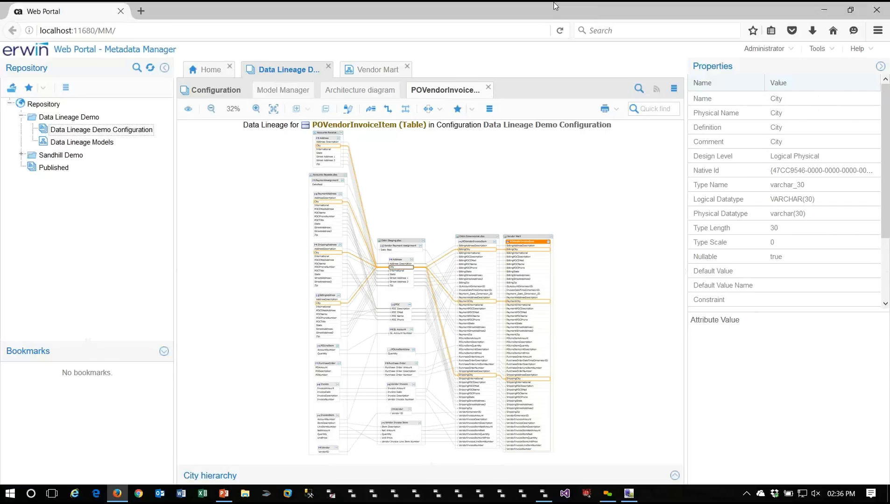
{"action": "left_click", "coordinate": [512, 250]}
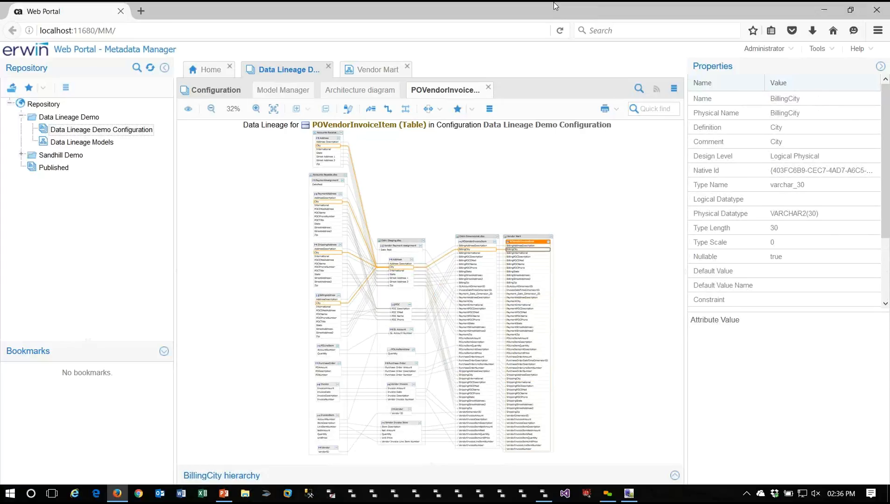
Step: Trace the data lineage of the BillingCity column in Vendor Mart's POVendorInvoiceItem table
{"action": "right_click", "coordinate": [518, 250]}
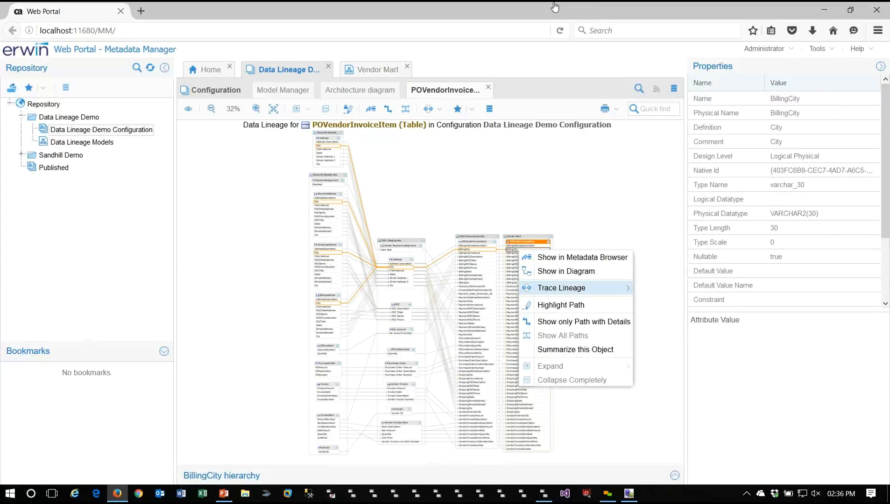
{"action": "mouse_move", "coordinate": [574, 288]}
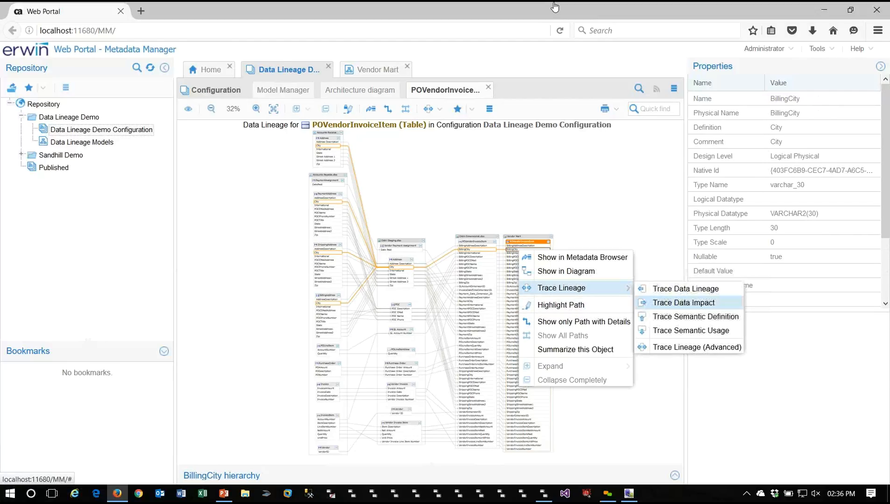
{"action": "left_click", "coordinate": [685, 288]}
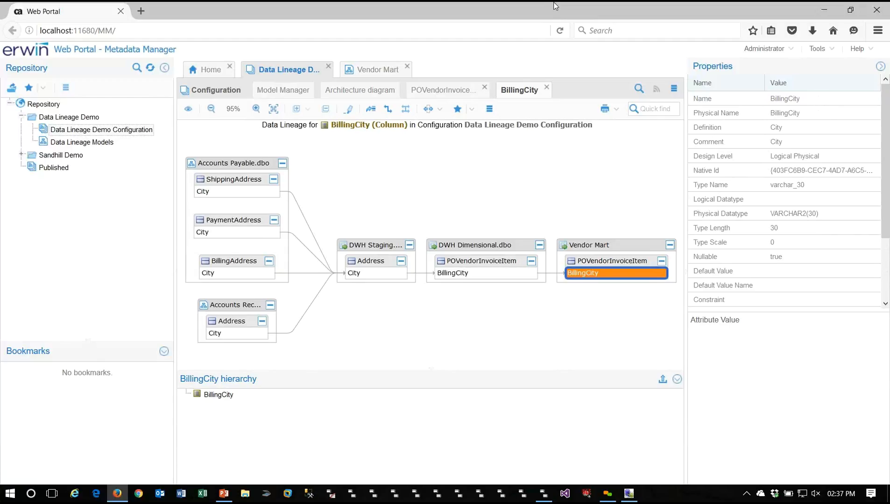
Step: Examine the full data movement property value of the Vendor Mart BillingCity column
{"action": "scroll", "coordinate": [785, 186], "scroll_direction": "down", "scroll_amount": 3}
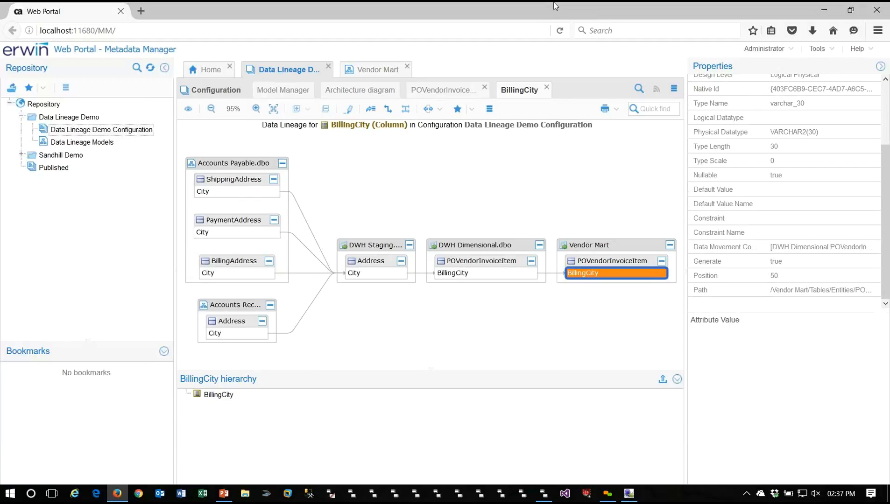
{"action": "left_click", "coordinate": [724, 247]}
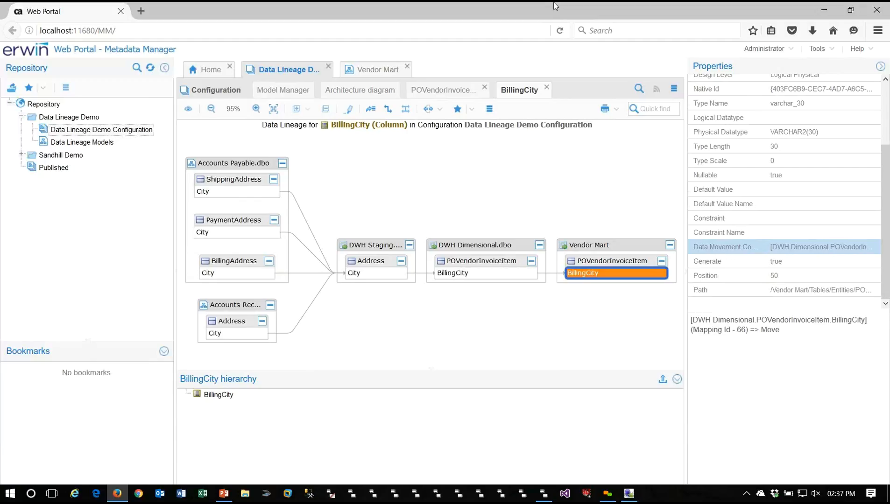
{"action": "key", "text": "ctrl+a"}
Step: Inspect the data movement mappings of the City column in the DWH Staging Address table and select all of their text
{"action": "left_click", "coordinate": [376, 273]}
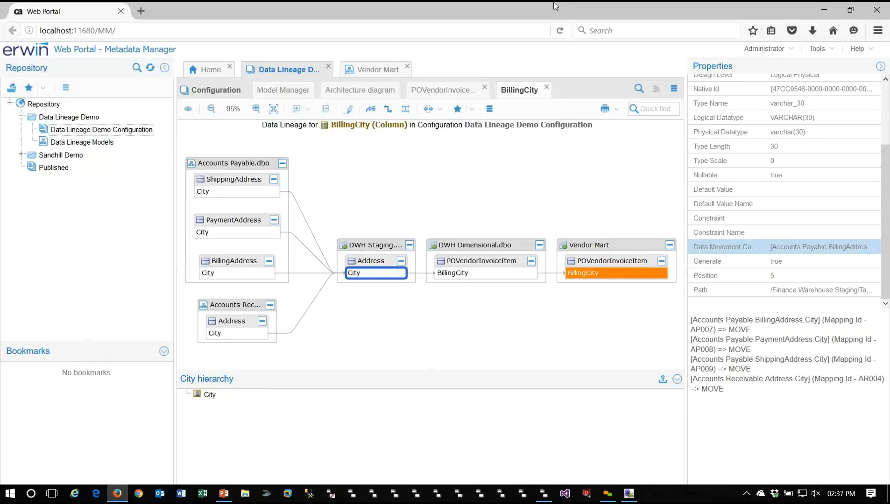
{"action": "key", "text": "shift+Up"}
{"action": "key", "text": "shift+Up"}
{"action": "key", "text": "shift+Up"}
{"action": "key", "text": "shift+Up"}
{"action": "key", "text": "shift+Up"}
{"action": "key", "text": "shift+Up"}
{"action": "key", "text": "shift+Up"}
{"action": "key", "text": "shift+Home"}
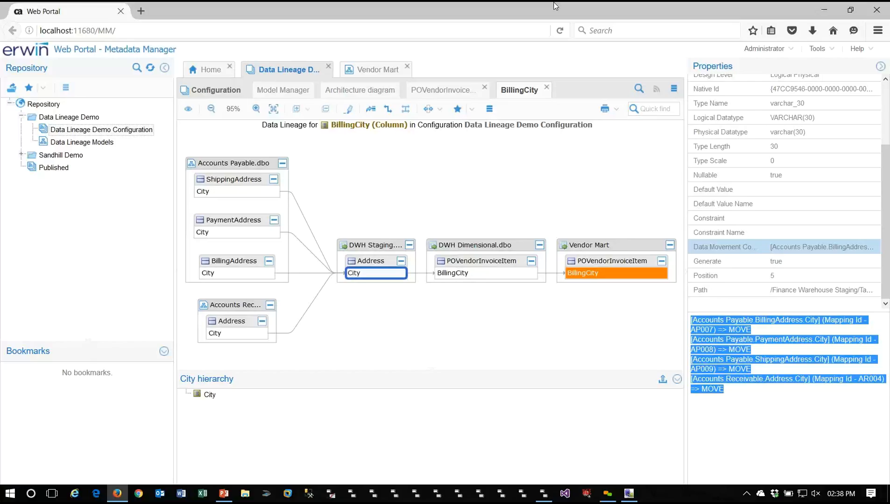
Step: Switch to the Data Lineage Importer window to review its import options
{"action": "mouse_move", "coordinate": [629, 493]}
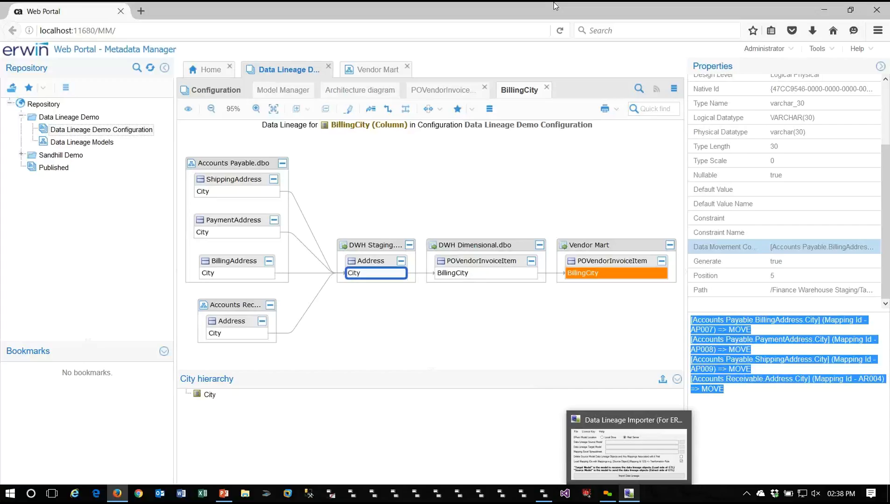
{"action": "left_click", "coordinate": [629, 494]}
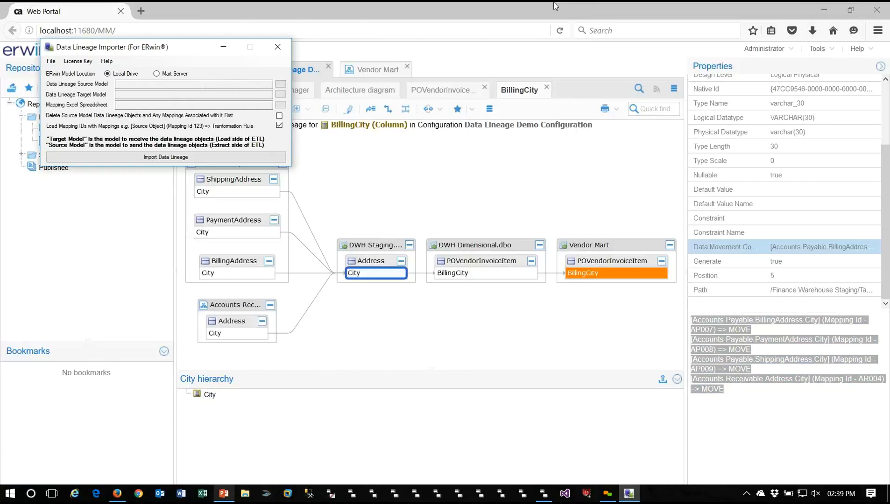
Step: Switch to the PowerPoint presentation, start the slide show from the DEMO slide and advance to the Benefits slide
{"action": "key", "text": "alt+Tab"}
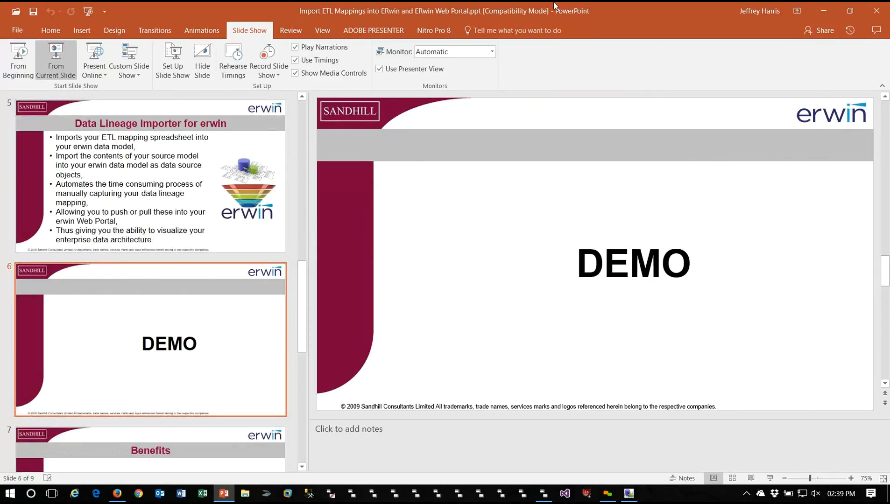
{"action": "key", "text": "shift+F5"}
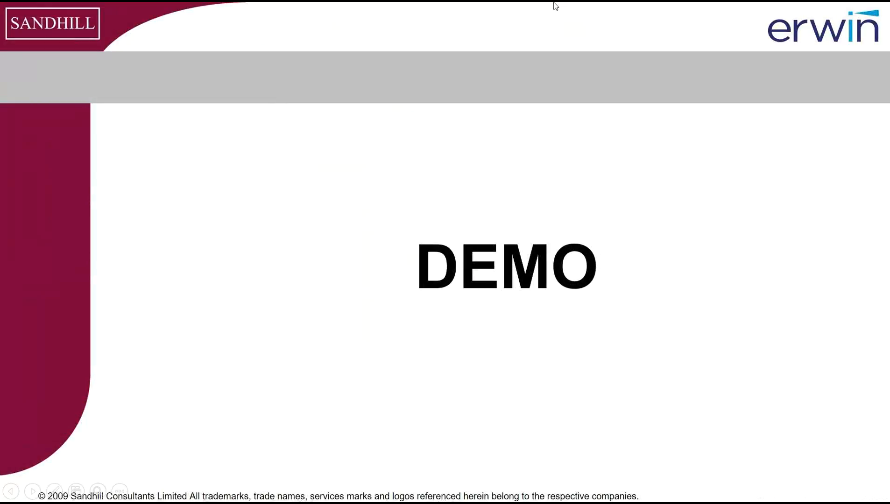
{"action": "key", "text": "Right"}
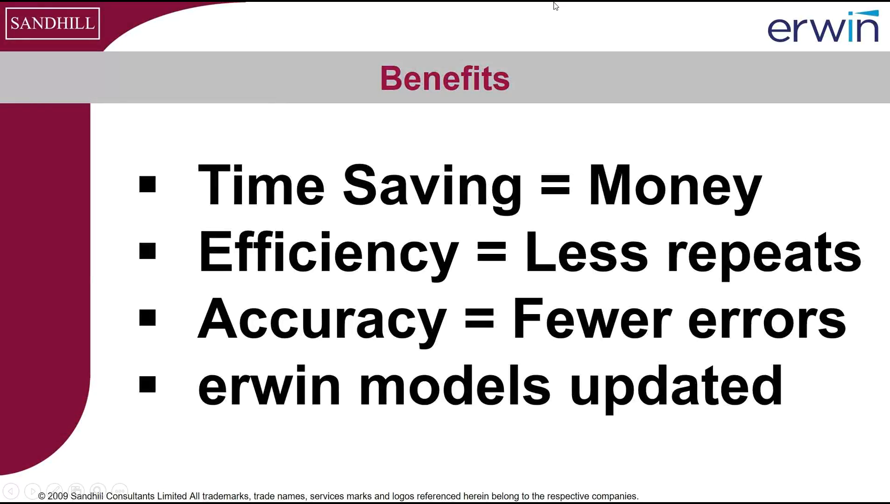